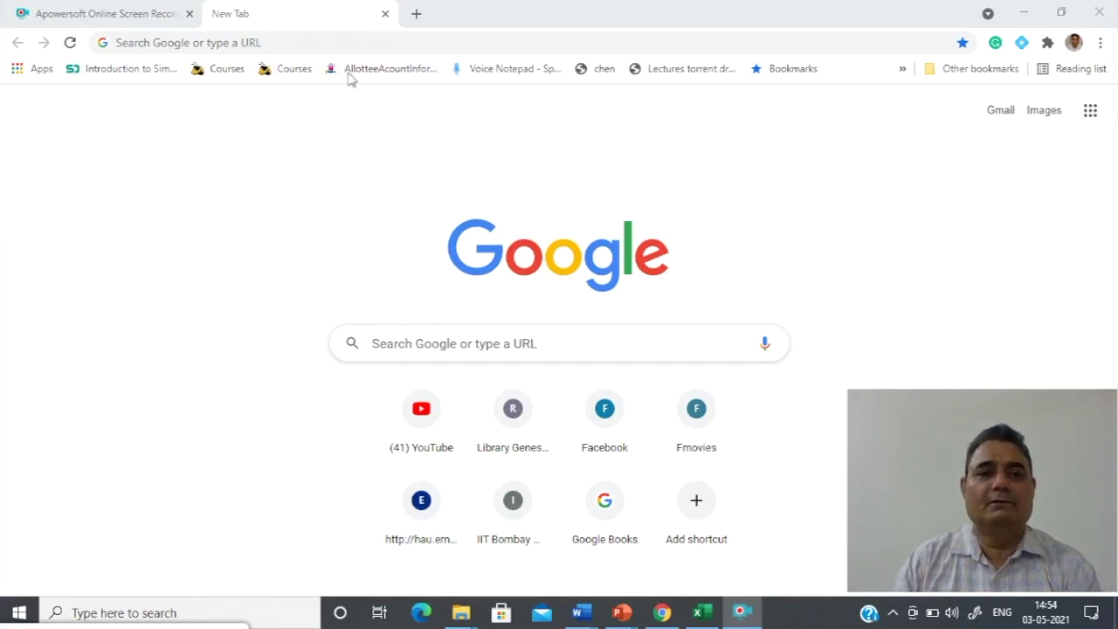
Open the university website hau.ac.in.
{"action": "left_click", "coordinate": [296, 42]}
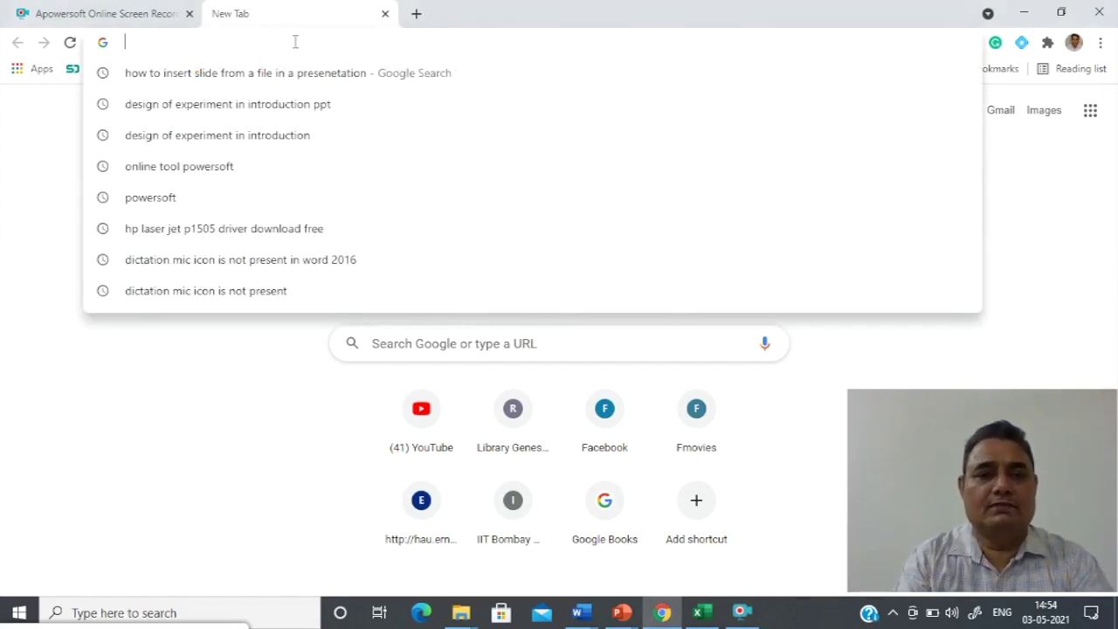
{"action": "type", "text": "hau"}
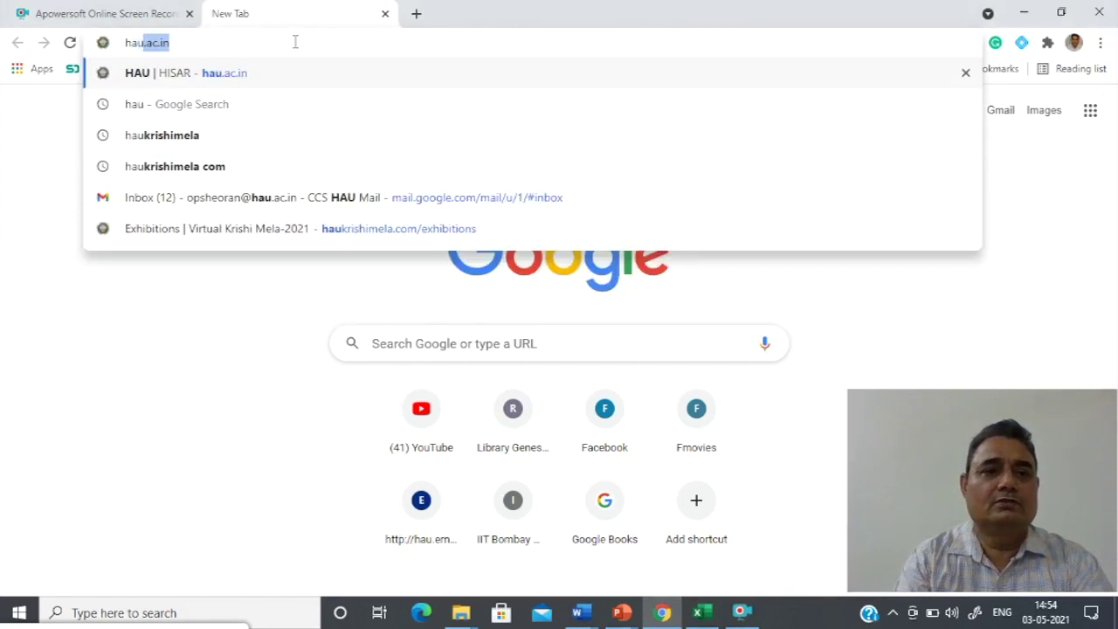
{"action": "type", "text": ".ac.in"}
{"action": "key", "text": "Return"}
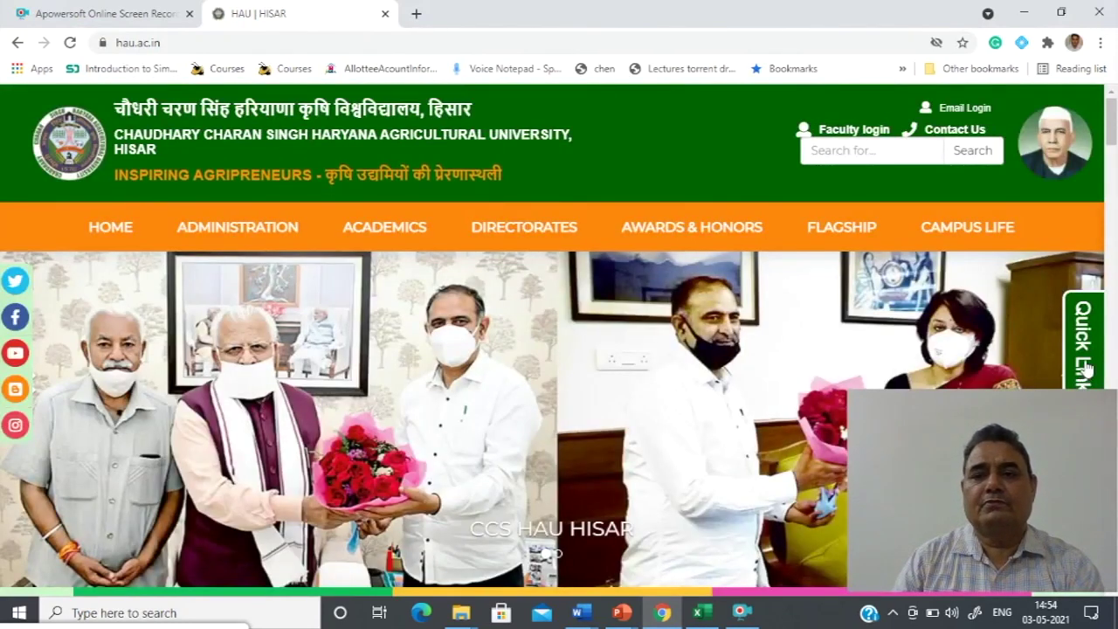
Go to Online Statistical Analysis in the site's quick links and launch OPStat for Off Campus Users.
{"action": "left_click", "coordinate": [1084, 371]}
{"action": "scroll", "coordinate": [1048, 318], "scroll_direction": "down", "scroll_amount": 5}
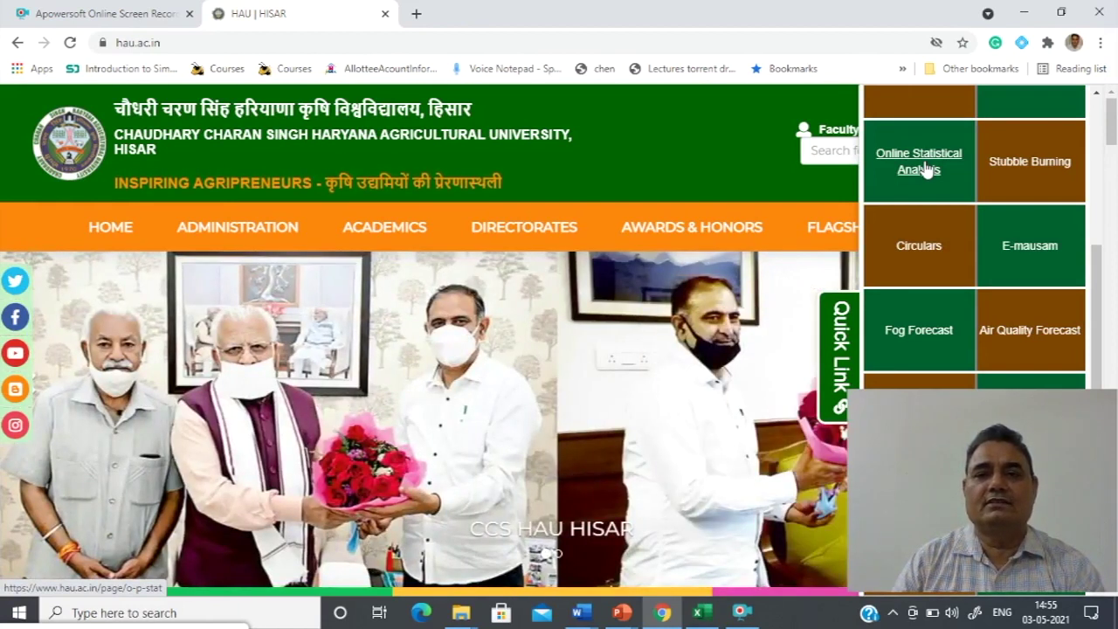
{"action": "left_click", "coordinate": [921, 162]}
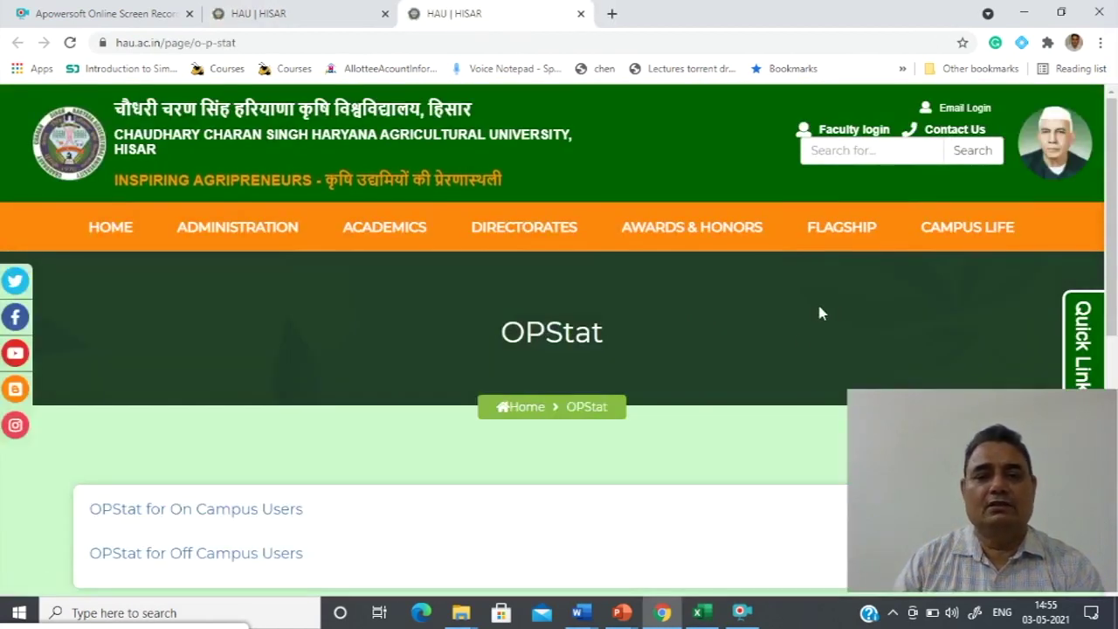
{"action": "scroll", "coordinate": [819, 311], "scroll_direction": "down", "scroll_amount": 2}
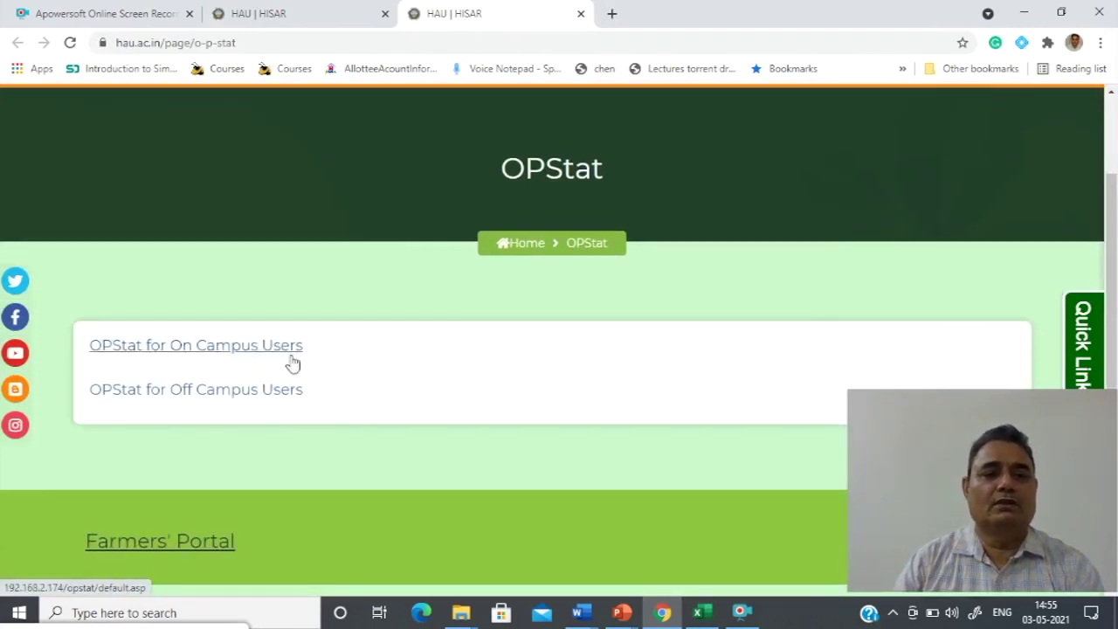
{"action": "left_click", "coordinate": [183, 391]}
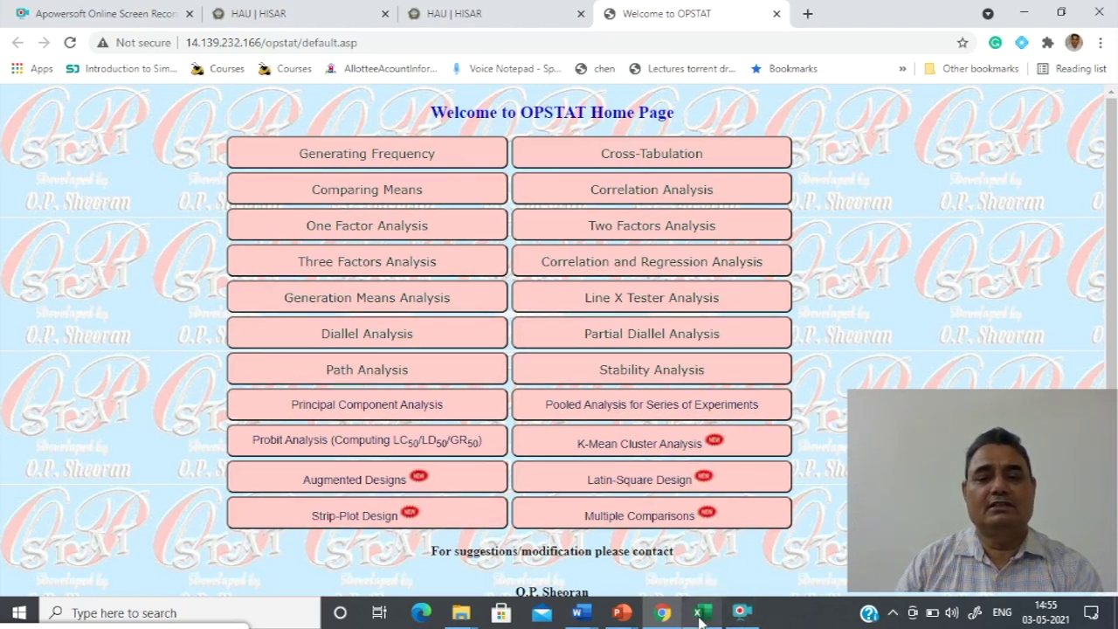
Switch to the Sample Data for OPSTAT workbook in Excel and examine the treatments and dry matter table of CRD Example 1.
{"action": "mouse_move", "coordinate": [698, 614]}
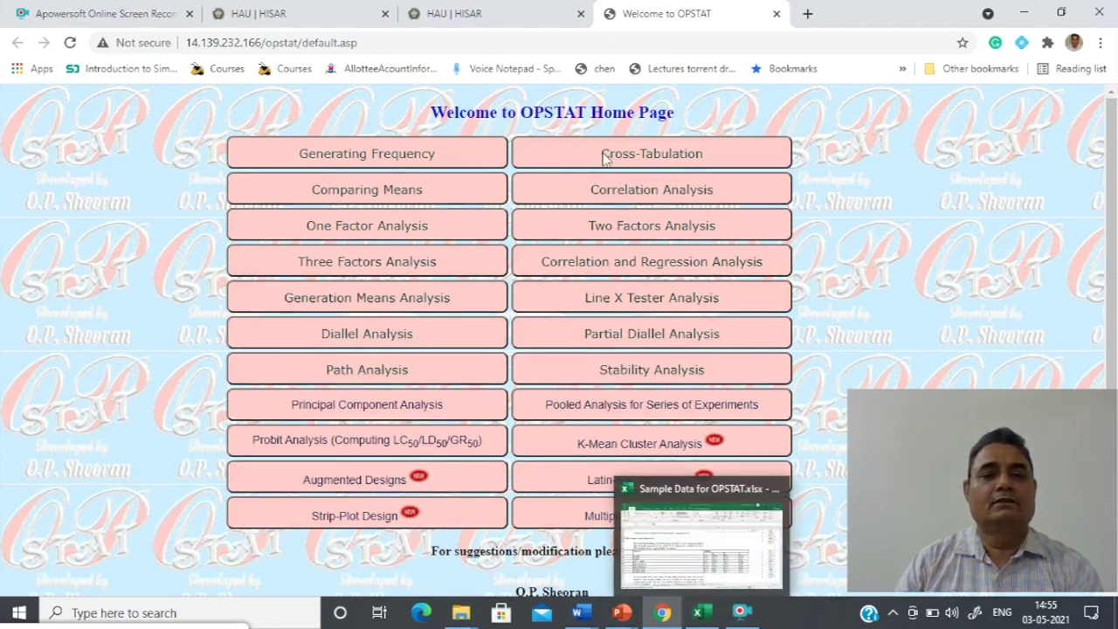
{"action": "left_click", "coordinate": [698, 616]}
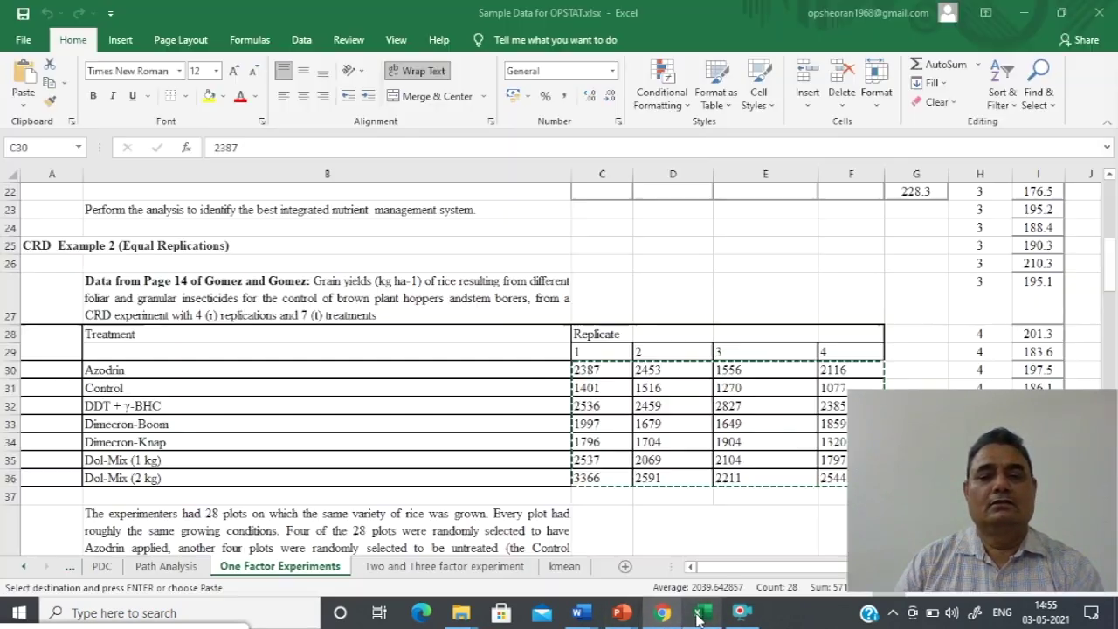
{"action": "scroll", "coordinate": [450, 259], "scroll_direction": "up", "scroll_amount": 6}
{"action": "scroll", "coordinate": [459, 261], "scroll_direction": "up", "scroll_amount": 1}
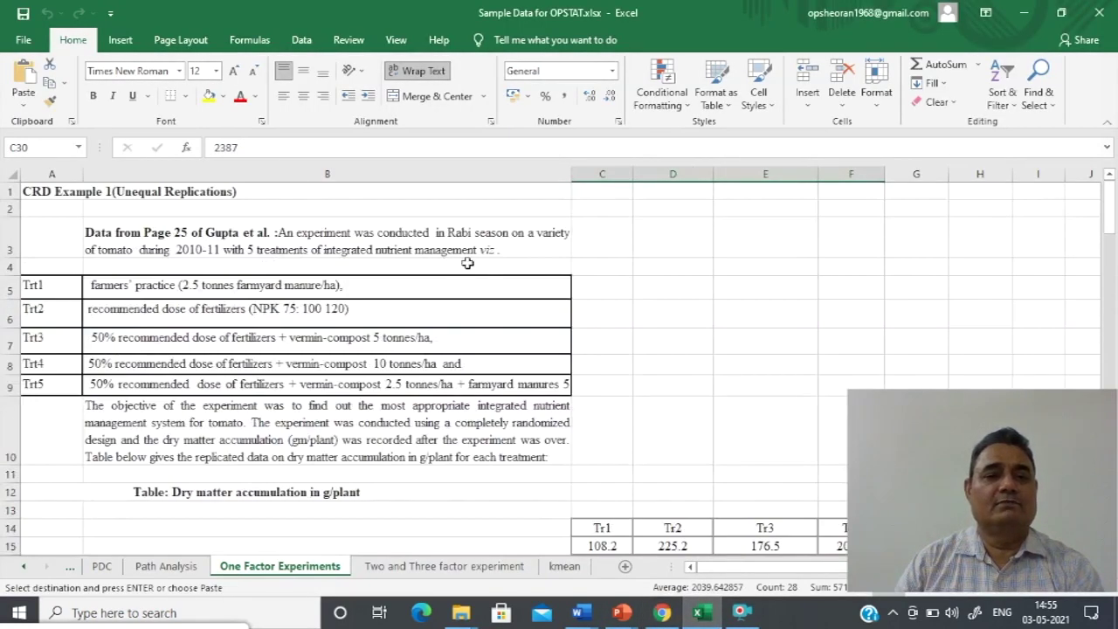
{"action": "scroll", "coordinate": [561, 260], "scroll_direction": "down", "scroll_amount": 3}
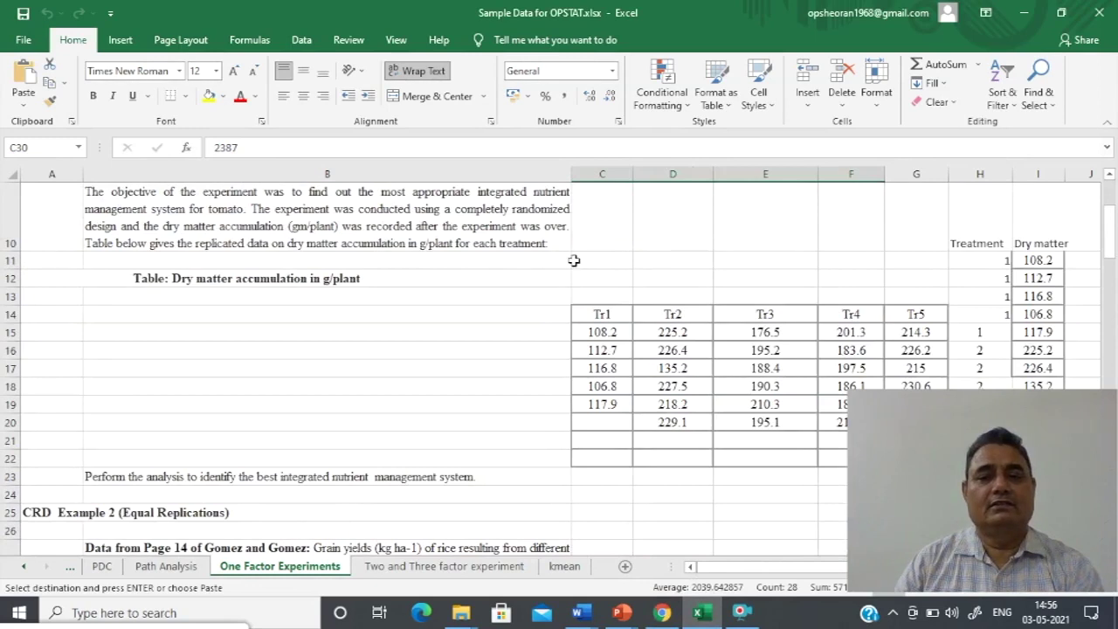
{"action": "scroll", "coordinate": [571, 258], "scroll_direction": "up", "scroll_amount": 1}
{"action": "scroll", "coordinate": [568, 260], "scroll_direction": "up", "scroll_amount": 3}
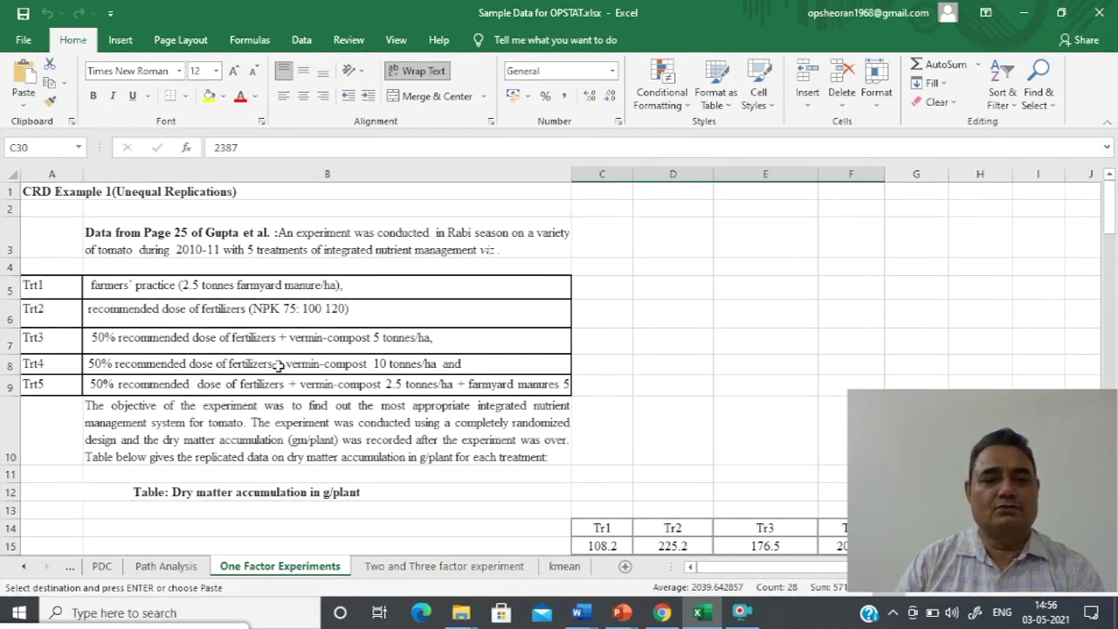
{"action": "scroll", "coordinate": [190, 355], "scroll_direction": "down", "scroll_amount": 1}
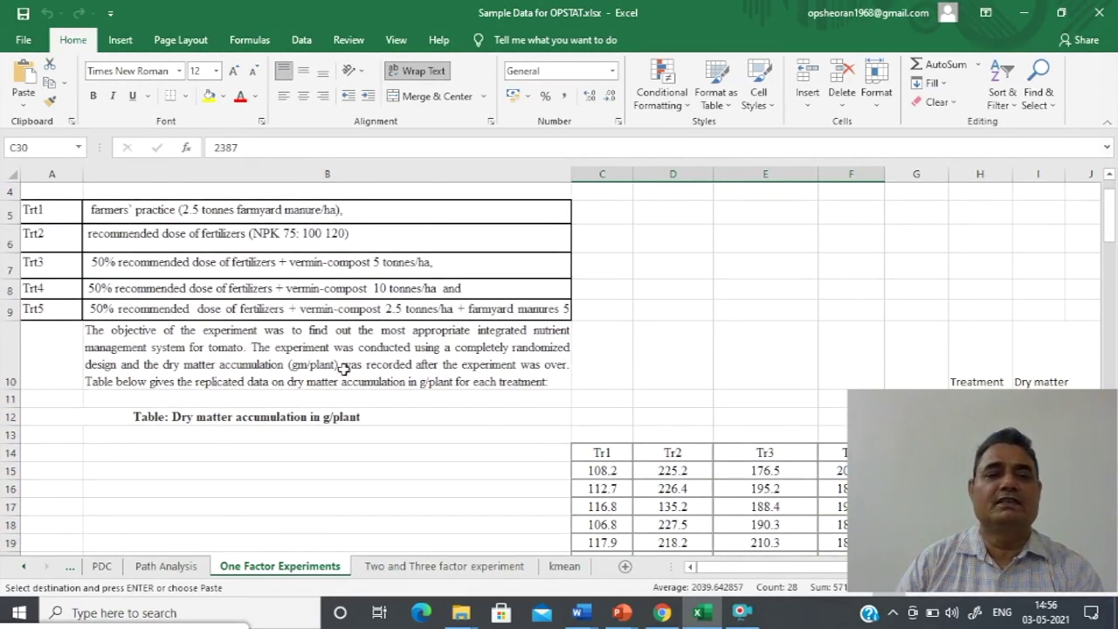
{"action": "scroll", "coordinate": [770, 382], "scroll_direction": "down", "scroll_amount": 3}
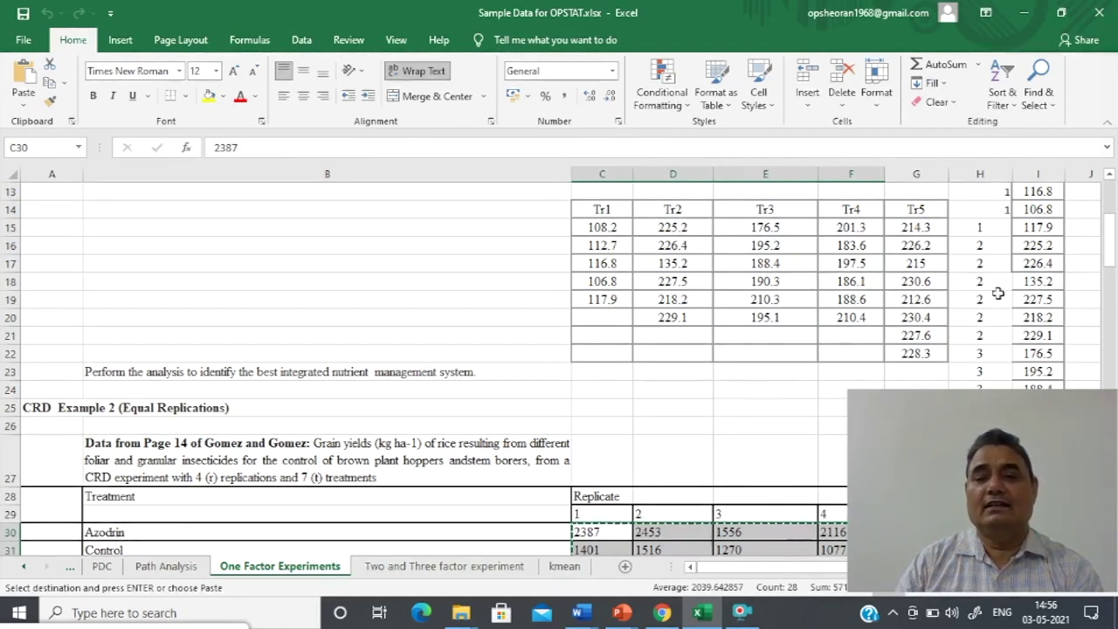
Examine how the treatment codes in column H are paired with the dry matter values in column I.
{"action": "scroll", "coordinate": [1036, 236], "scroll_direction": "up", "scroll_amount": 1}
{"action": "scroll", "coordinate": [1036, 235], "scroll_direction": "down", "scroll_amount": 1}
{"action": "scroll", "coordinate": [1036, 236], "scroll_direction": "up", "scroll_amount": 1}
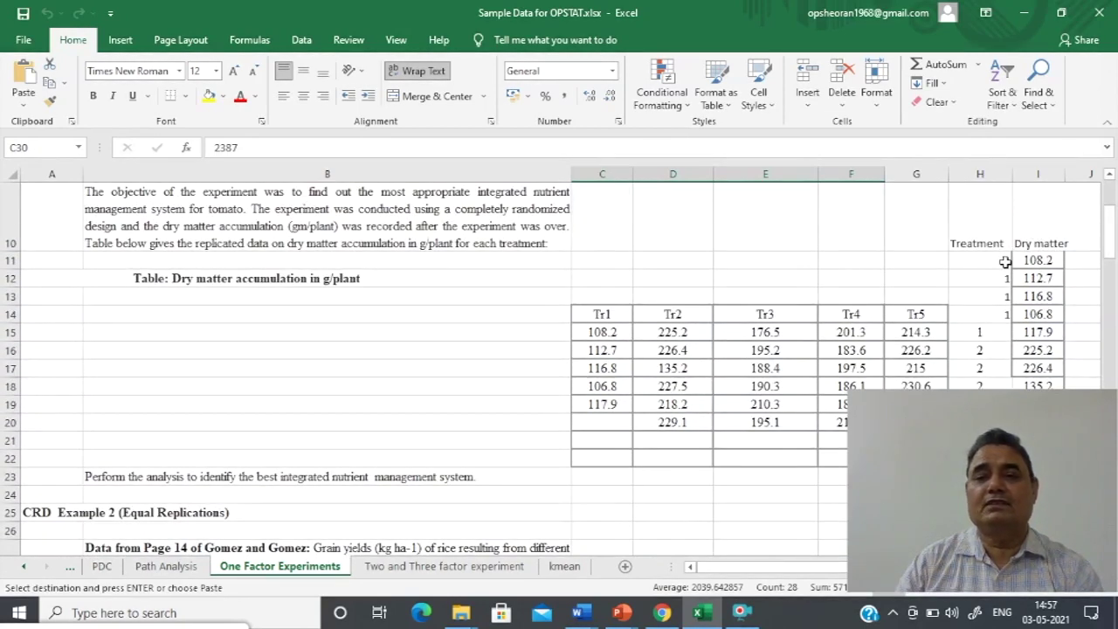
{"action": "scroll", "coordinate": [1007, 262], "scroll_direction": "down", "scroll_amount": 1}
{"action": "scroll", "coordinate": [1007, 262], "scroll_direction": "up", "scroll_amount": 1}
{"action": "left_click", "coordinate": [1006, 262]}
{"action": "left_click", "coordinate": [1053, 261]}
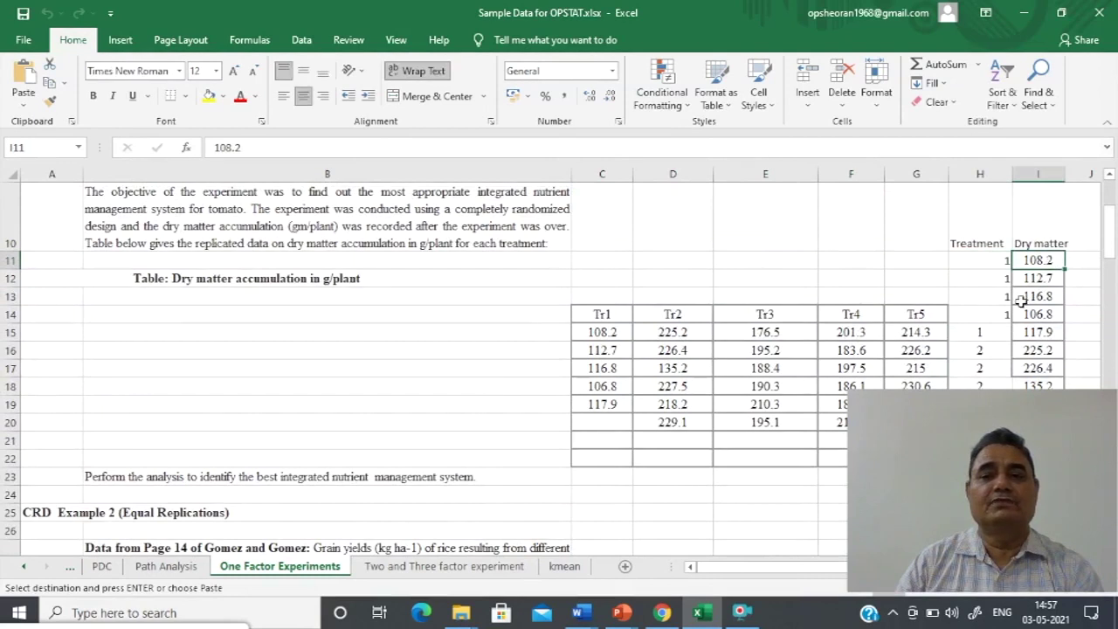
{"action": "scroll", "coordinate": [1030, 293], "scroll_direction": "down", "scroll_amount": 1}
{"action": "left_click", "coordinate": [991, 247]}
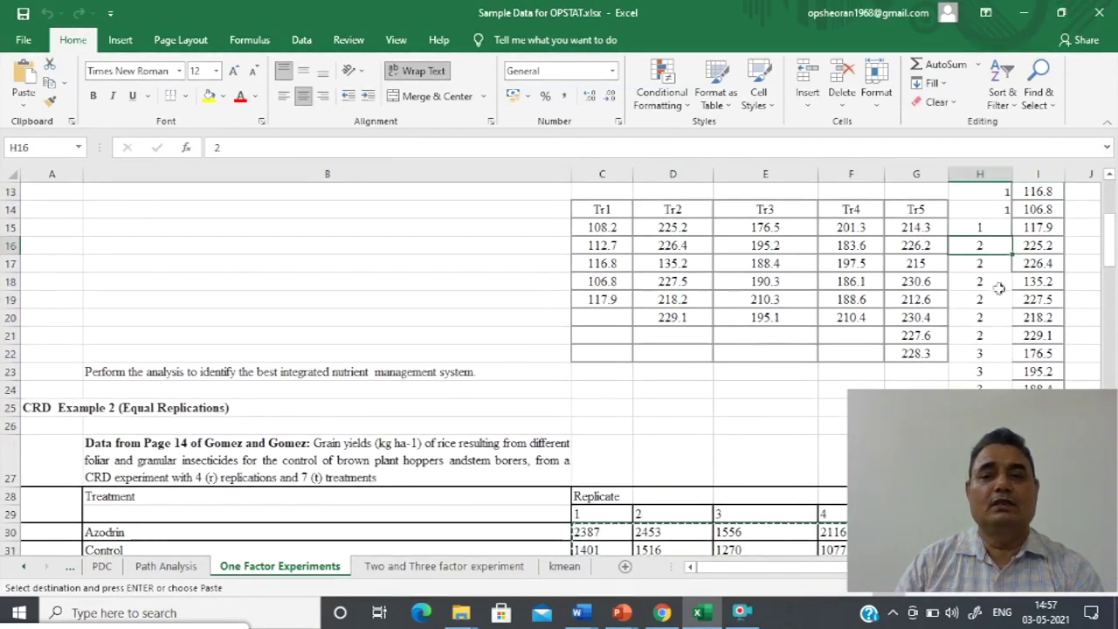
{"action": "left_click", "coordinate": [997, 337]}
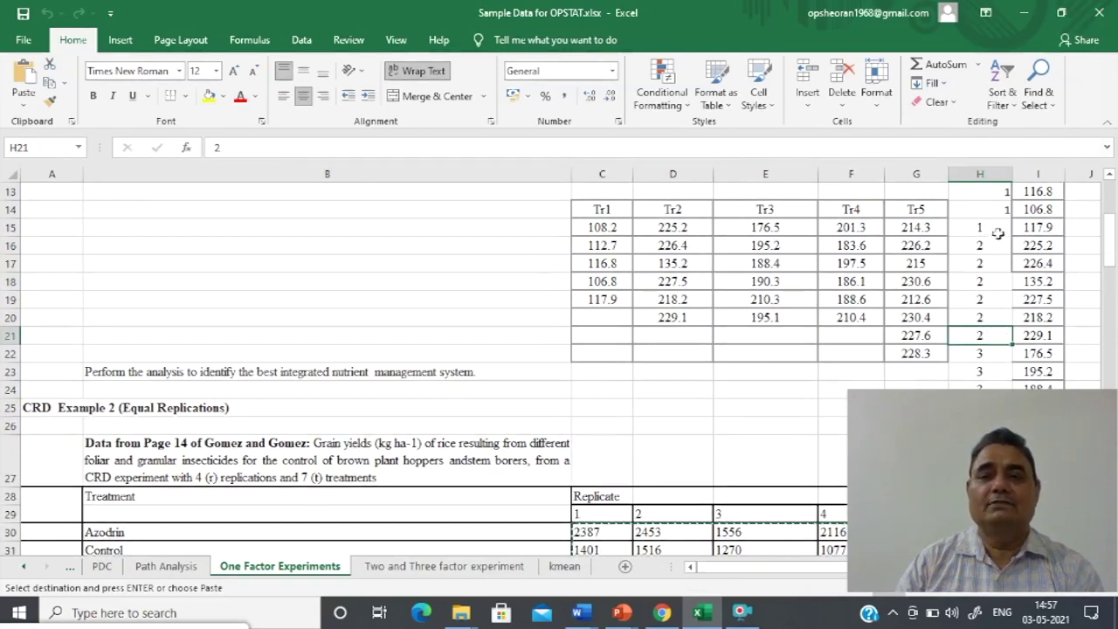
Compare treatment 2's dry matter values in column I with the Tr2 column of the replicated data table.
{"action": "left_click", "coordinate": [1031, 246]}
{"action": "left_click", "coordinate": [1032, 263]}
{"action": "left_click", "coordinate": [1033, 281]}
{"action": "left_click", "coordinate": [1035, 302]}
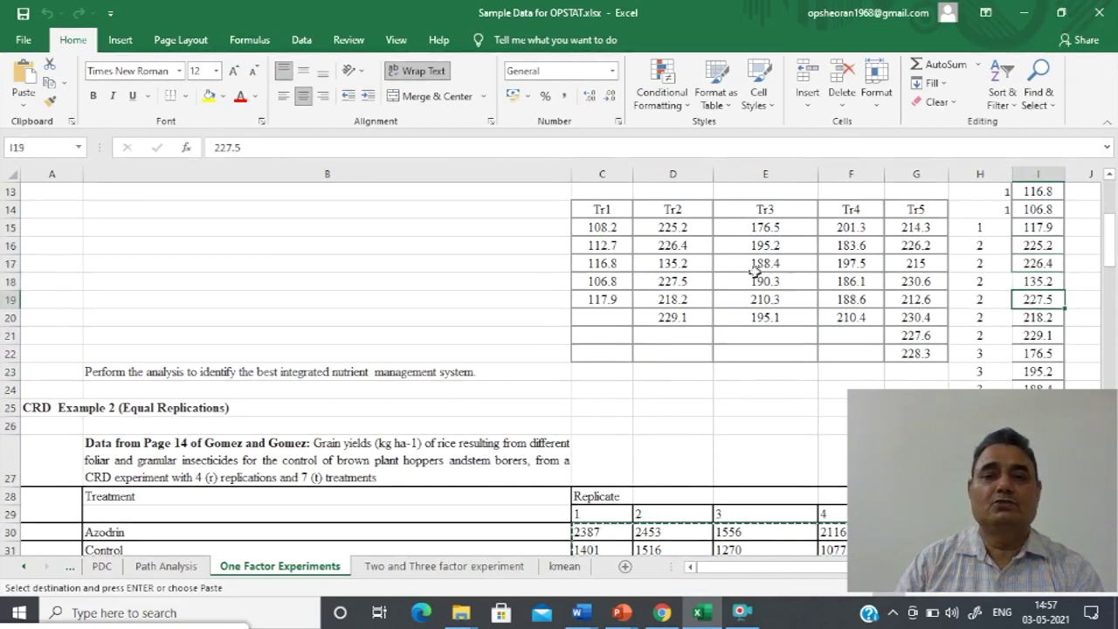
{"action": "left_click", "coordinate": [673, 229]}
{"action": "left_click", "coordinate": [677, 249]}
{"action": "left_click", "coordinate": [673, 263]}
{"action": "left_click", "coordinate": [672, 281]}
{"action": "left_click", "coordinate": [673, 300]}
{"action": "left_click", "coordinate": [675, 318]}
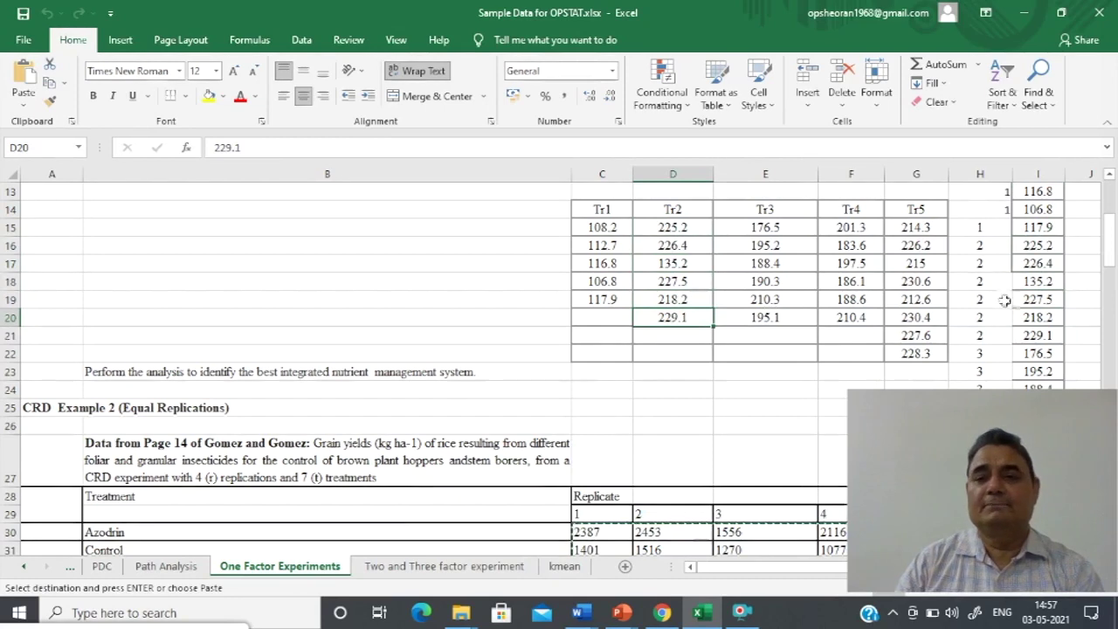
Review the rest of the stacked Treatment and Dry matter list for treatments 3 to 5.
{"action": "scroll", "coordinate": [874, 249], "scroll_direction": "down", "scroll_amount": 1}
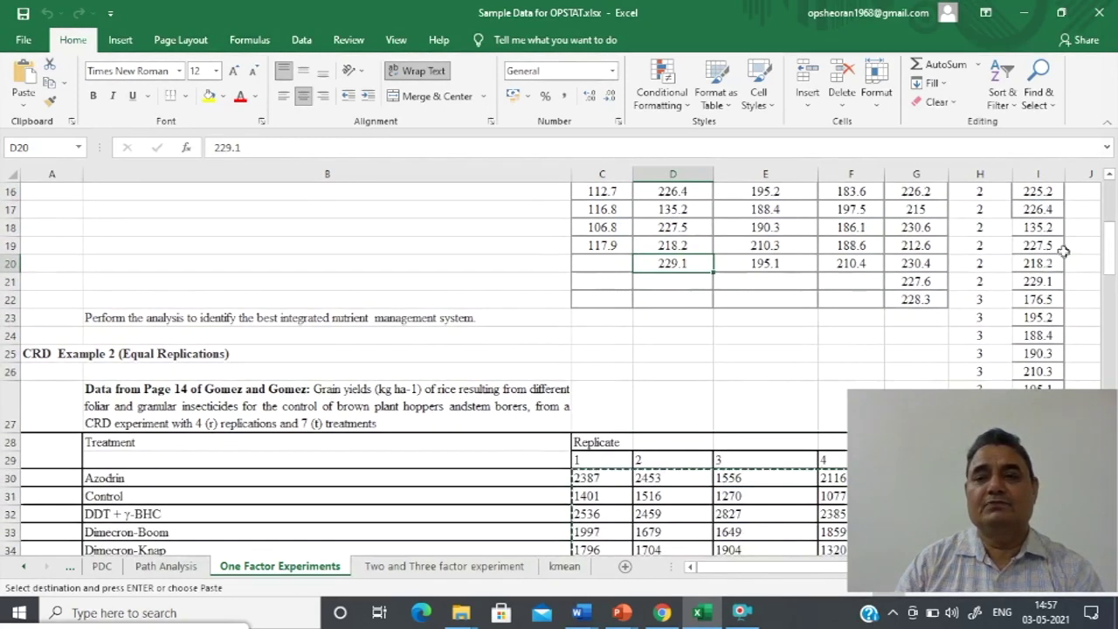
{"action": "scroll", "coordinate": [1010, 262], "scroll_direction": "down", "scroll_amount": 1}
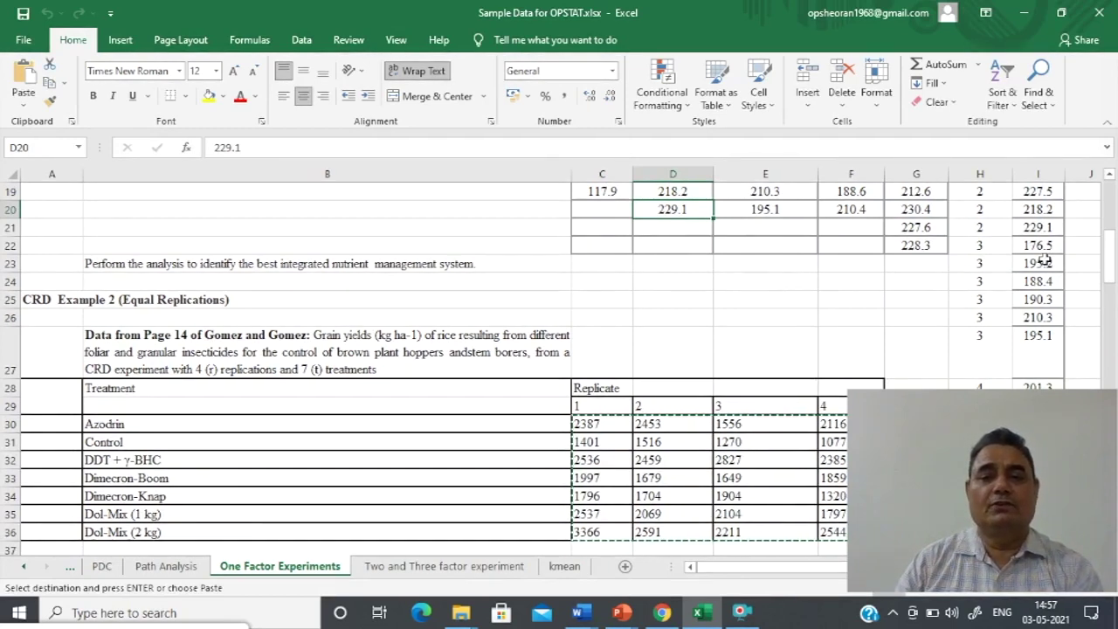
{"action": "scroll", "coordinate": [1044, 262], "scroll_direction": "down", "scroll_amount": 4}
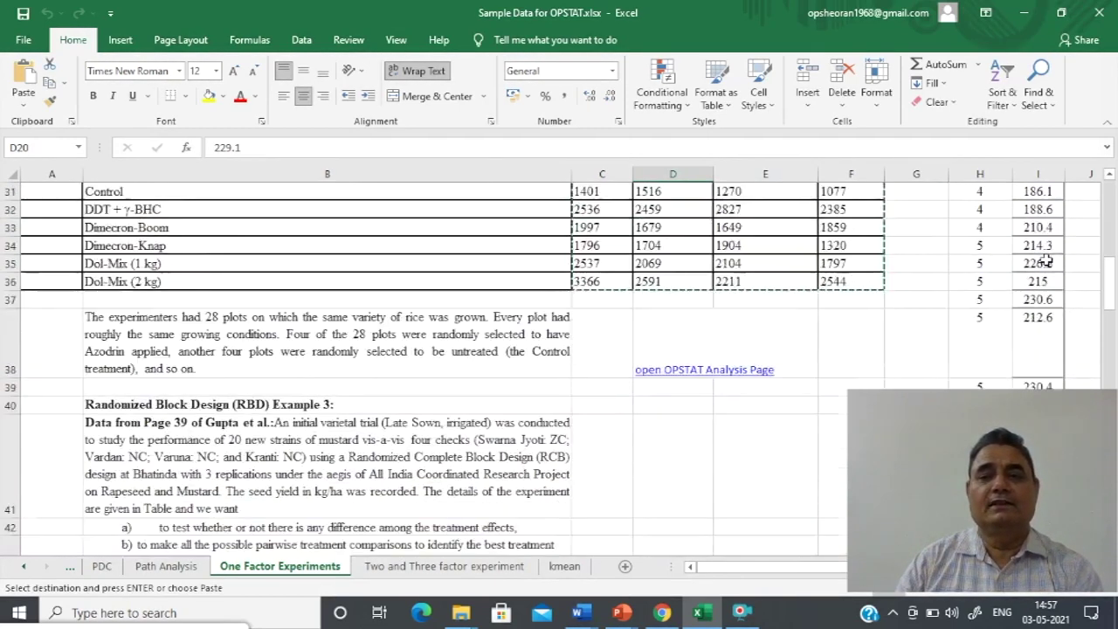
{"action": "scroll", "coordinate": [1045, 258], "scroll_direction": "down", "scroll_amount": 5}
{"action": "scroll", "coordinate": [1045, 260], "scroll_direction": "up", "scroll_amount": 2}
{"action": "scroll", "coordinate": [1014, 301], "scroll_direction": "up", "scroll_amount": 6}
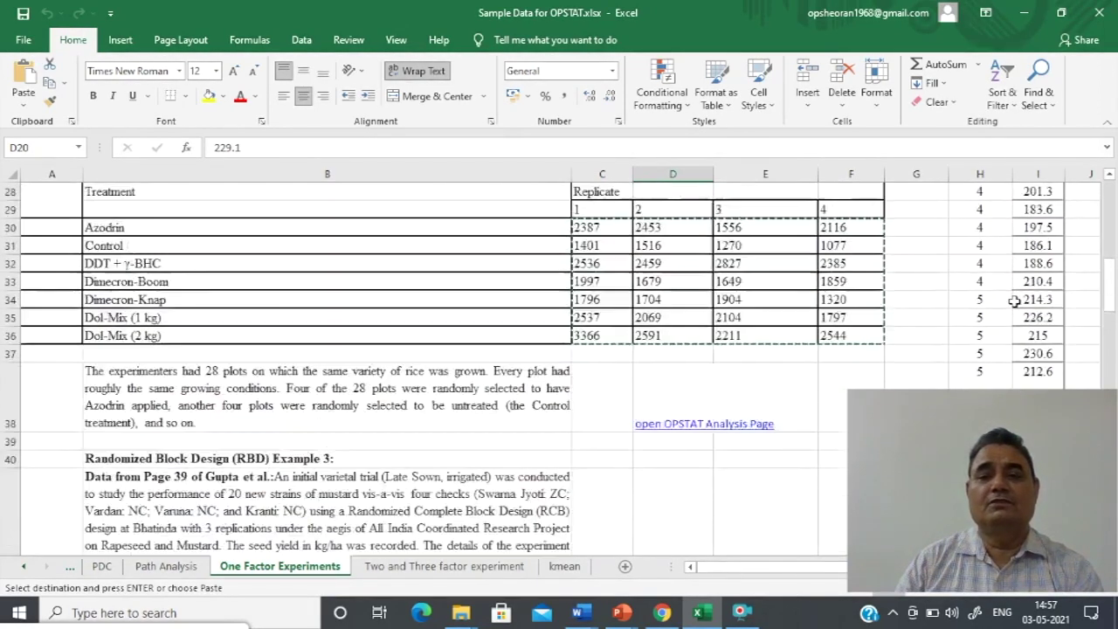
{"action": "scroll", "coordinate": [1014, 301], "scroll_direction": "up", "scroll_amount": 3}
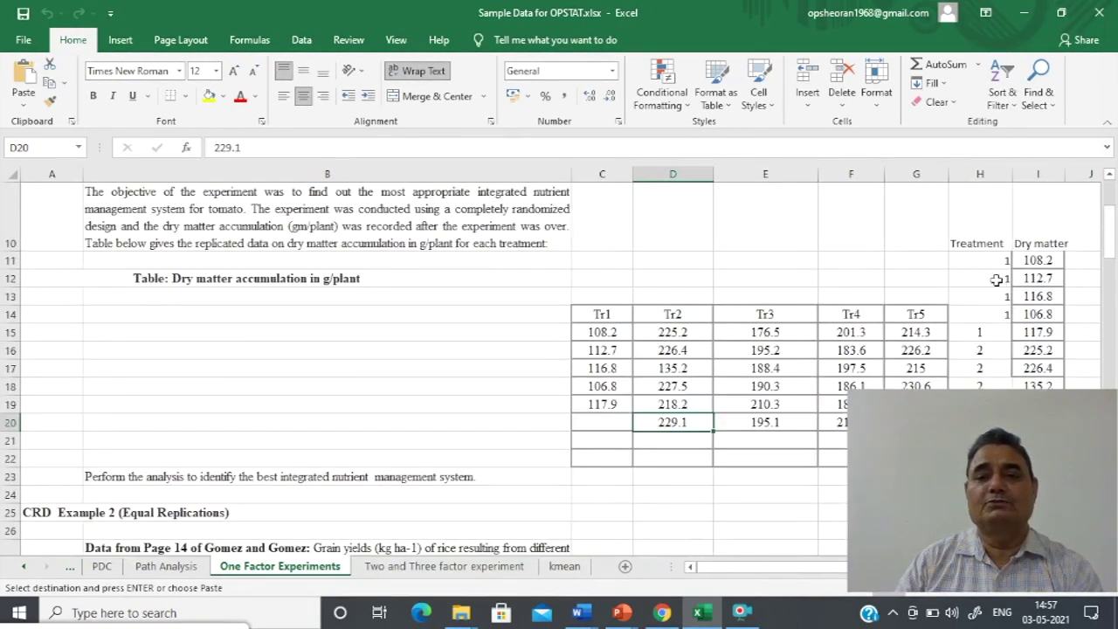
Copy the stacked Treatment and Dry matter data in H11:I41, without the header row.
{"action": "left_click_drag", "start_coordinate": [1009, 260], "coordinate": [1034, 382]}
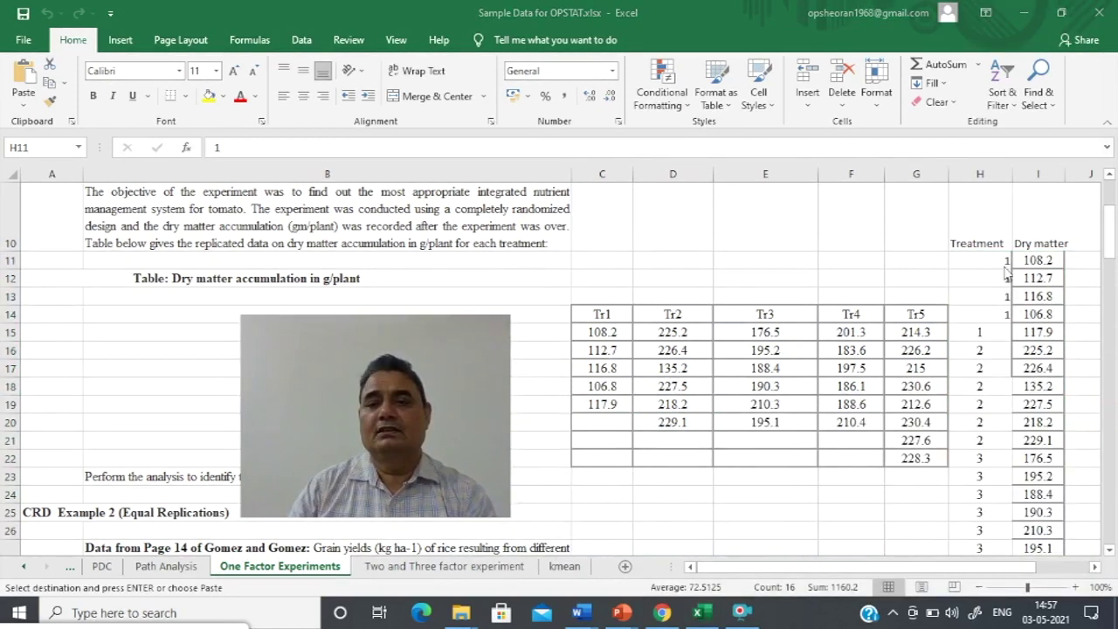
{"action": "left_click_drag", "start_coordinate": [983, 260], "coordinate": [1016, 407]}
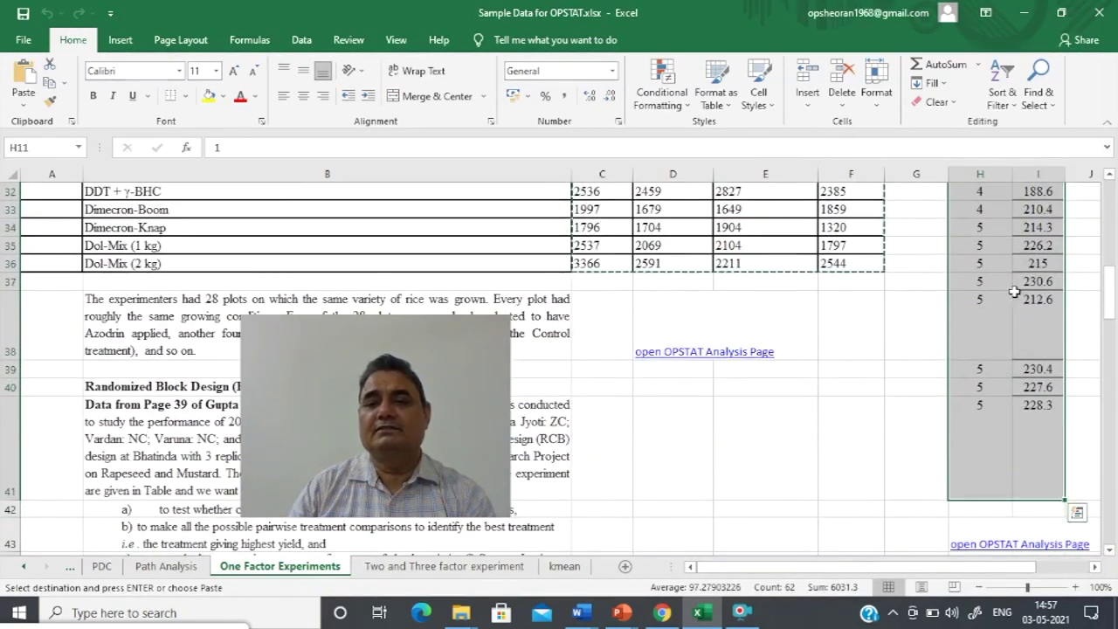
{"action": "right_click", "coordinate": [1006, 217]}
{"action": "left_click", "coordinate": [885, 252]}
{"action": "scroll", "coordinate": [908, 367], "scroll_direction": "up", "scroll_amount": 7}
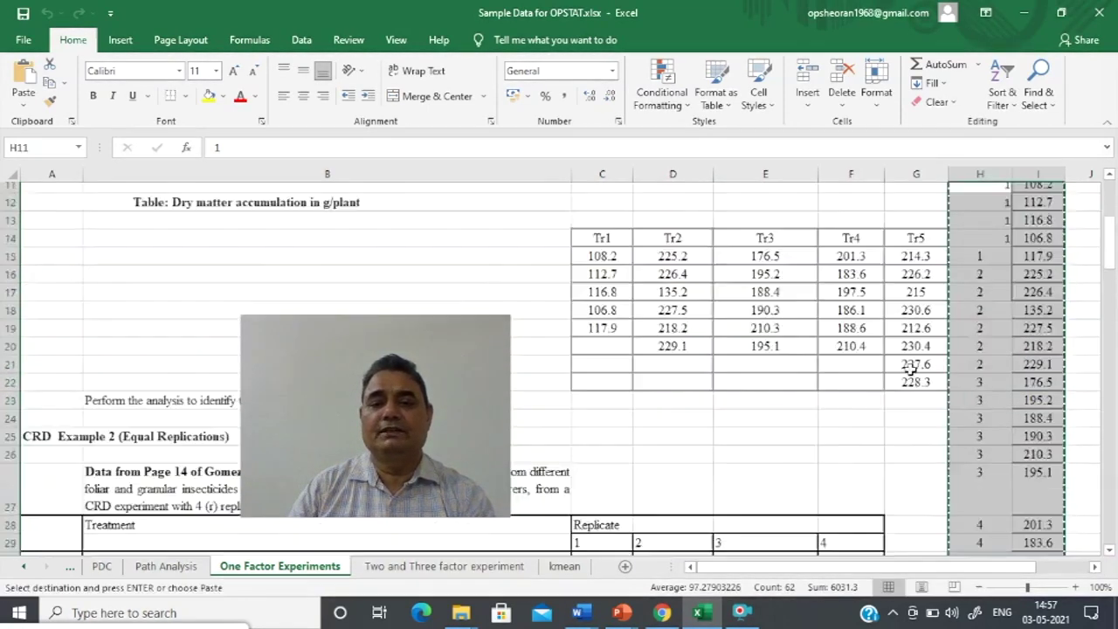
{"action": "scroll", "coordinate": [909, 367], "scroll_direction": "up", "scroll_amount": 5}
Switch to OPSTAT in Chrome, open the Comparing Means analysis and paste the copied data into its data area.
{"action": "key", "text": "alt+Tab"}
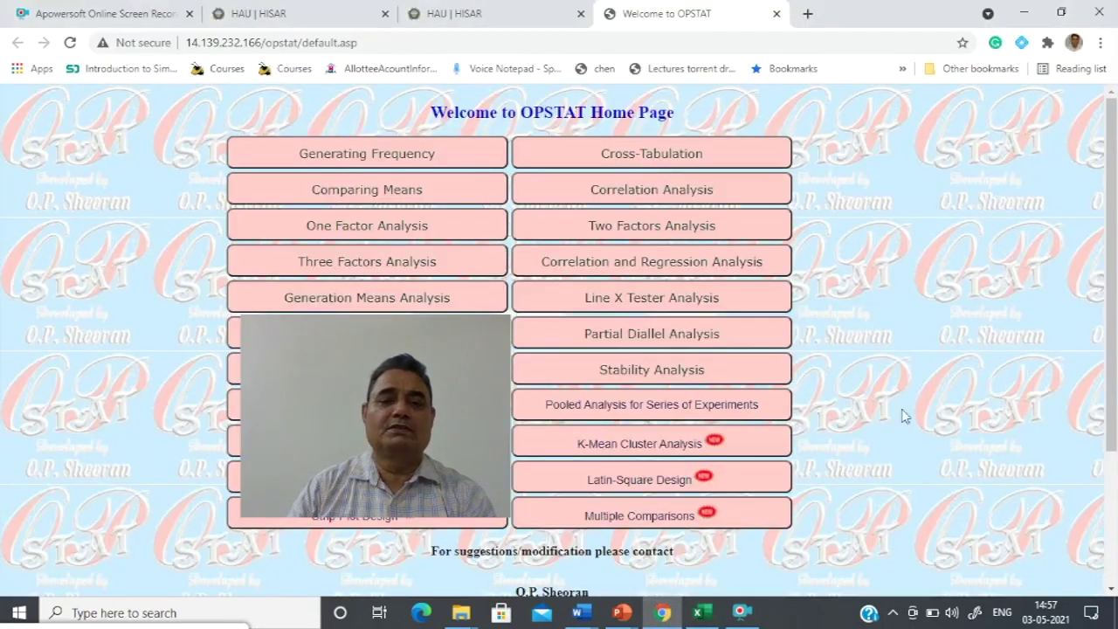
{"action": "left_click_drag", "start_coordinate": [331, 375], "coordinate": [903, 449]}
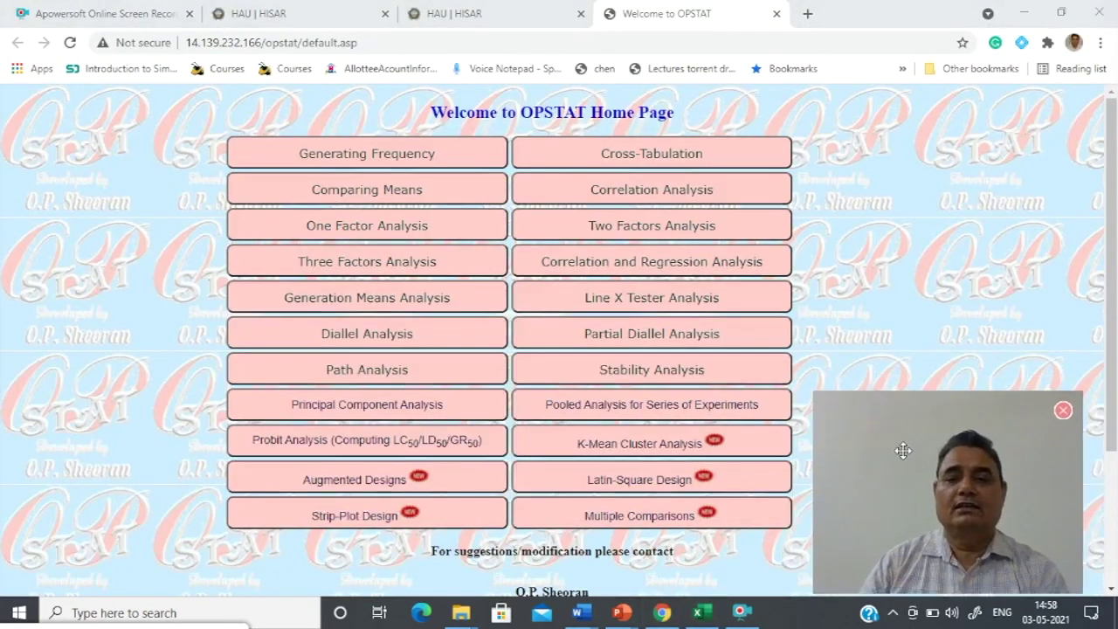
{"action": "left_click", "coordinate": [341, 192]}
{"action": "left_click", "coordinate": [35, 162]}
{"action": "right_click", "coordinate": [22, 163]}
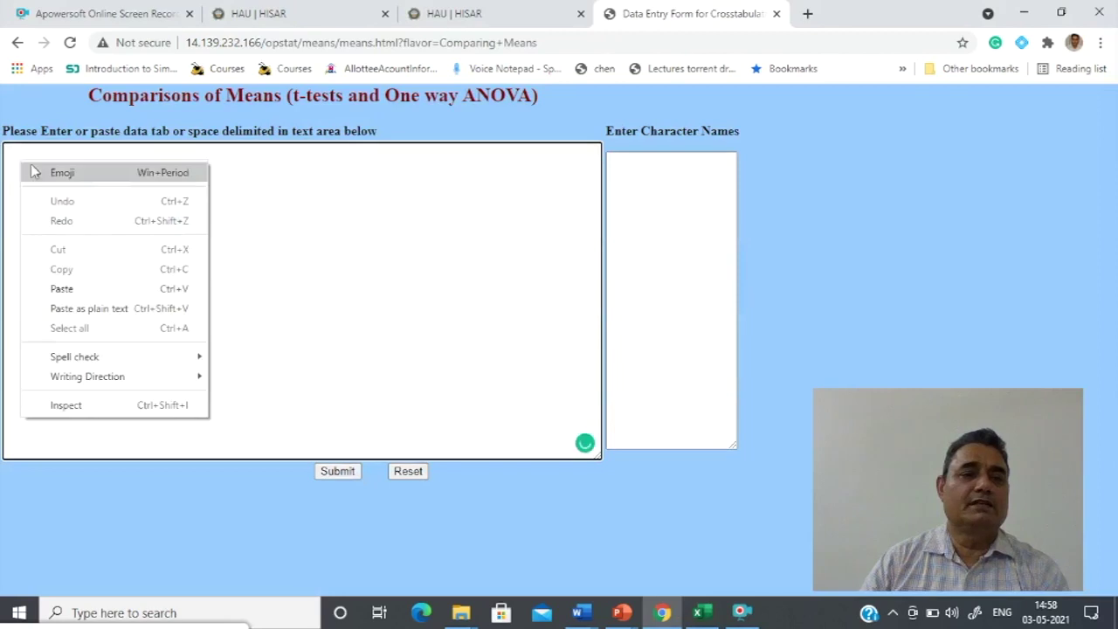
{"action": "left_click", "coordinate": [61, 288]}
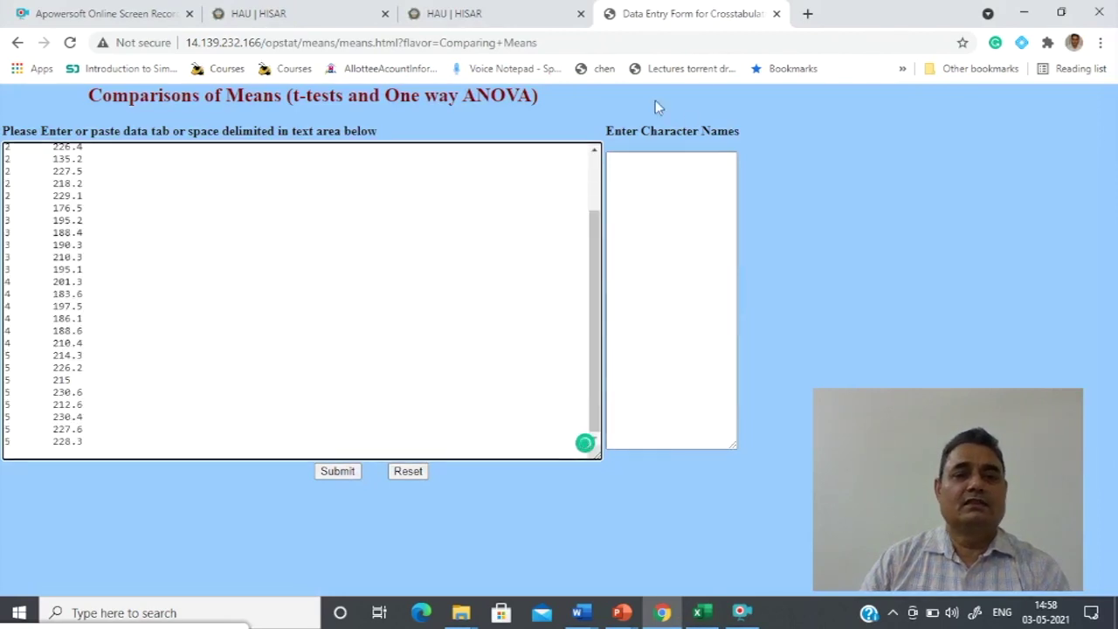
Enter DM as the character name and submit the data.
{"action": "left_click", "coordinate": [646, 162]}
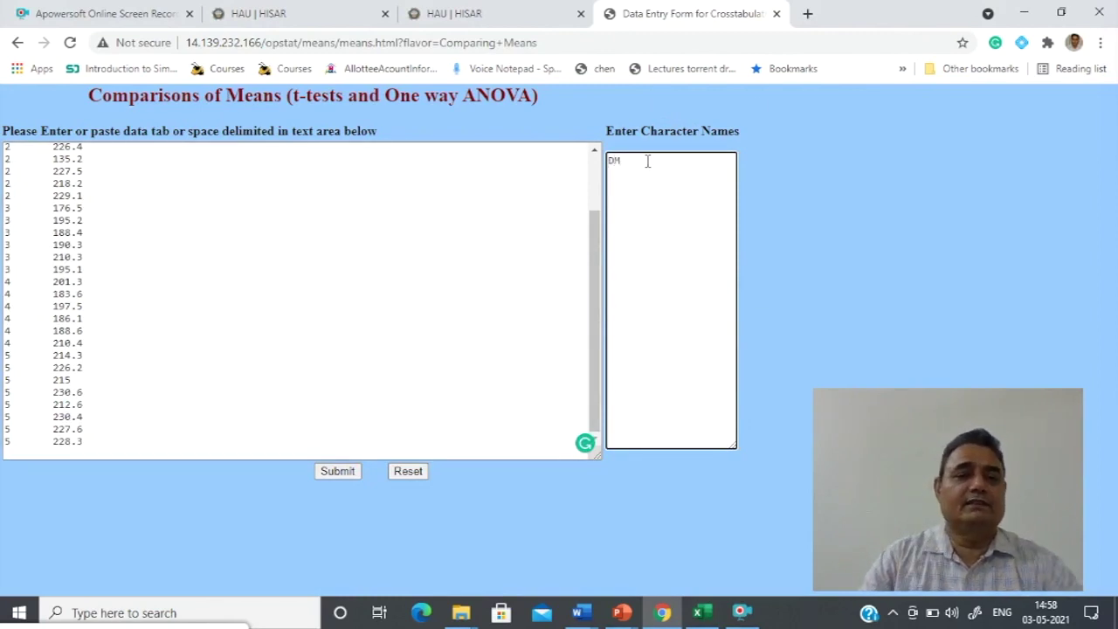
{"action": "left_click", "coordinate": [358, 472]}
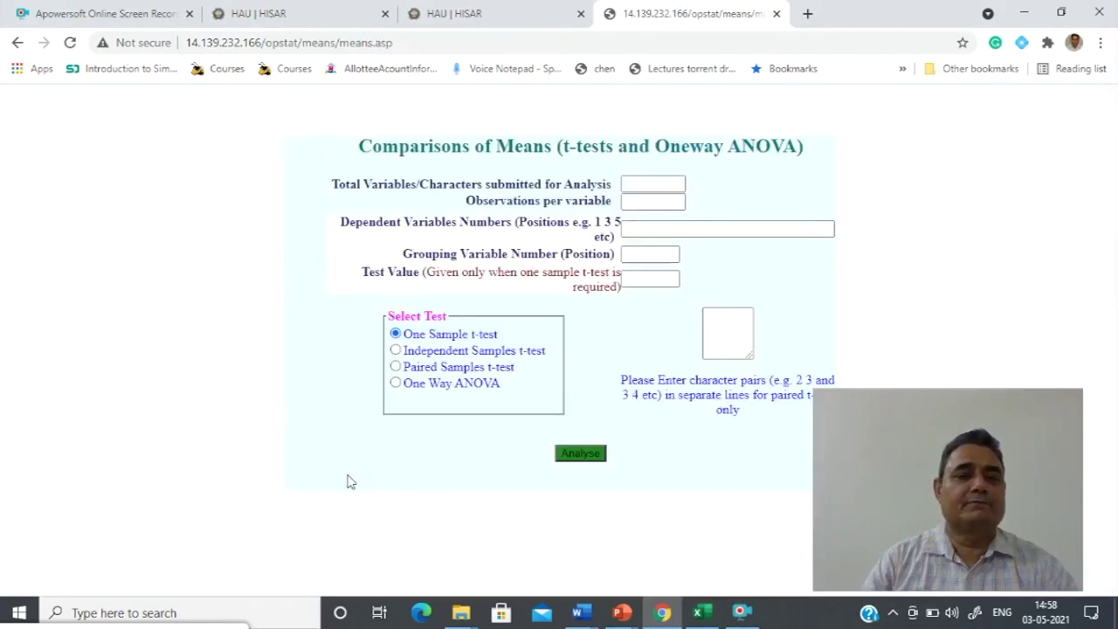
Specify 2 total variables, 31 observations per variable, dependent variable number 2 and grouping variable number 1 for the analysis.
{"action": "left_click", "coordinate": [638, 180]}
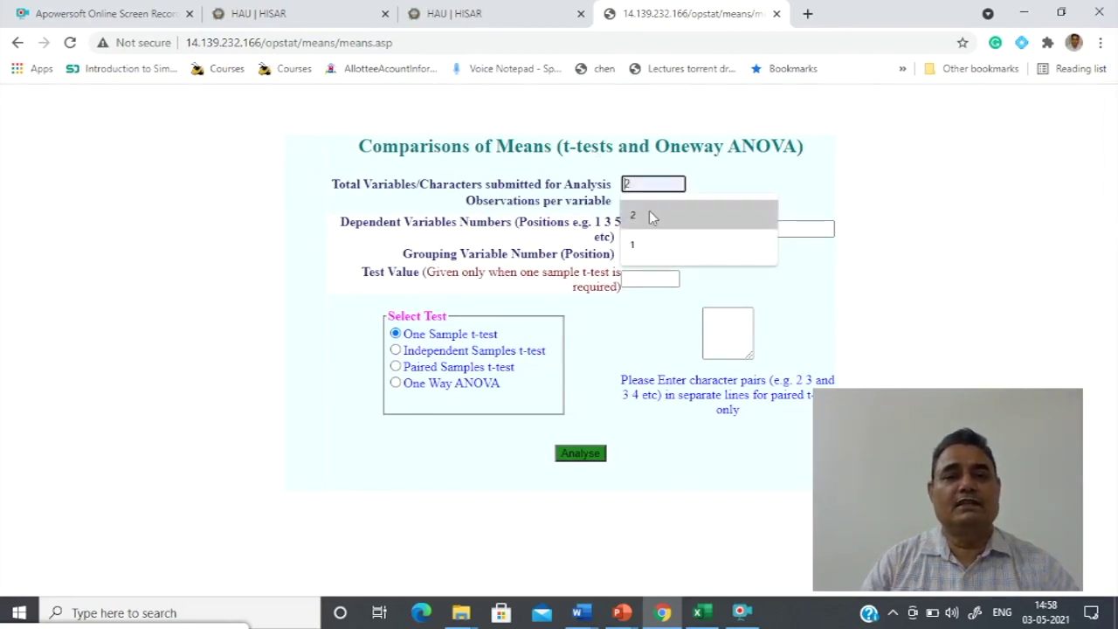
{"action": "left_click", "coordinate": [648, 216]}
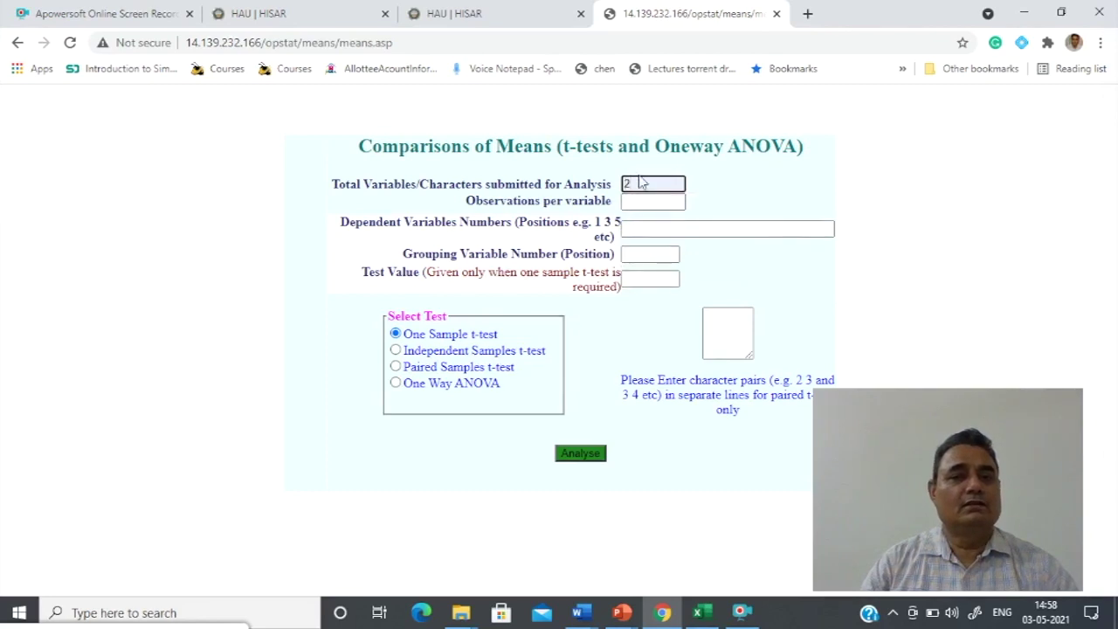
{"action": "left_click", "coordinate": [635, 200]}
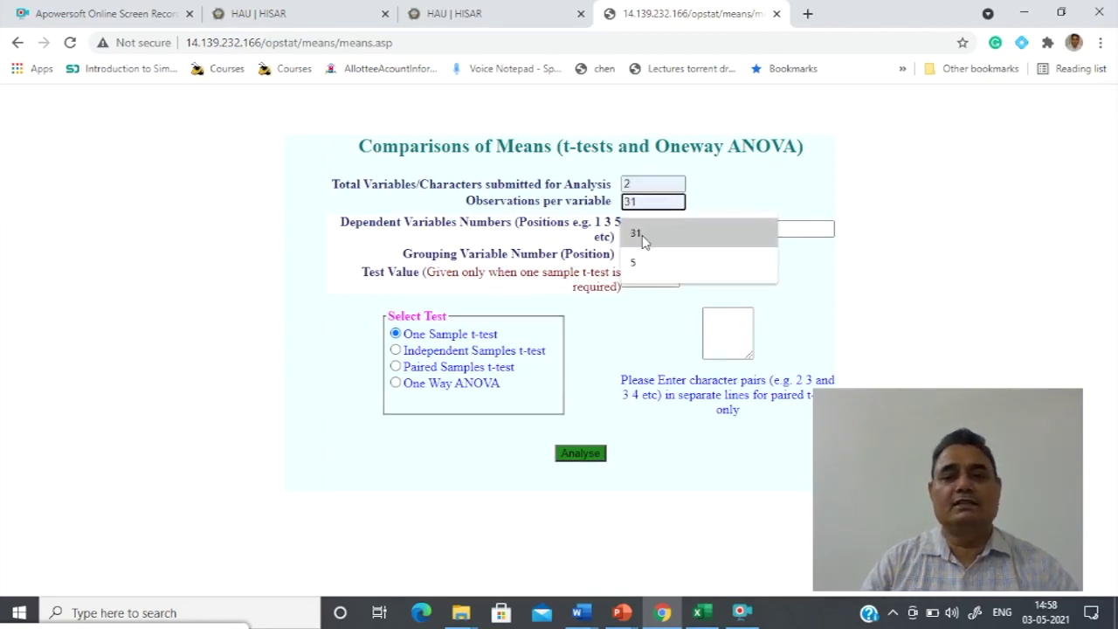
{"action": "left_click", "coordinate": [638, 234]}
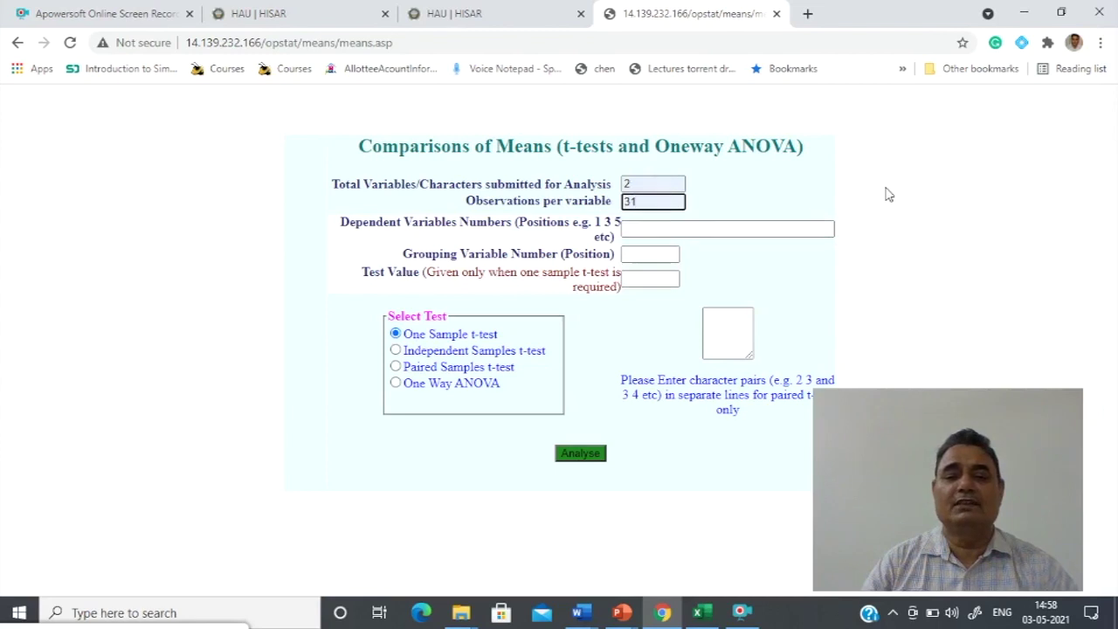
{"action": "left_click", "coordinate": [641, 229]}
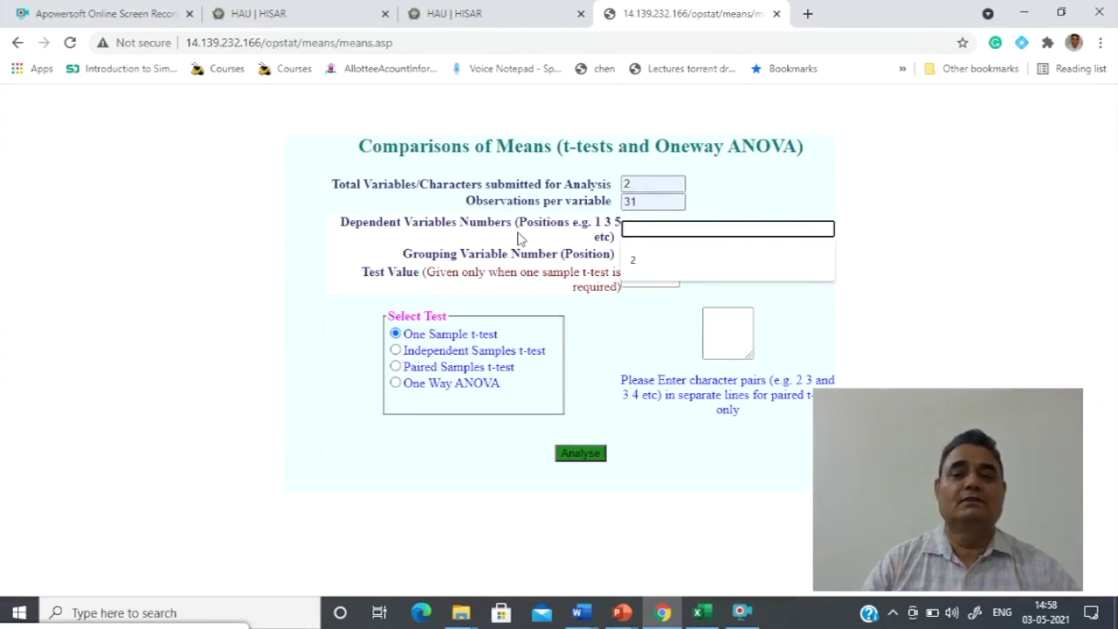
{"action": "type", "text": "2"}
{"action": "left_click", "coordinate": [639, 253]}
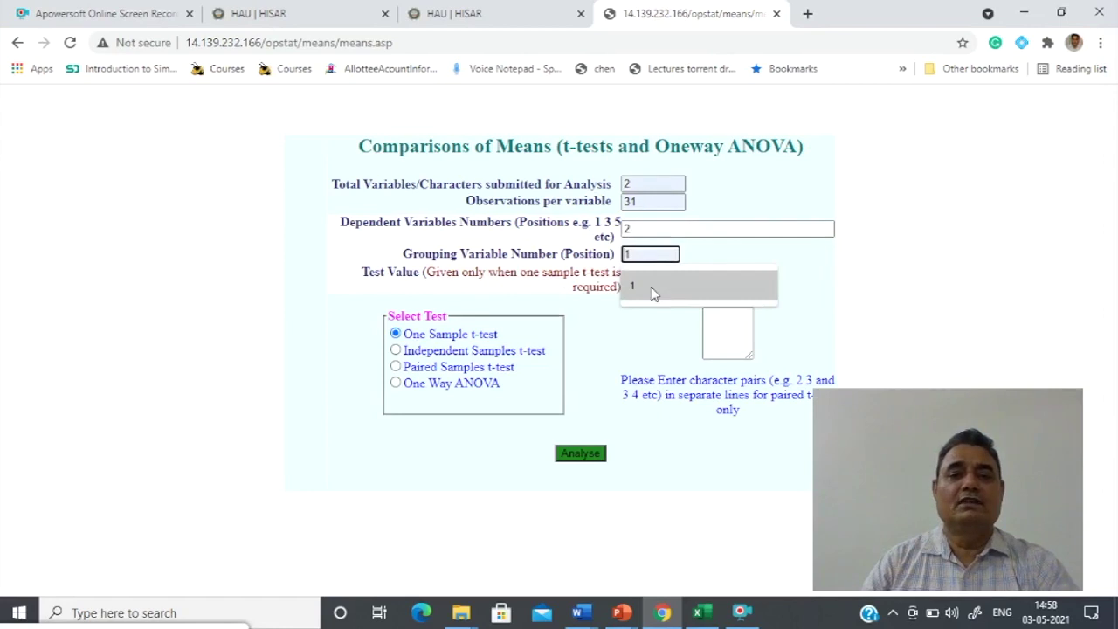
{"action": "left_click", "coordinate": [654, 289]}
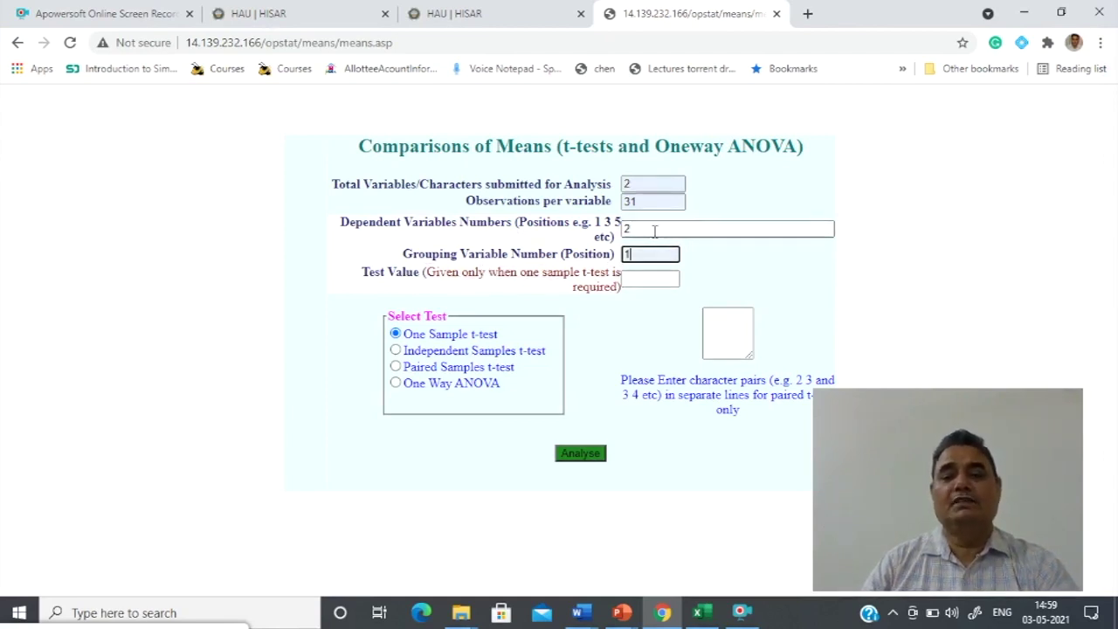
Choose One Way ANOVA as the test and run the analysis.
{"action": "left_click", "coordinate": [735, 277]}
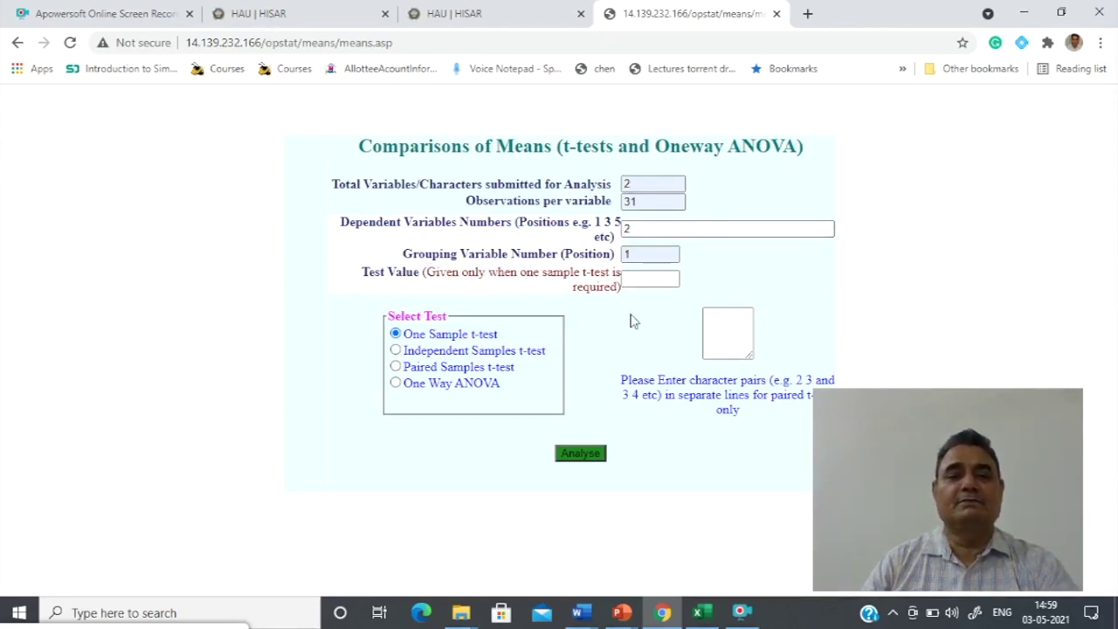
{"action": "left_click", "coordinate": [396, 386]}
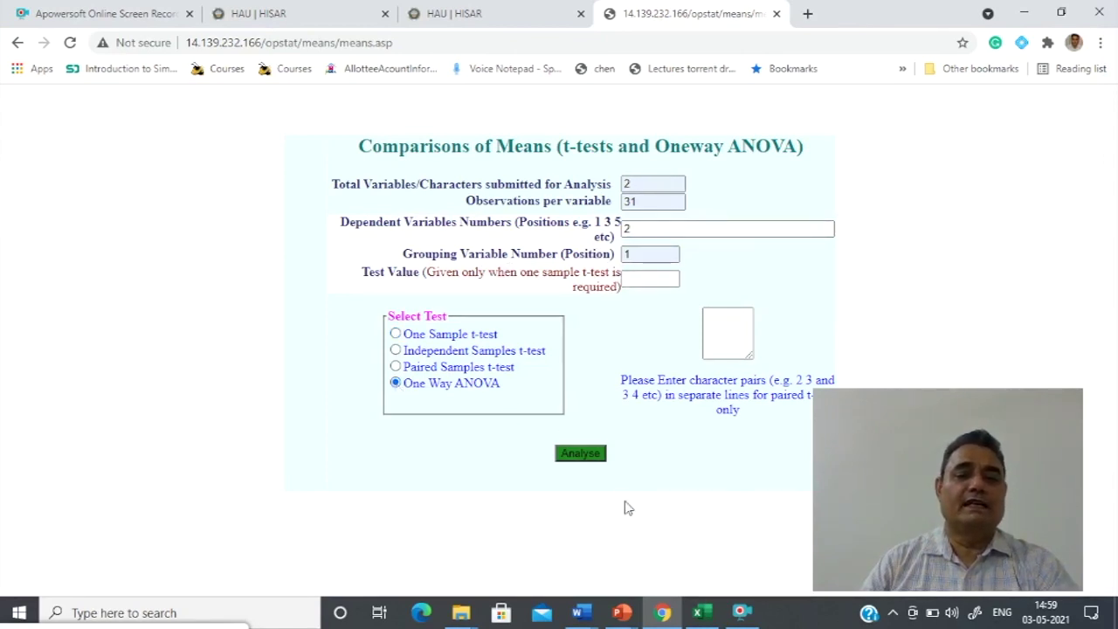
{"action": "left_click", "coordinate": [580, 455]}
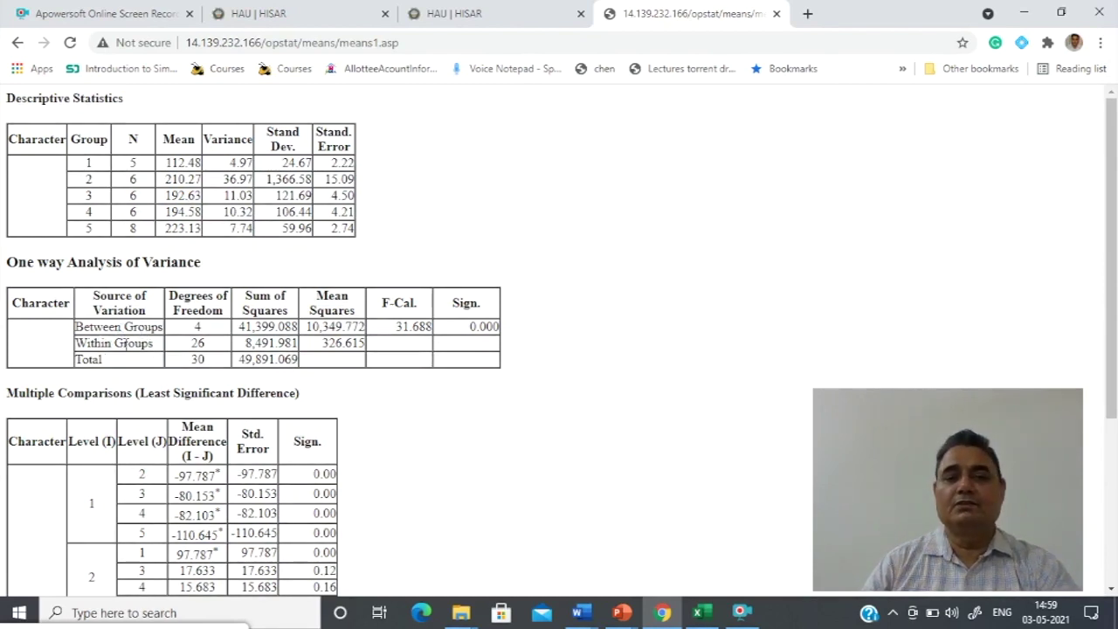
Examine the F value and significance in the ANOVA table and the least significant difference comparisons between treatments.
{"action": "left_click_drag", "start_coordinate": [398, 325], "coordinate": [429, 341]}
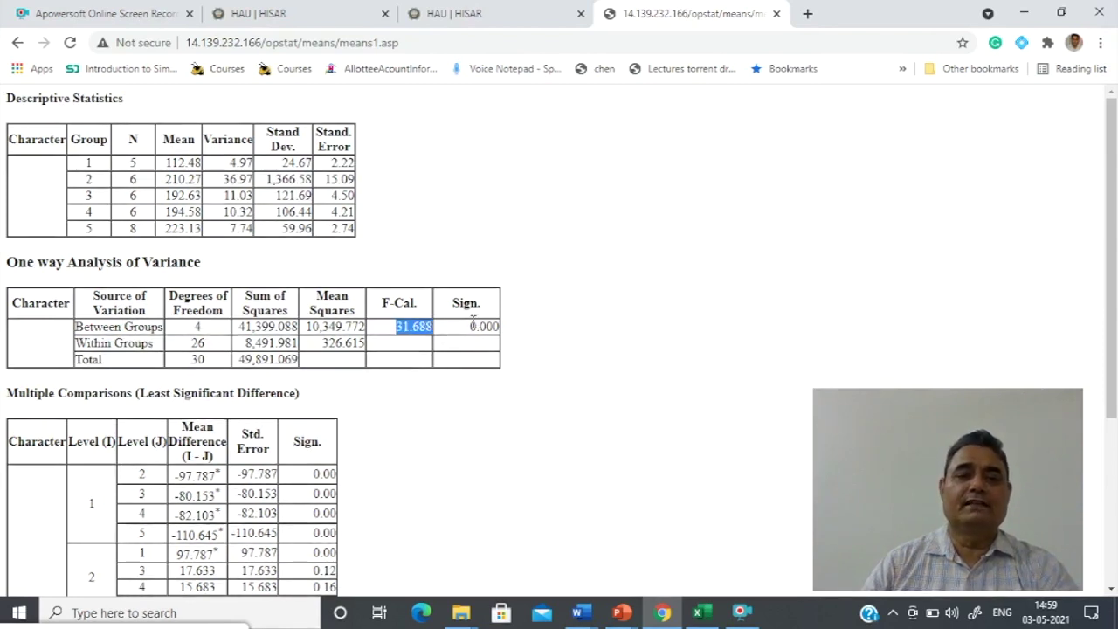
{"action": "left_click_drag", "start_coordinate": [472, 326], "coordinate": [493, 321]}
{"action": "left_click", "coordinate": [508, 351]}
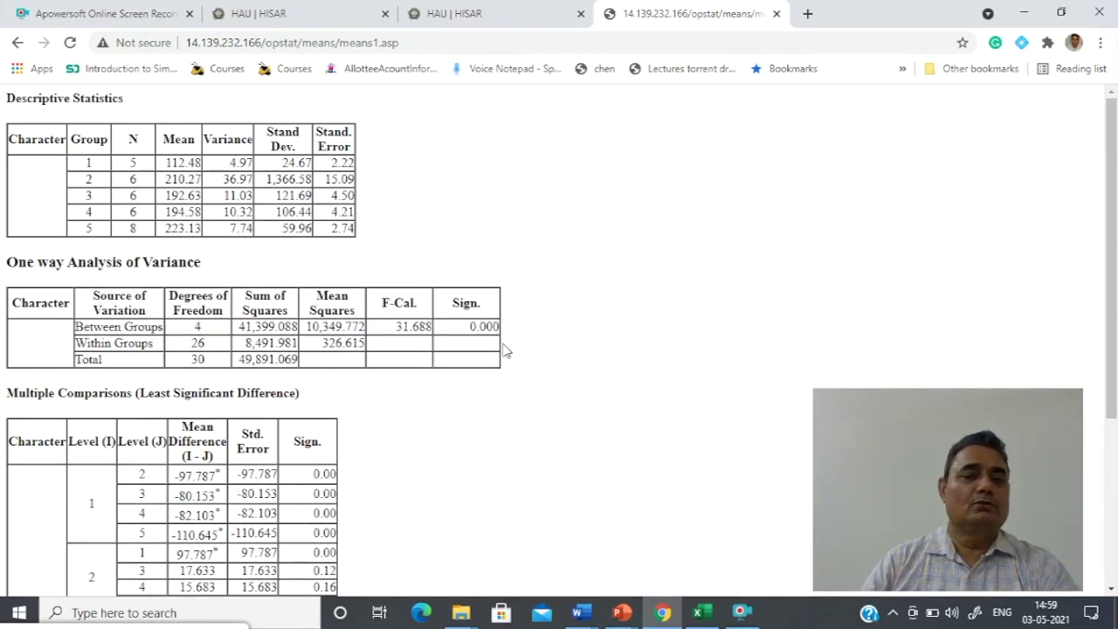
{"action": "scroll", "coordinate": [423, 308], "scroll_direction": "down", "scroll_amount": 1}
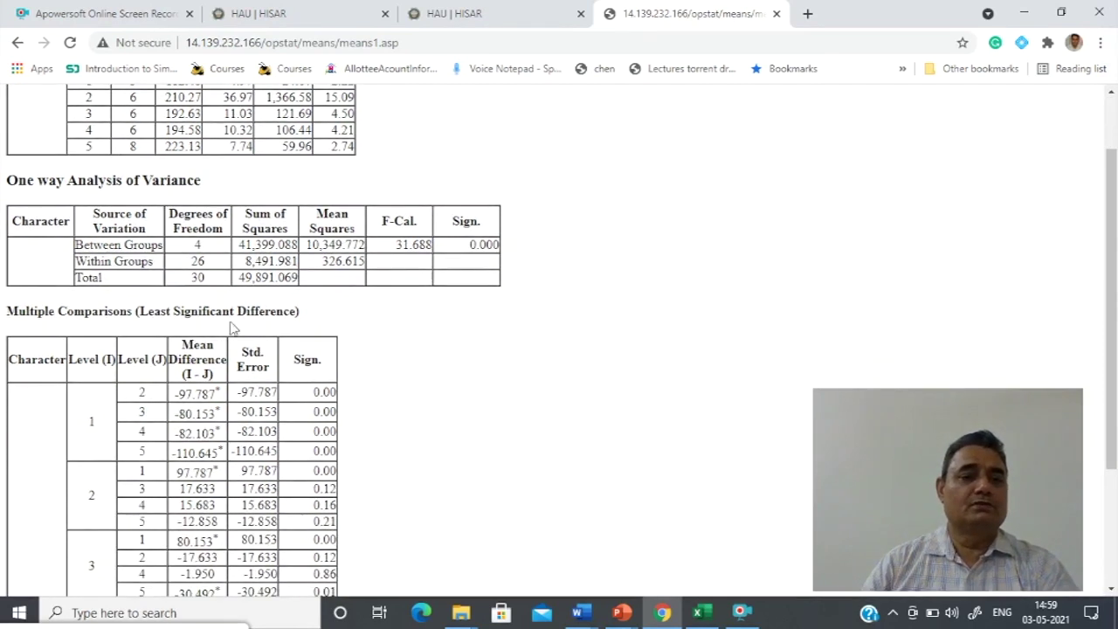
{"action": "scroll", "coordinate": [232, 328], "scroll_direction": "down", "scroll_amount": 1}
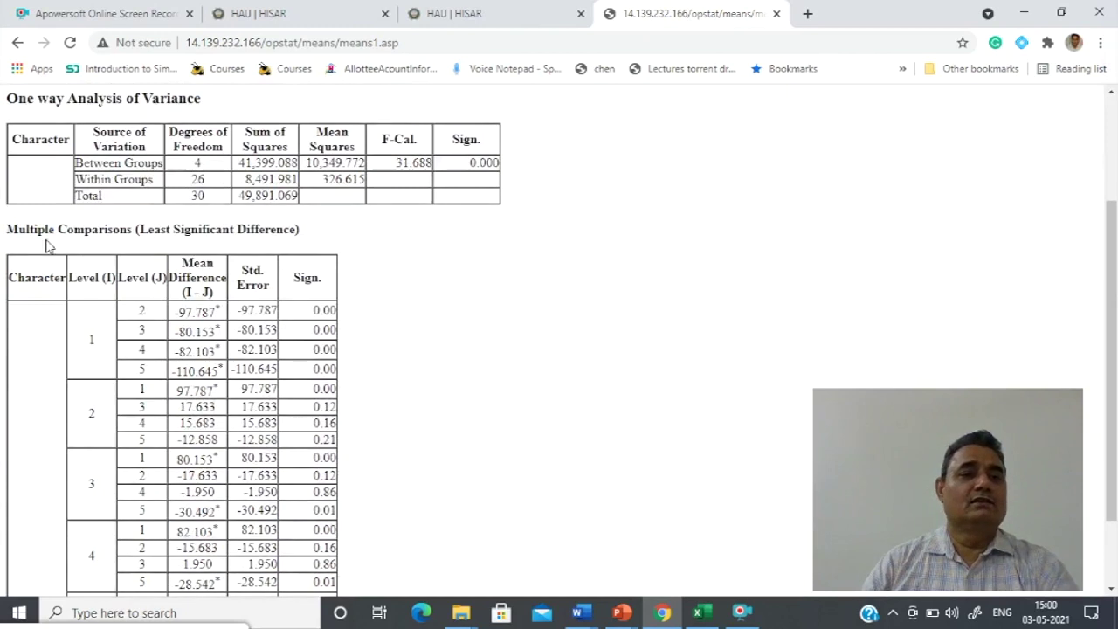
{"action": "scroll", "coordinate": [90, 280], "scroll_direction": "down", "scroll_amount": 1}
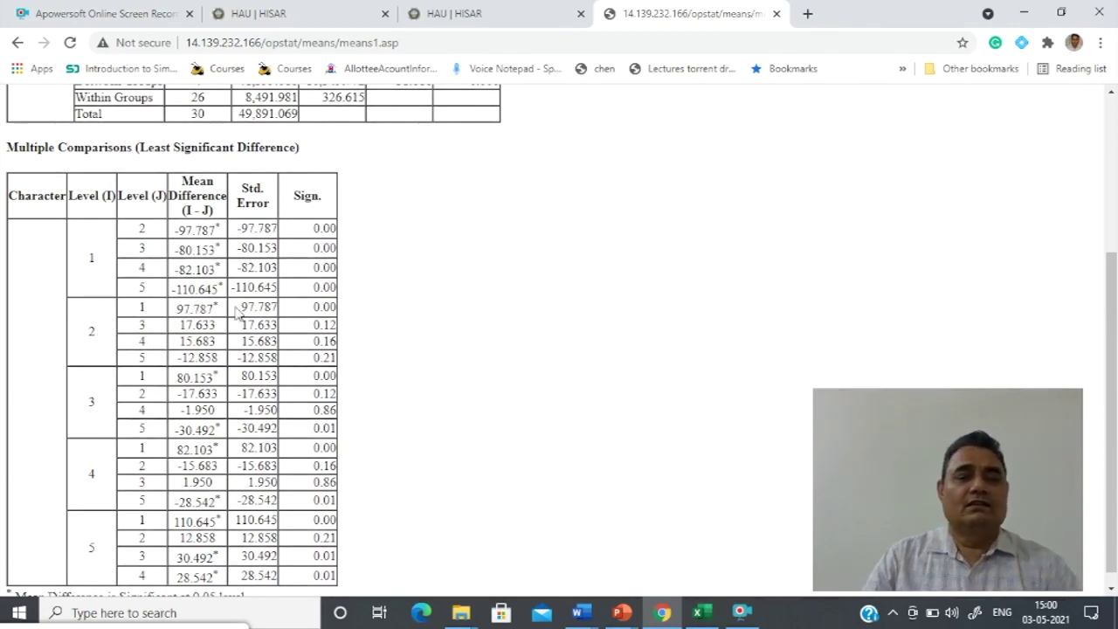
{"action": "scroll", "coordinate": [243, 325], "scroll_direction": "down", "scroll_amount": 1}
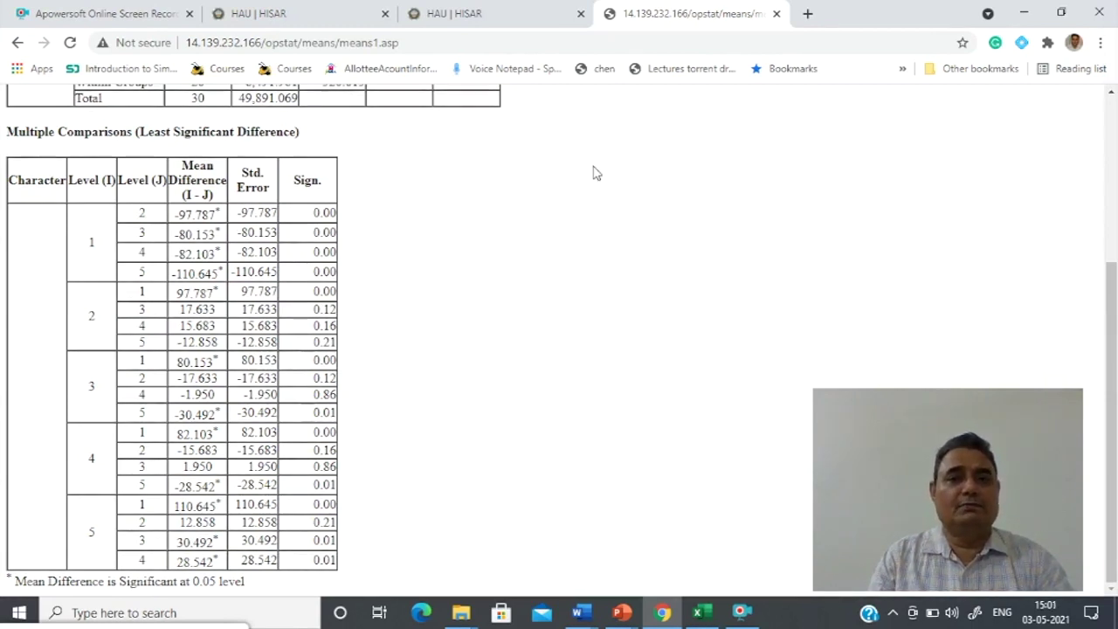
Switch to the Excel sample workbook and find CRD Example 2 (Equal Replications) on the One Factor Experiments sheet.
{"action": "left_click", "coordinate": [703, 614]}
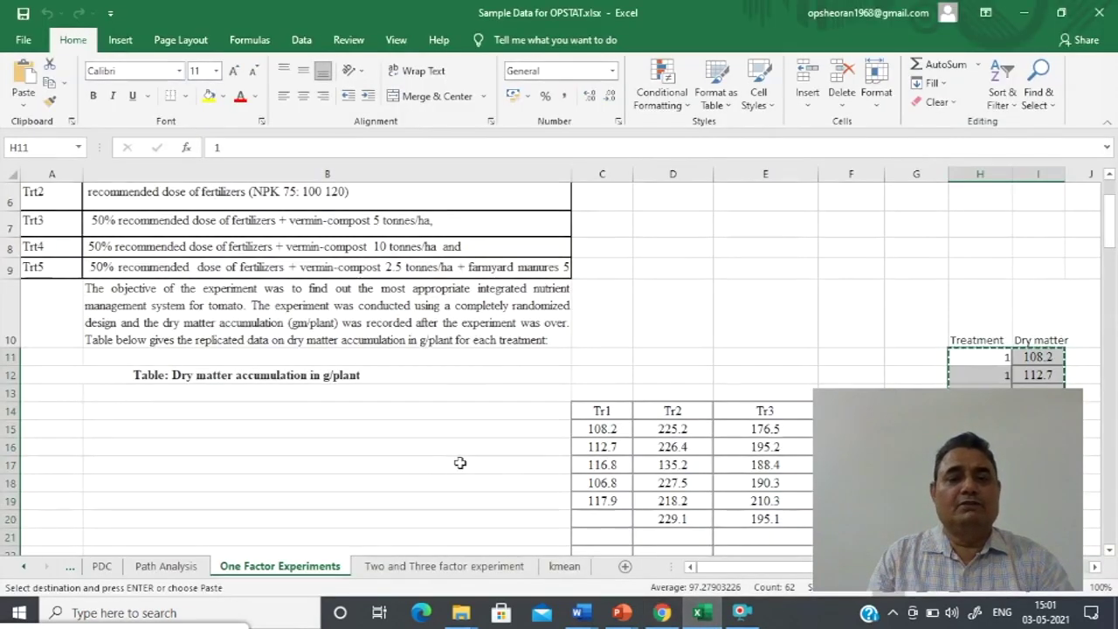
{"action": "scroll", "coordinate": [460, 463], "scroll_direction": "down", "scroll_amount": 7}
{"action": "scroll", "coordinate": [461, 460], "scroll_direction": "up", "scroll_amount": 1}
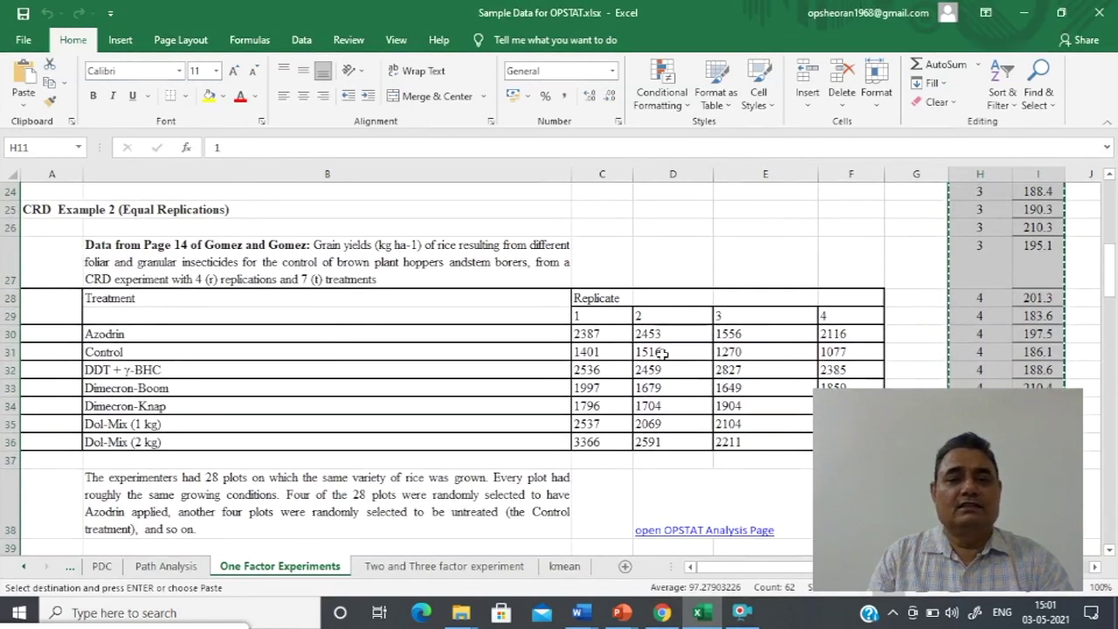
{"action": "scroll", "coordinate": [646, 349], "scroll_direction": "down", "scroll_amount": 2}
{"action": "scroll", "coordinate": [620, 345], "scroll_direction": "up", "scroll_amount": 1}
{"action": "scroll", "coordinate": [616, 343], "scroll_direction": "down", "scroll_amount": 1}
{"action": "scroll", "coordinate": [299, 222], "scroll_direction": "up", "scroll_amount": 1}
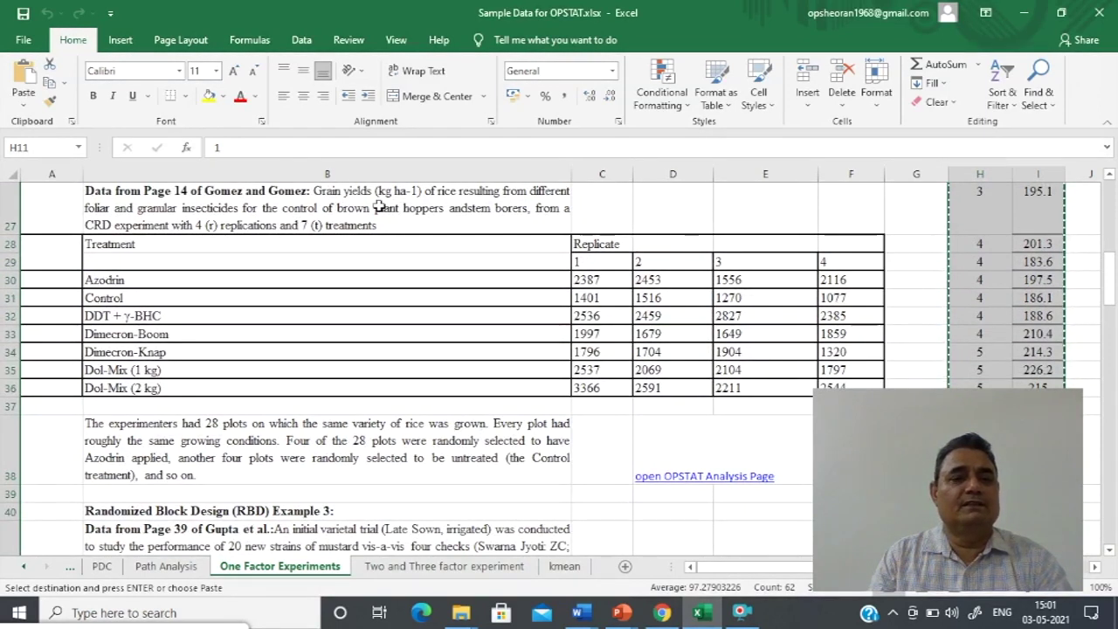
Go through the rice insecticide treatments of CRD Example 2, from Azodrin to Dol-Mix (2 kg).
{"action": "left_click", "coordinate": [111, 281]}
{"action": "left_click", "coordinate": [117, 298]}
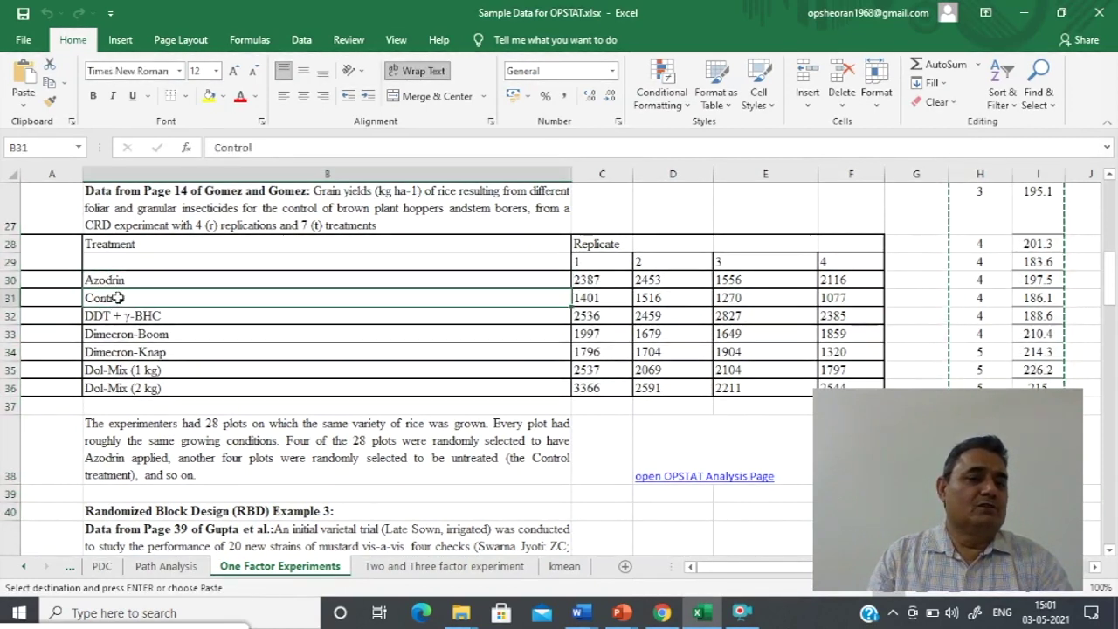
{"action": "left_click", "coordinate": [112, 315]}
{"action": "left_click", "coordinate": [128, 333]}
{"action": "left_click", "coordinate": [128, 352]}
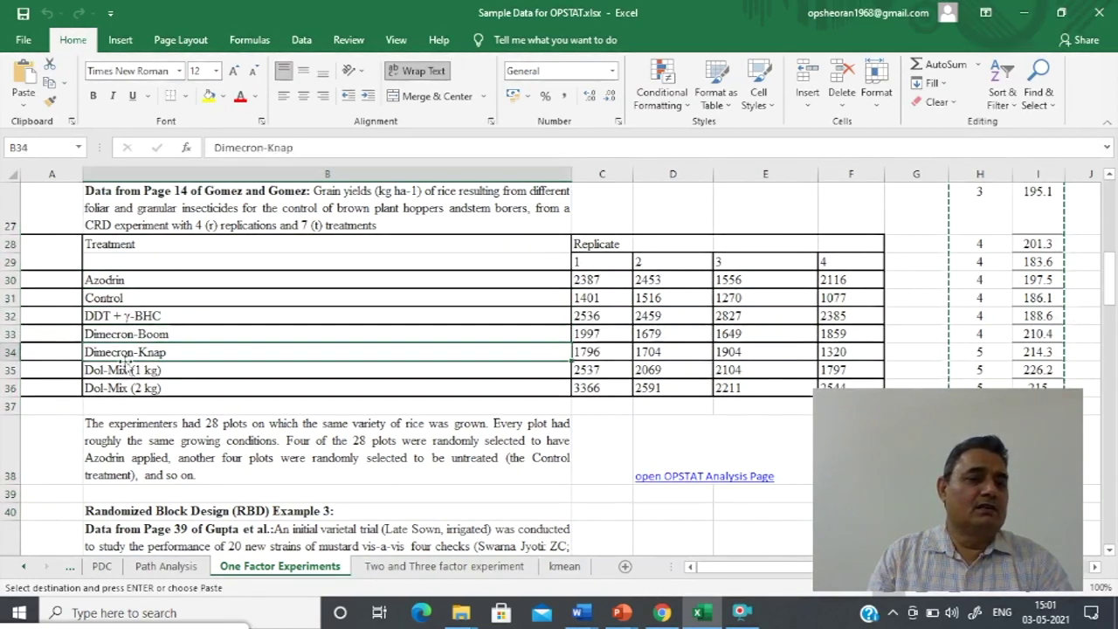
{"action": "left_click", "coordinate": [129, 369]}
{"action": "left_click", "coordinate": [128, 387]}
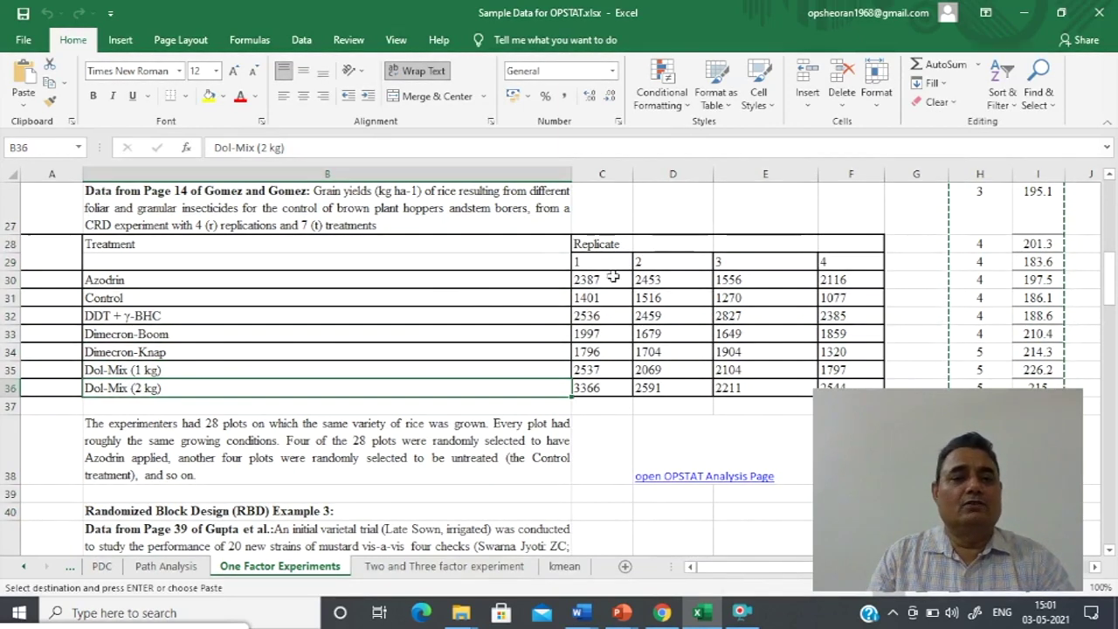
Copy the replicate yield data in C30:F36, without the treatment names or header rows.
{"action": "scroll", "coordinate": [590, 311], "scroll_direction": "down", "scroll_amount": 1}
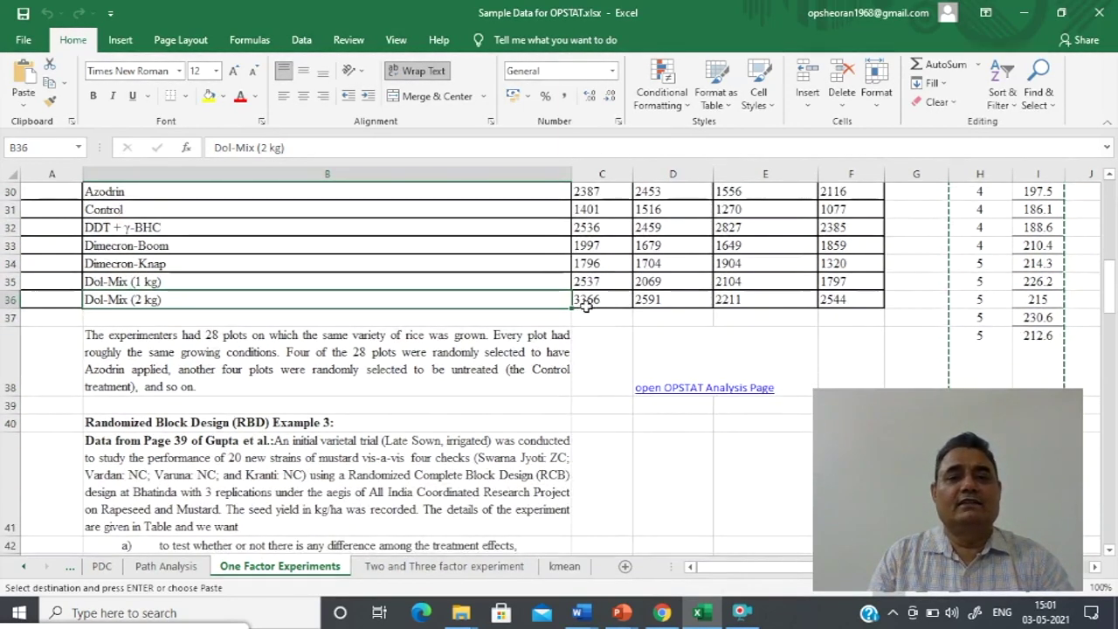
{"action": "scroll", "coordinate": [602, 284], "scroll_direction": "up", "scroll_amount": 1}
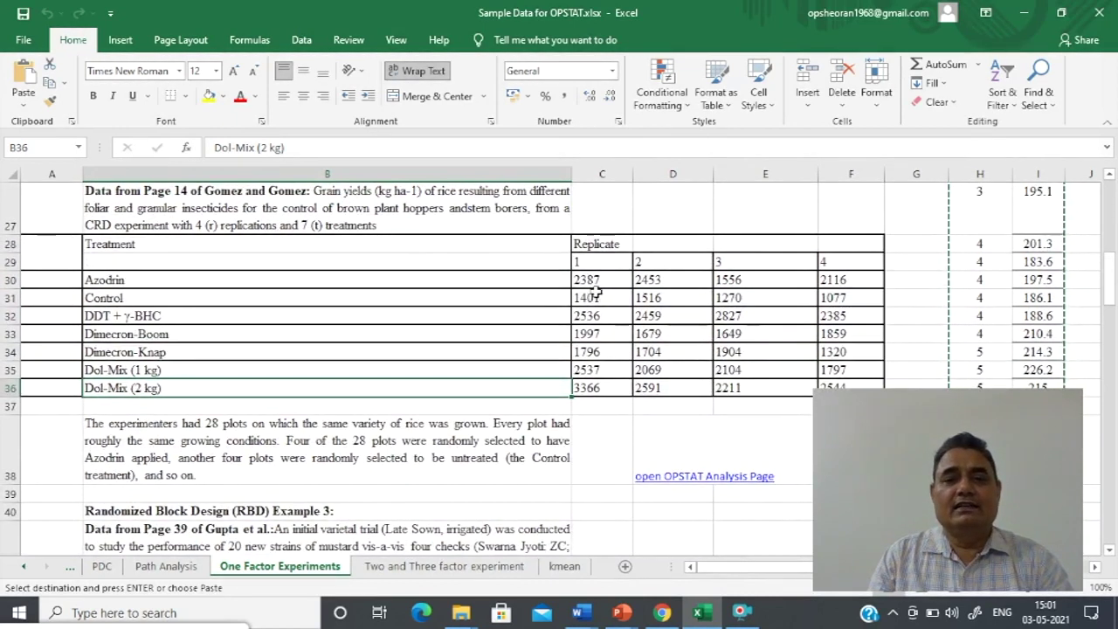
{"action": "left_click_drag", "start_coordinate": [587, 279], "coordinate": [830, 388]}
{"action": "right_click", "coordinate": [669, 311]}
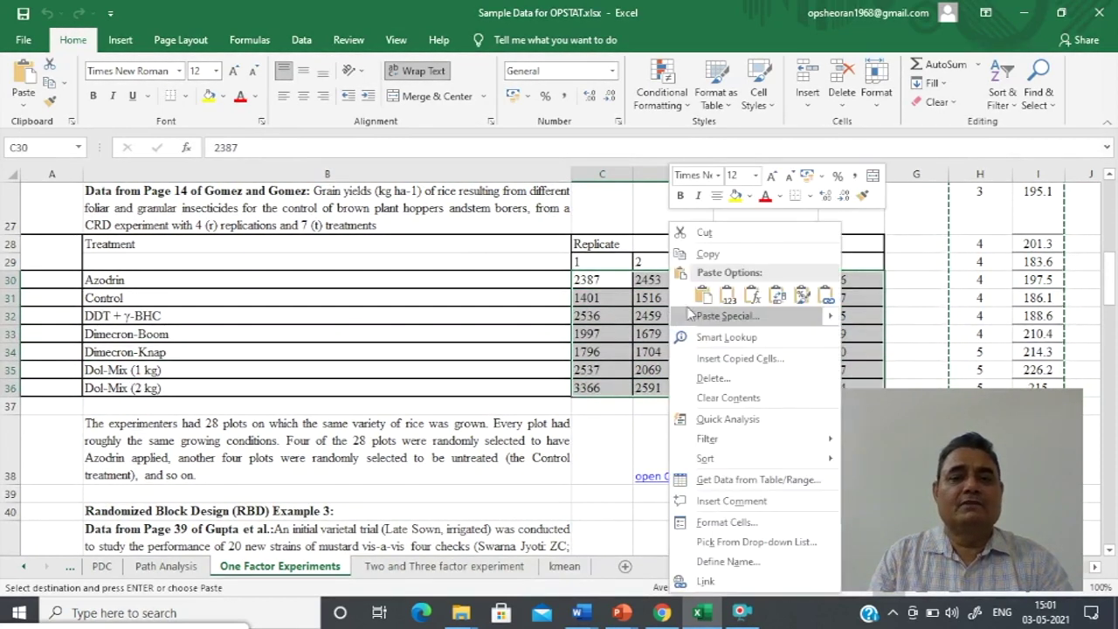
{"action": "left_click", "coordinate": [712, 255]}
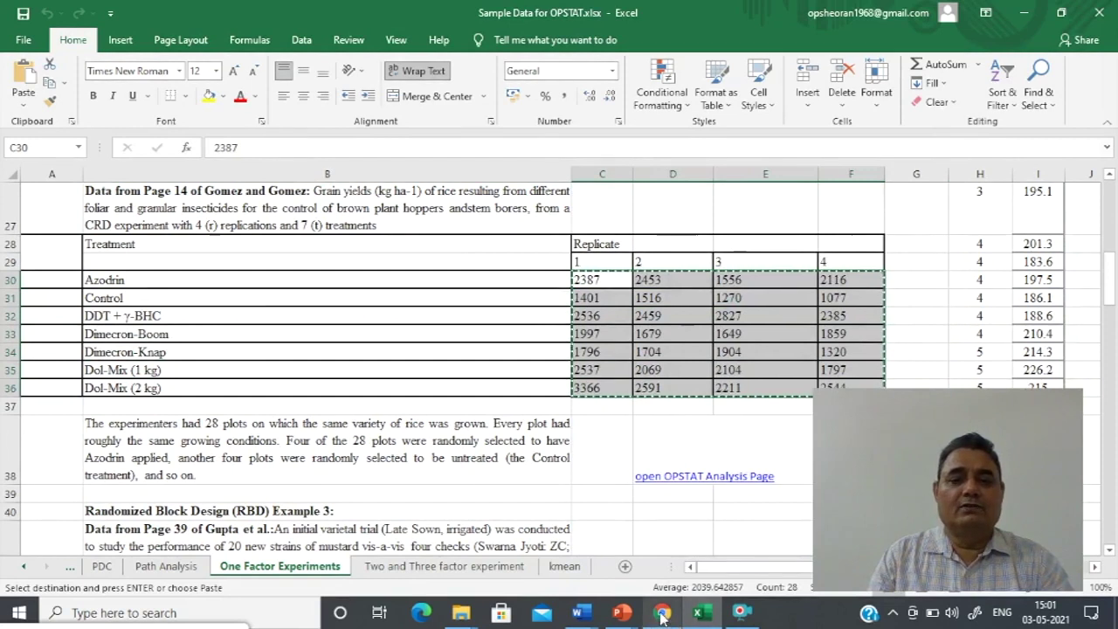
Switch to OPSTAT in Chrome, return to its home page and open One Factor Analysis.
{"action": "key", "text": "alt+Tab"}
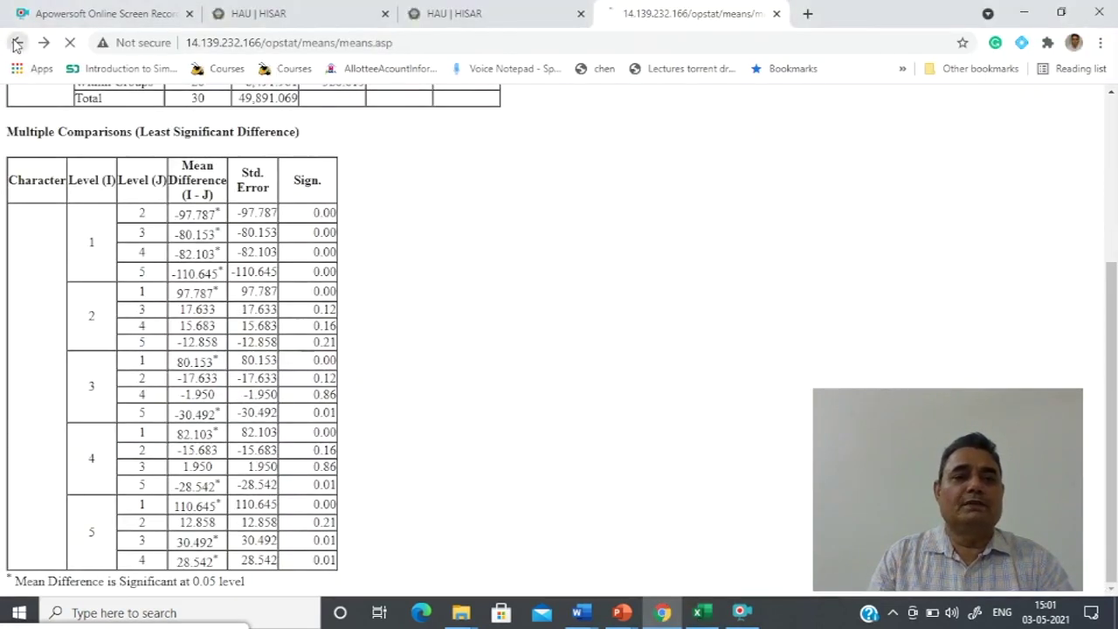
{"action": "left_click", "coordinate": [16, 44]}
{"action": "left_click", "coordinate": [16, 44]}
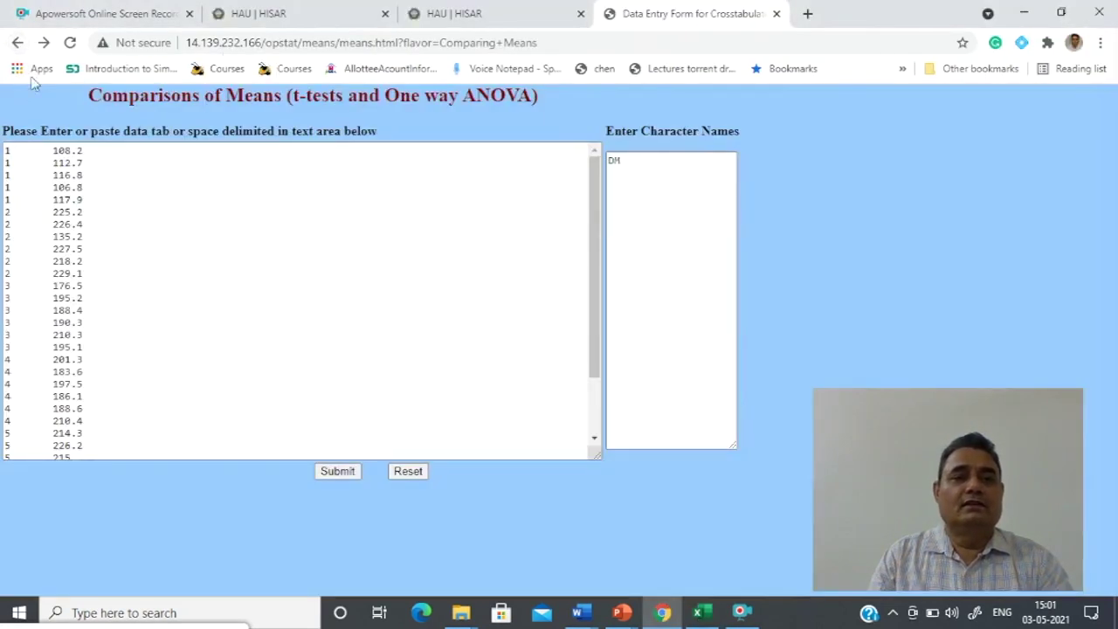
{"action": "left_click", "coordinate": [17, 44]}
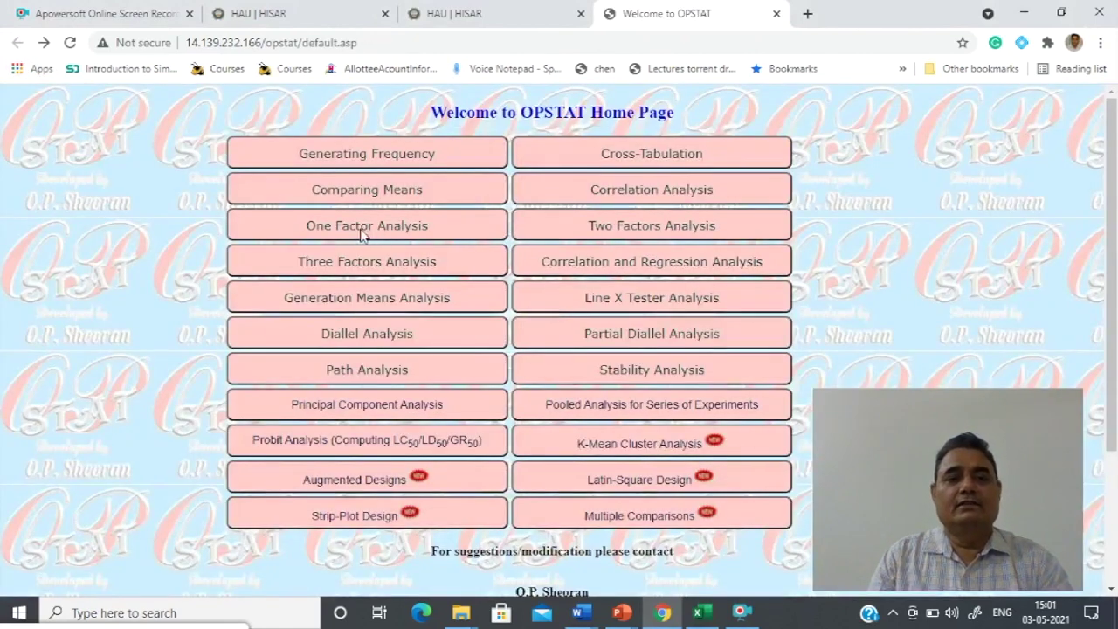
{"action": "left_click", "coordinate": [358, 229]}
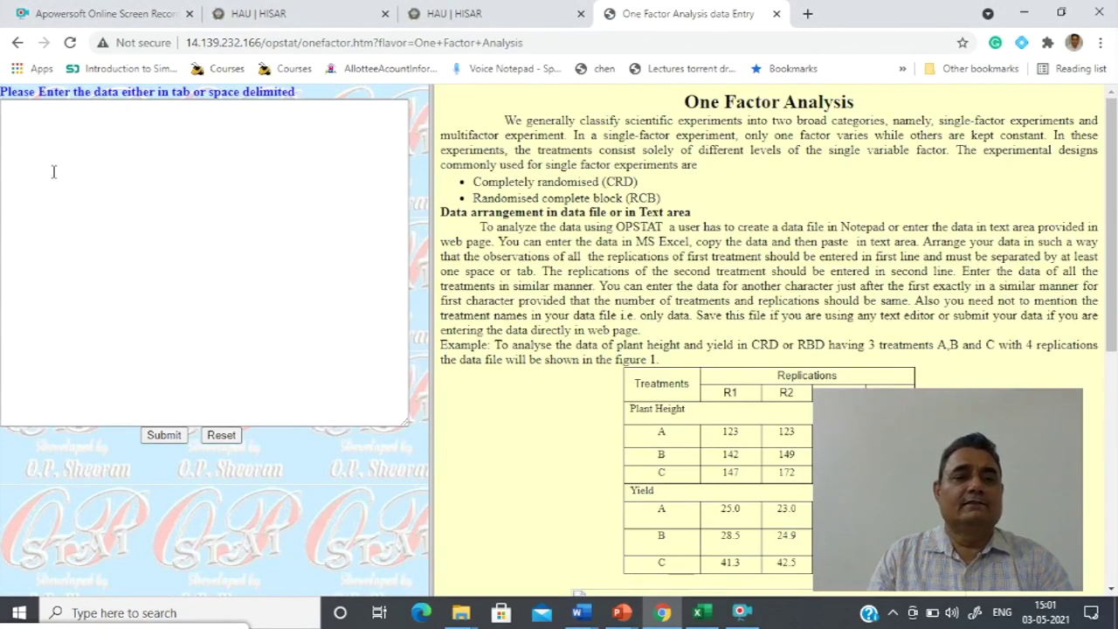
Paste the copied yield data into the One Factor Analysis data area and submit it.
{"action": "left_click", "coordinate": [9, 109]}
{"action": "right_click", "coordinate": [9, 109]}
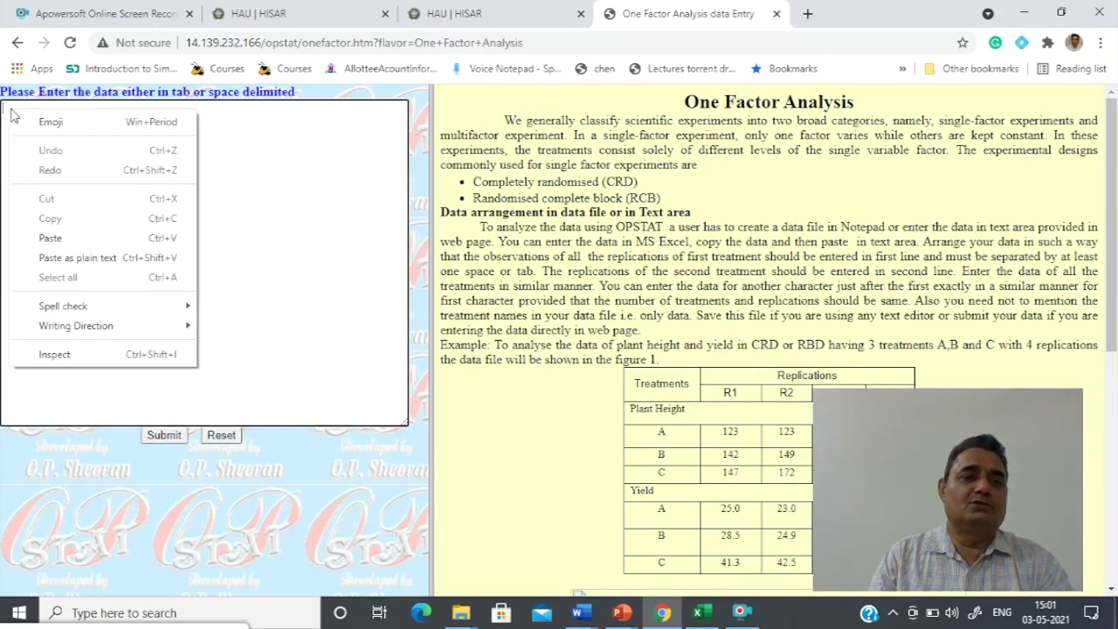
{"action": "left_click", "coordinate": [75, 243]}
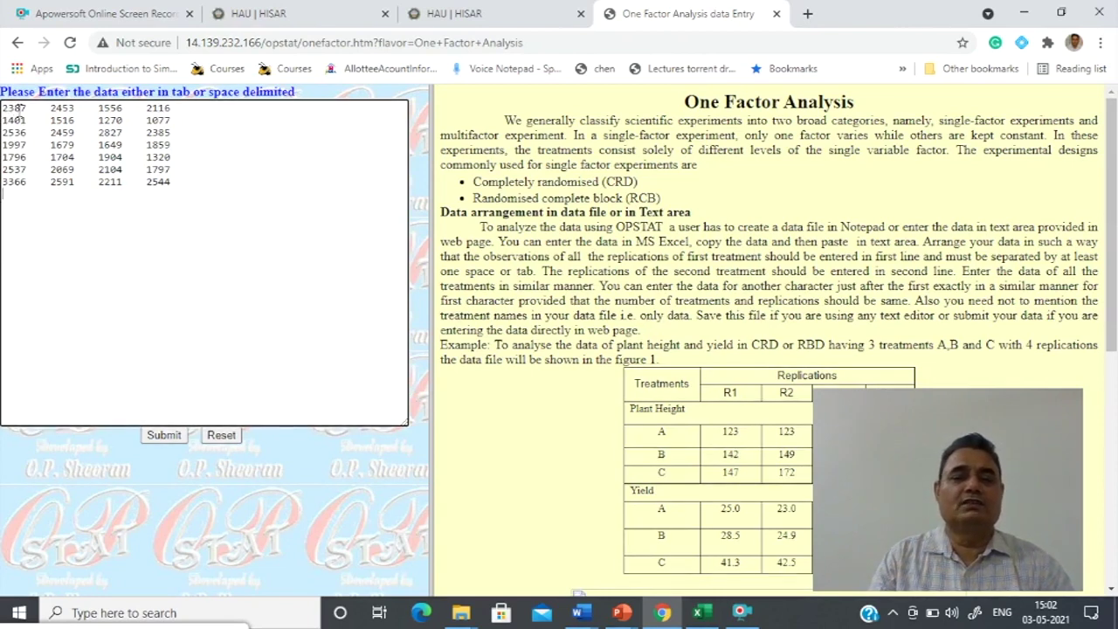
{"action": "left_click", "coordinate": [40, 201]}
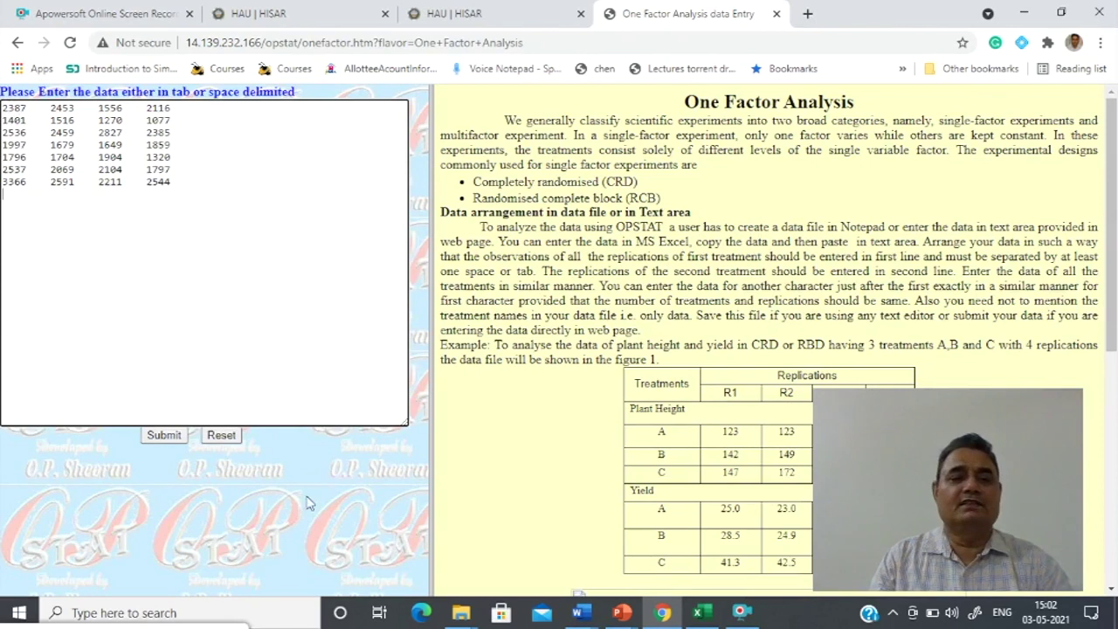
{"action": "left_click", "coordinate": [163, 436]}
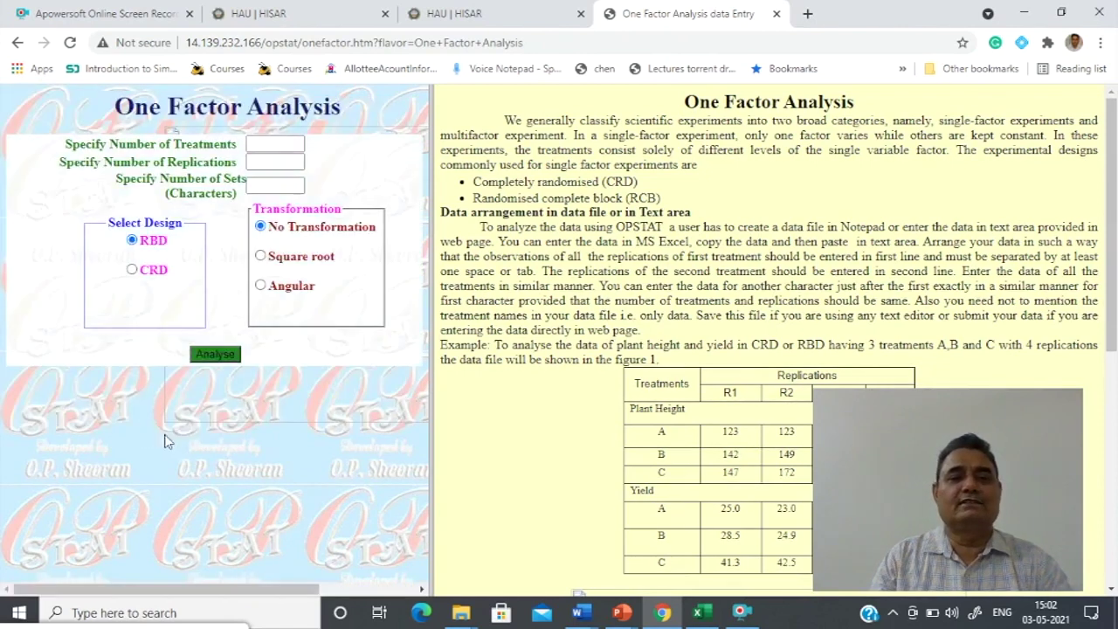
Analyse the pasted data as a CRD with 7 treatments, 4 replications, 1 set and no transformation.
{"action": "left_click", "coordinate": [271, 146]}
{"action": "left_click", "coordinate": [267, 179]}
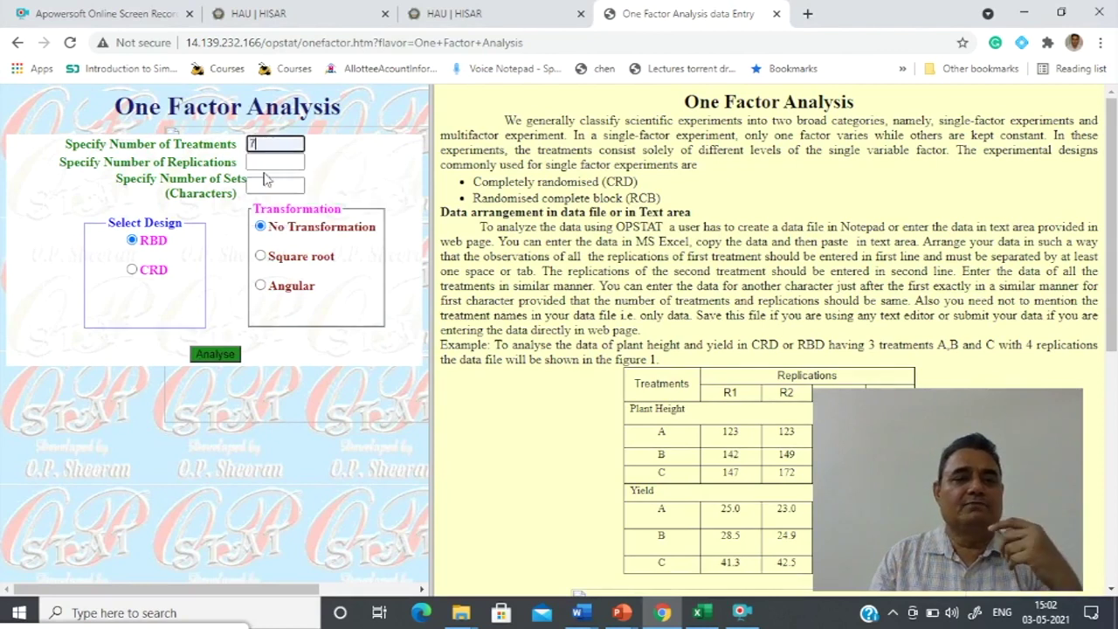
{"action": "key", "text": "Tab"}
{"action": "left_click", "coordinate": [269, 182]}
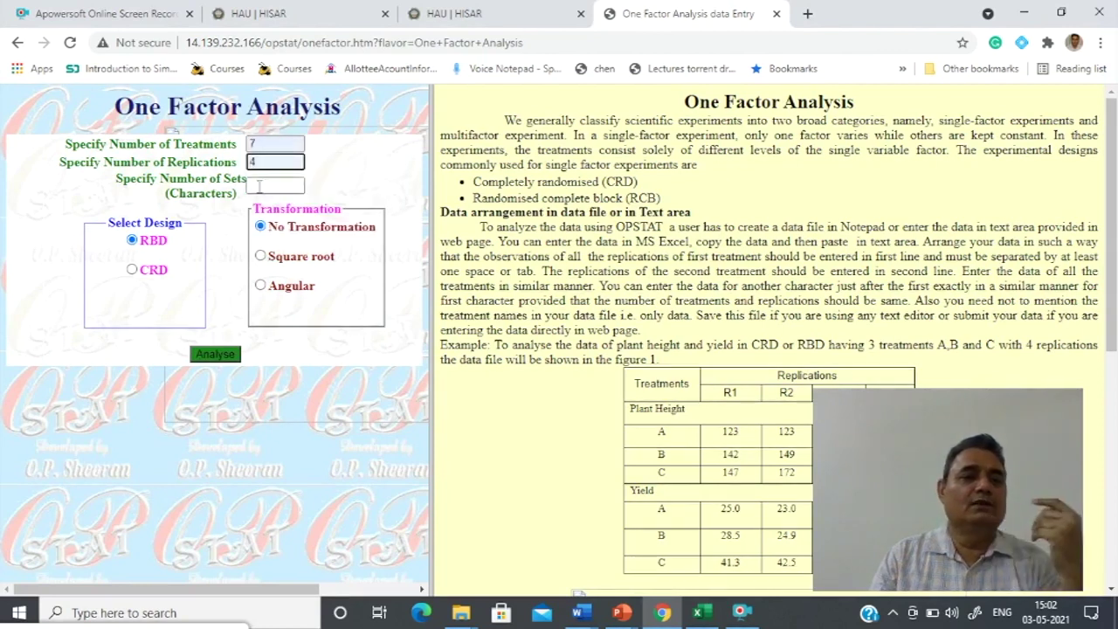
{"action": "left_click", "coordinate": [260, 184]}
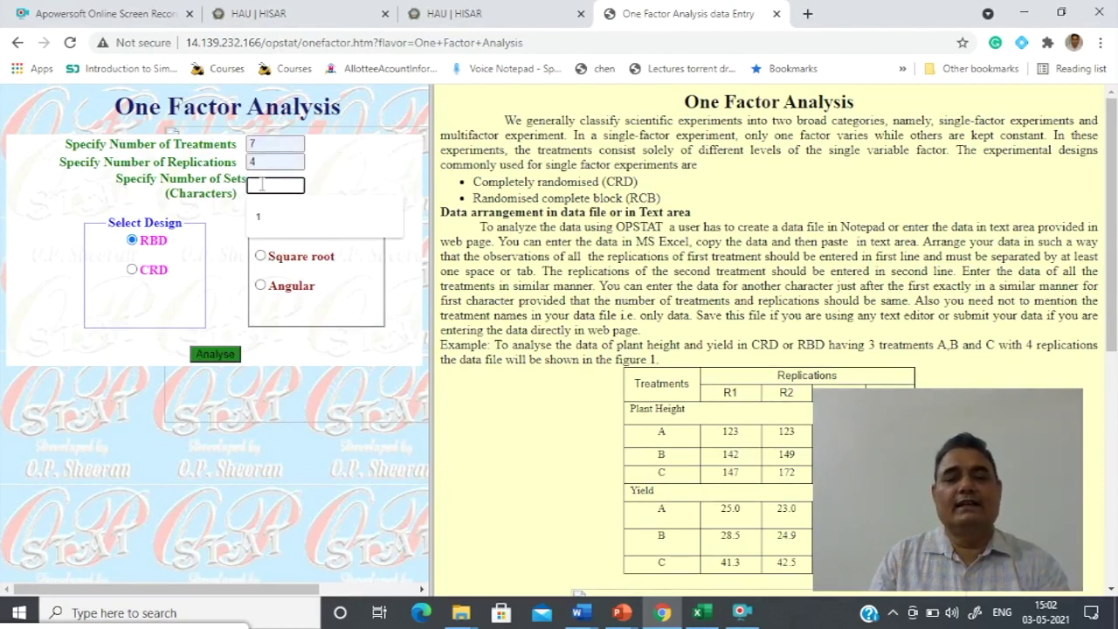
{"action": "left_click", "coordinate": [259, 215]}
{"action": "left_click", "coordinate": [384, 183]}
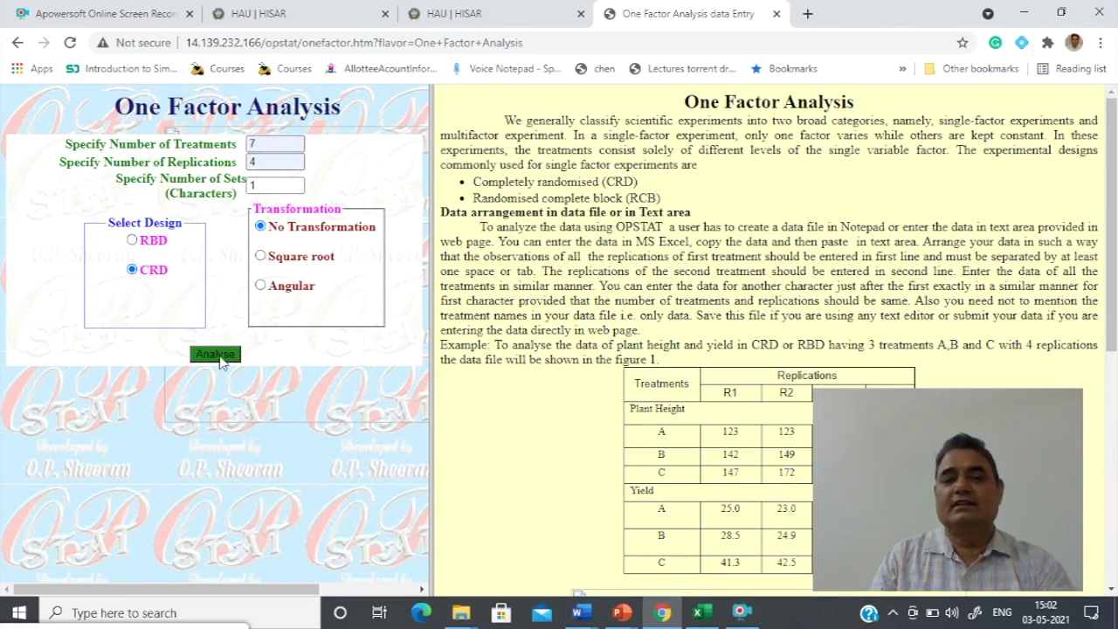
{"action": "left_click", "coordinate": [215, 355]}
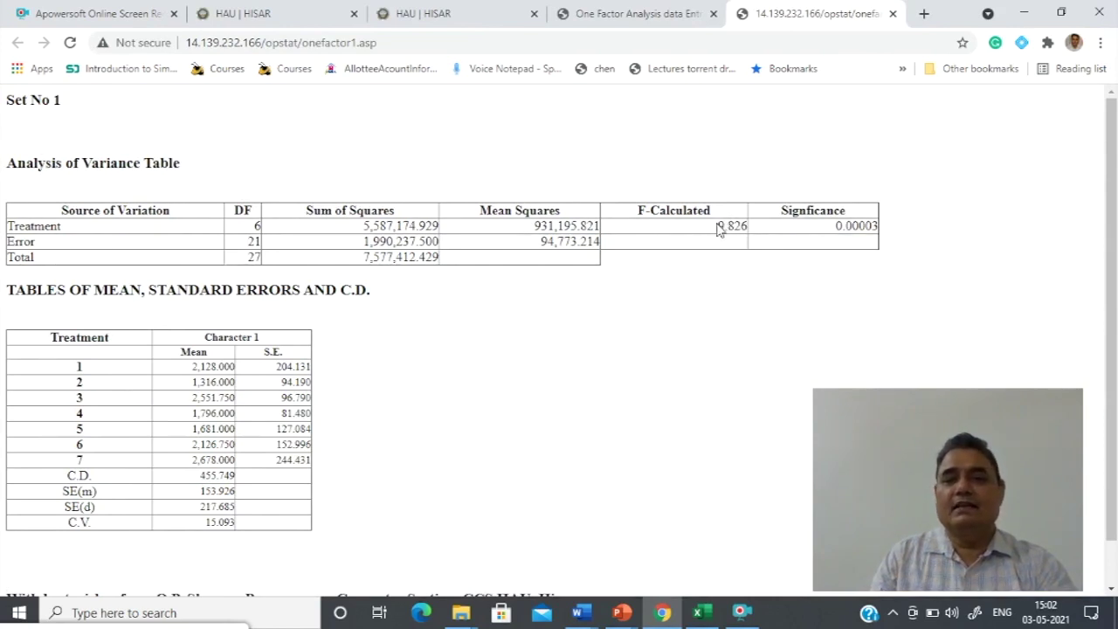
Examine the CRD results: the calculated F value for treatments, the C.D. and the mean of treatment 1.
{"action": "left_click_drag", "start_coordinate": [720, 225], "coordinate": [754, 234]}
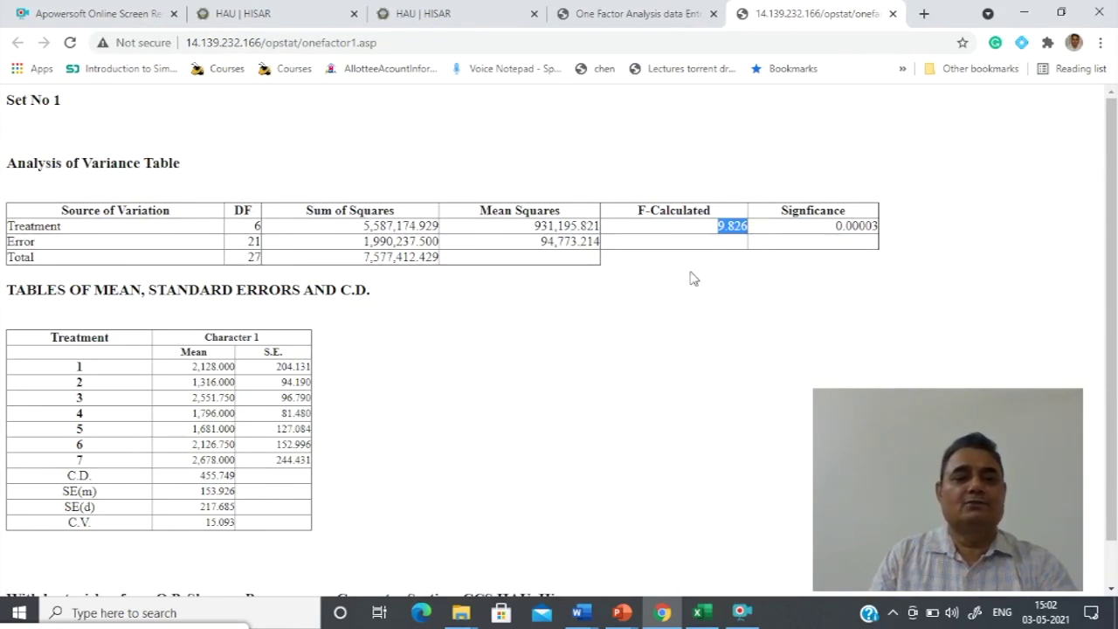
{"action": "left_click", "coordinate": [777, 327]}
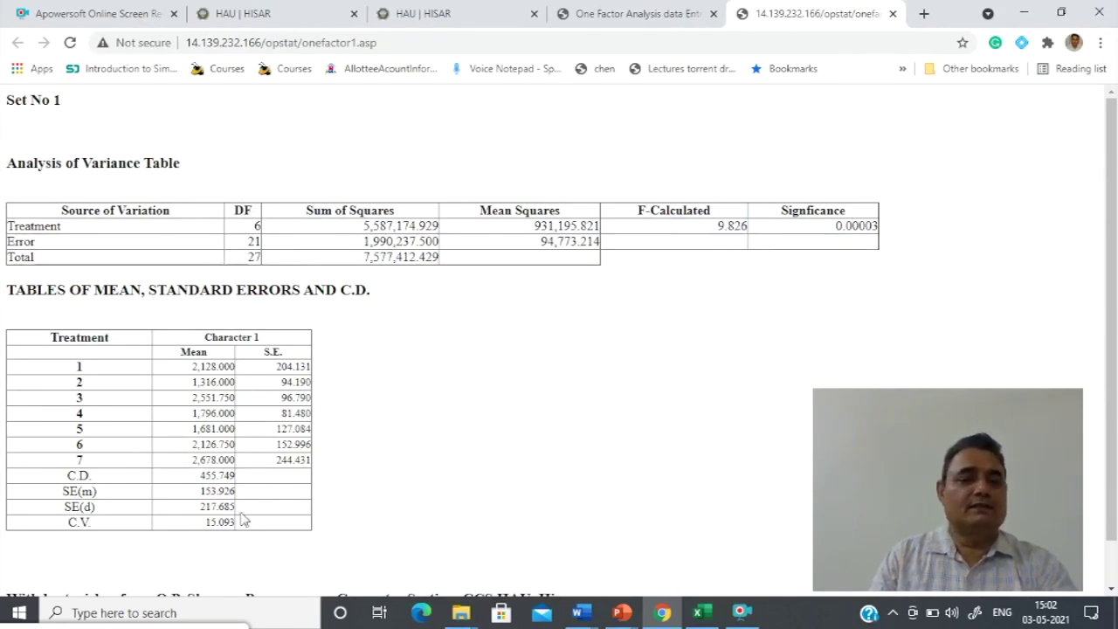
{"action": "left_click_drag", "start_coordinate": [219, 475], "coordinate": [242, 479]}
{"action": "left_click", "coordinate": [225, 480]}
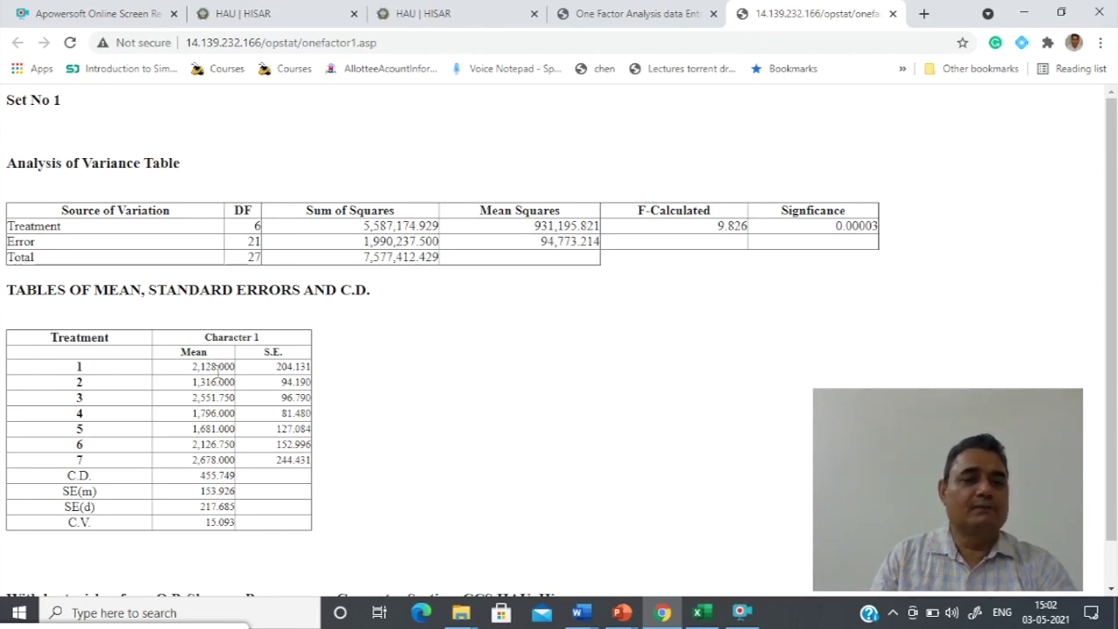
{"action": "left_click_drag", "start_coordinate": [194, 365], "coordinate": [216, 367]}
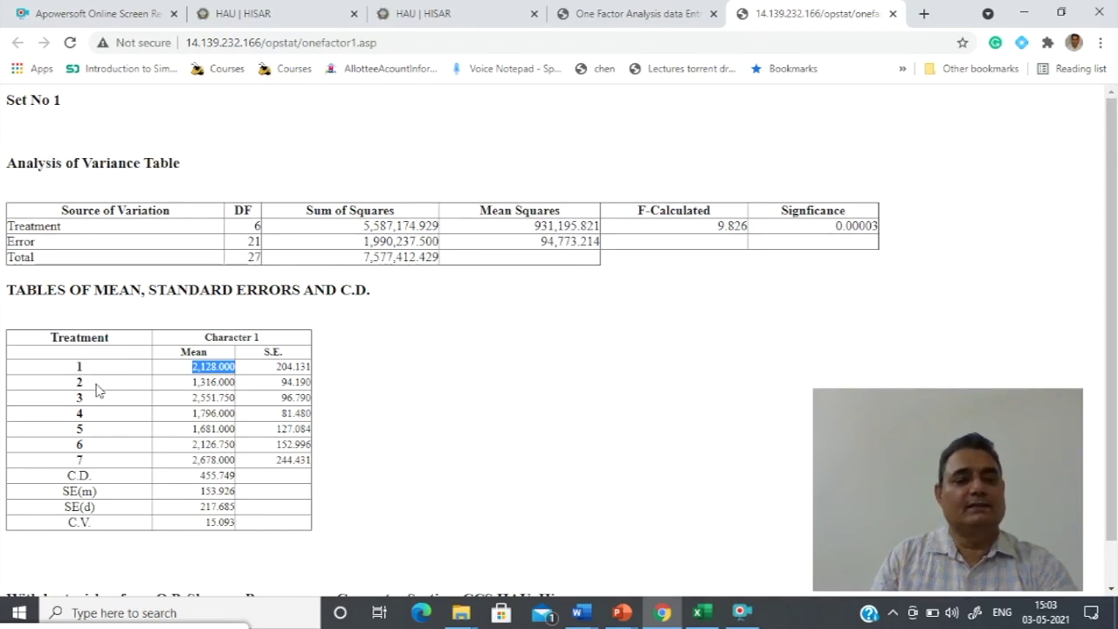
{"action": "left_click", "coordinate": [432, 389]}
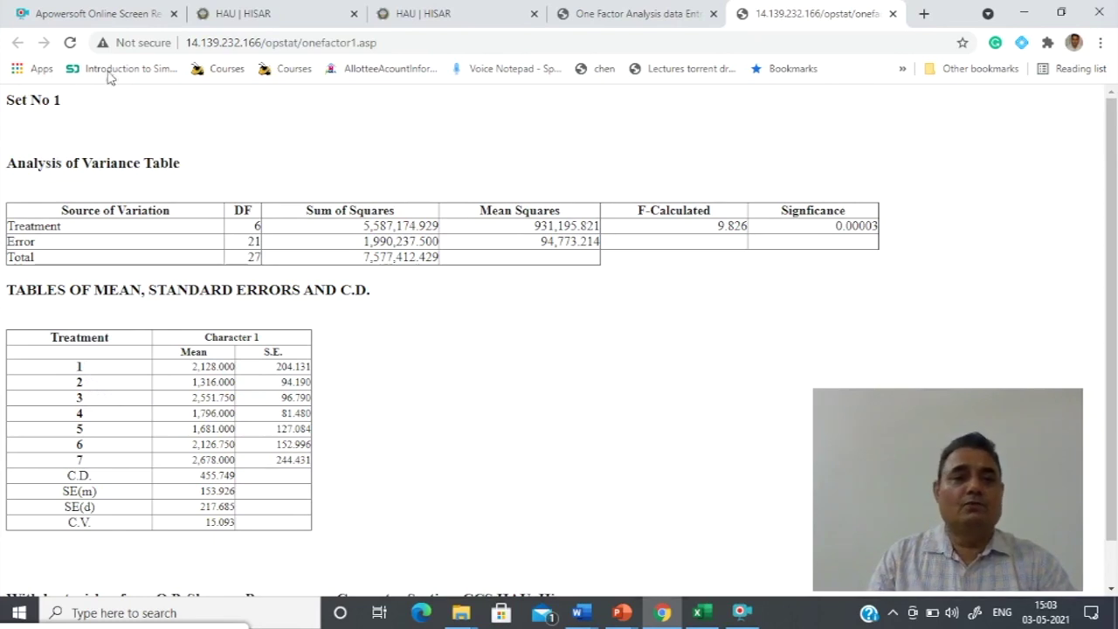
Close the CRD results, rerun the same analysis with the RBD design, and close its results as well.
{"action": "left_click", "coordinate": [893, 13]}
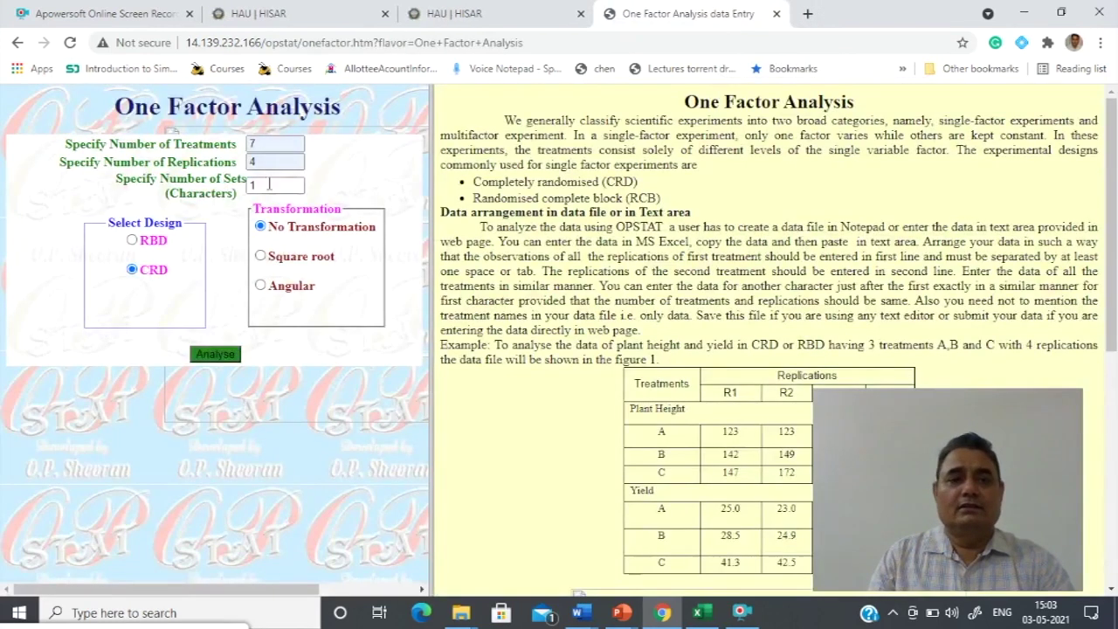
{"action": "left_click", "coordinate": [133, 241]}
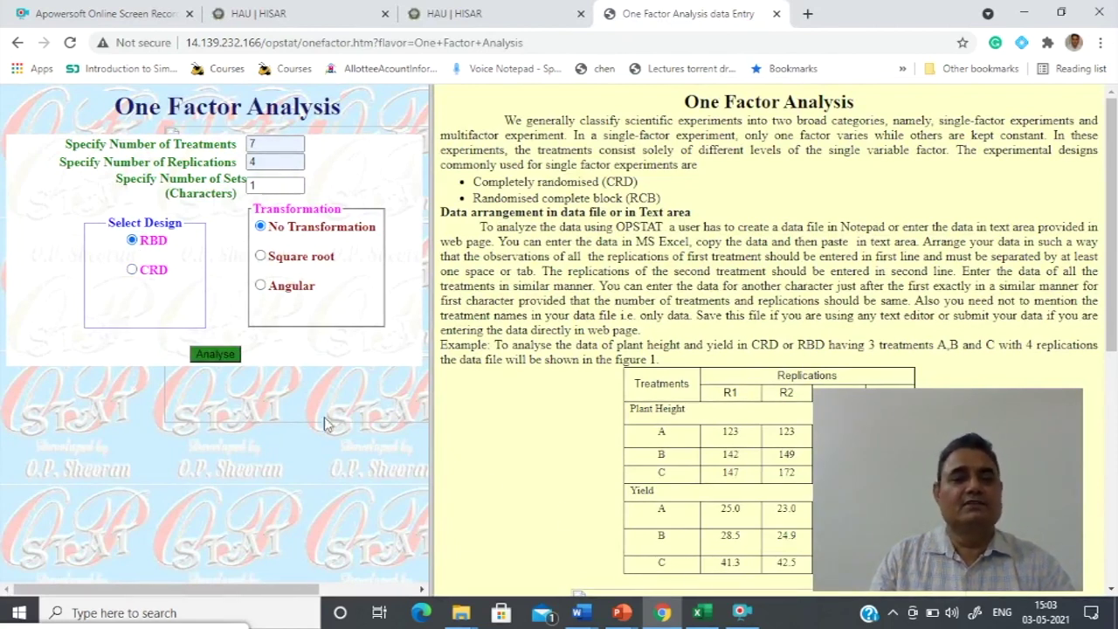
{"action": "left_click", "coordinate": [214, 354]}
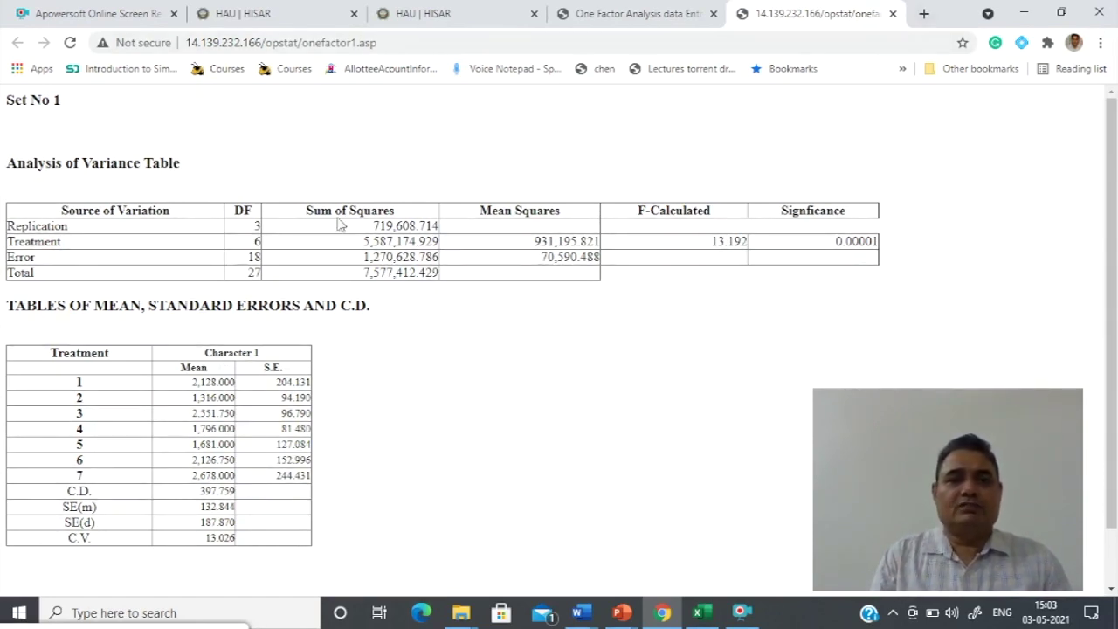
{"action": "left_click", "coordinate": [893, 14]}
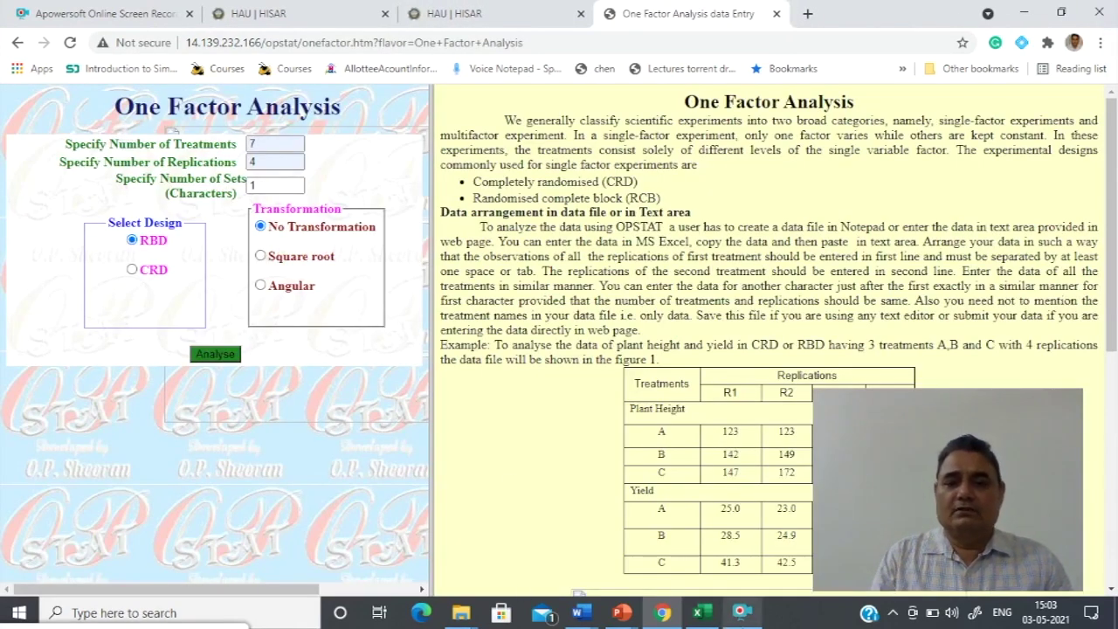
Switch to the Excel workbook and go to the first example on the Two and Three factor experiment sheet.
{"action": "left_click", "coordinate": [698, 613]}
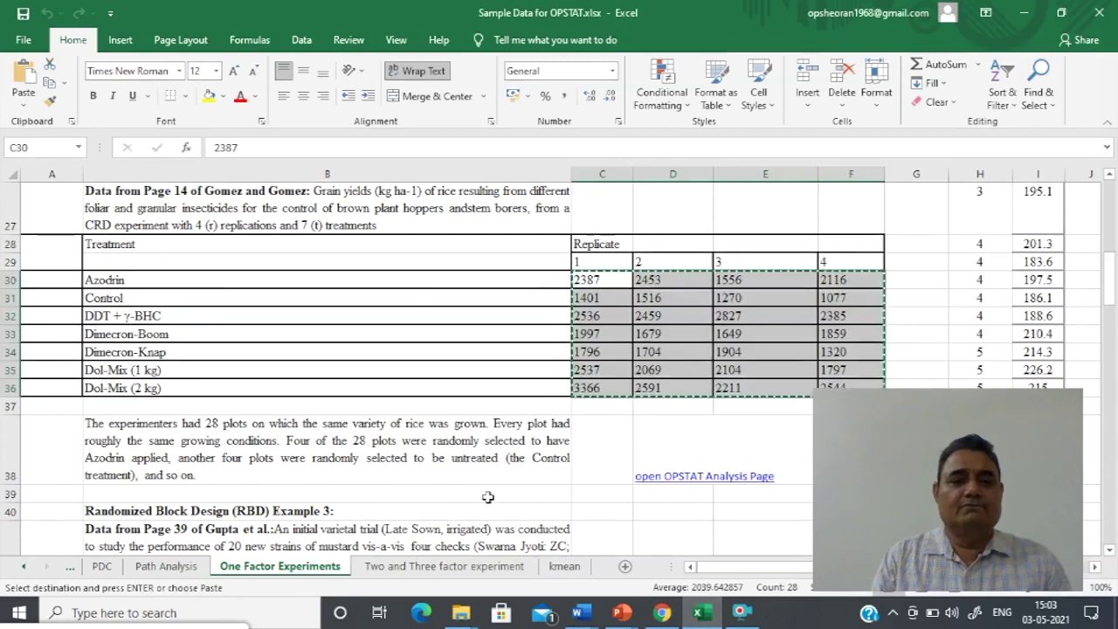
{"action": "scroll", "coordinate": [494, 494], "scroll_direction": "down", "scroll_amount": 4}
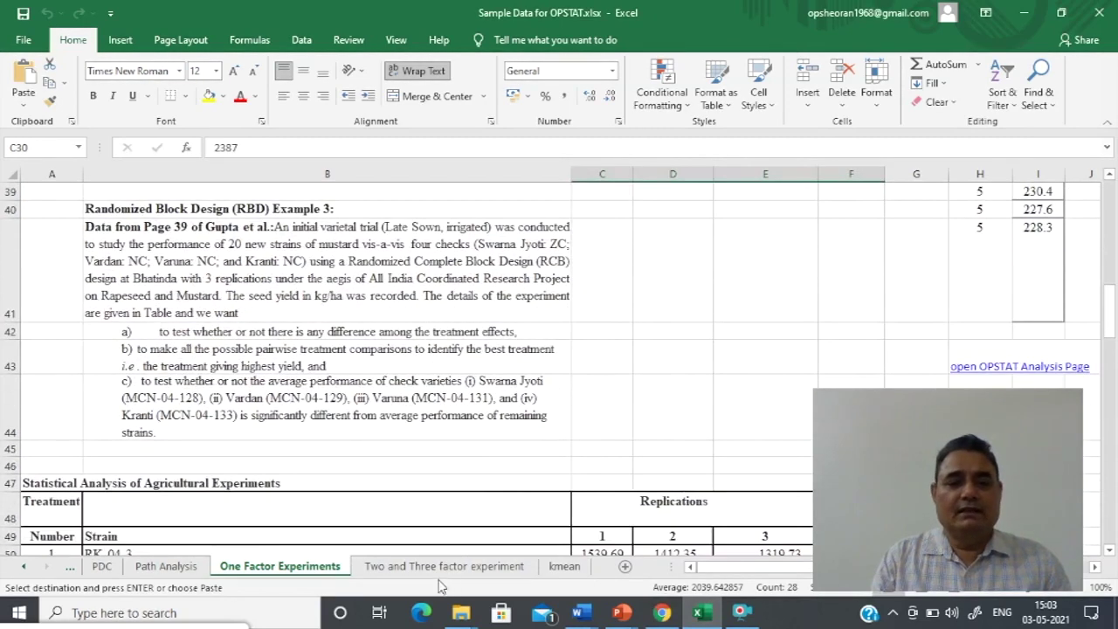
{"action": "left_click", "coordinate": [442, 567]}
{"action": "scroll", "coordinate": [591, 421], "scroll_direction": "up", "scroll_amount": 13}
{"action": "scroll", "coordinate": [591, 428], "scroll_direction": "up", "scroll_amount": 20}
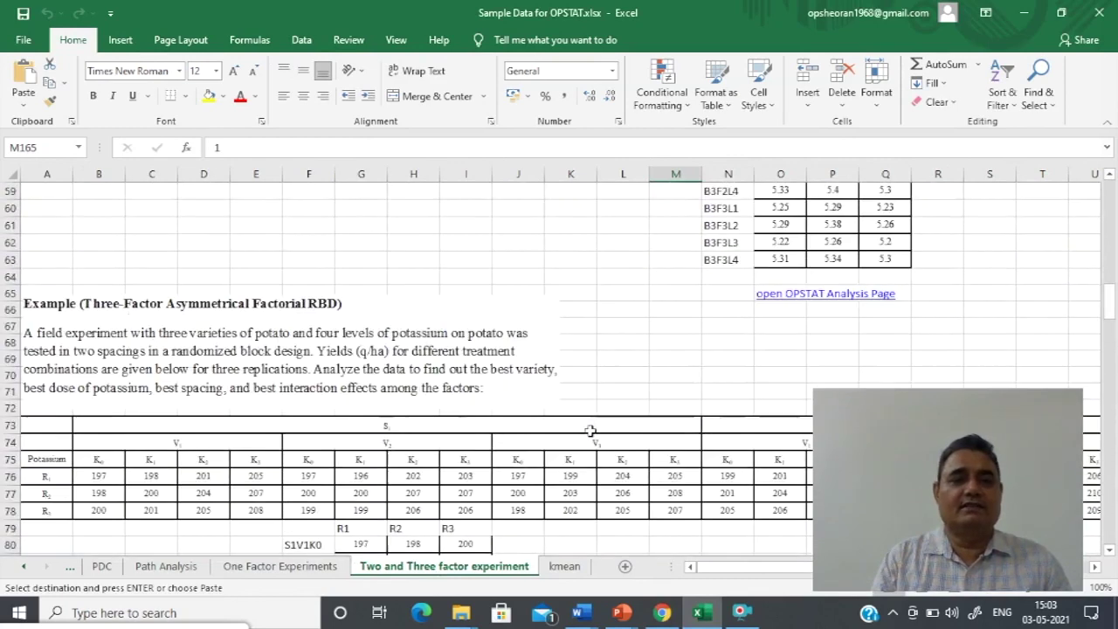
{"action": "scroll", "coordinate": [591, 431], "scroll_direction": "up", "scroll_amount": 20}
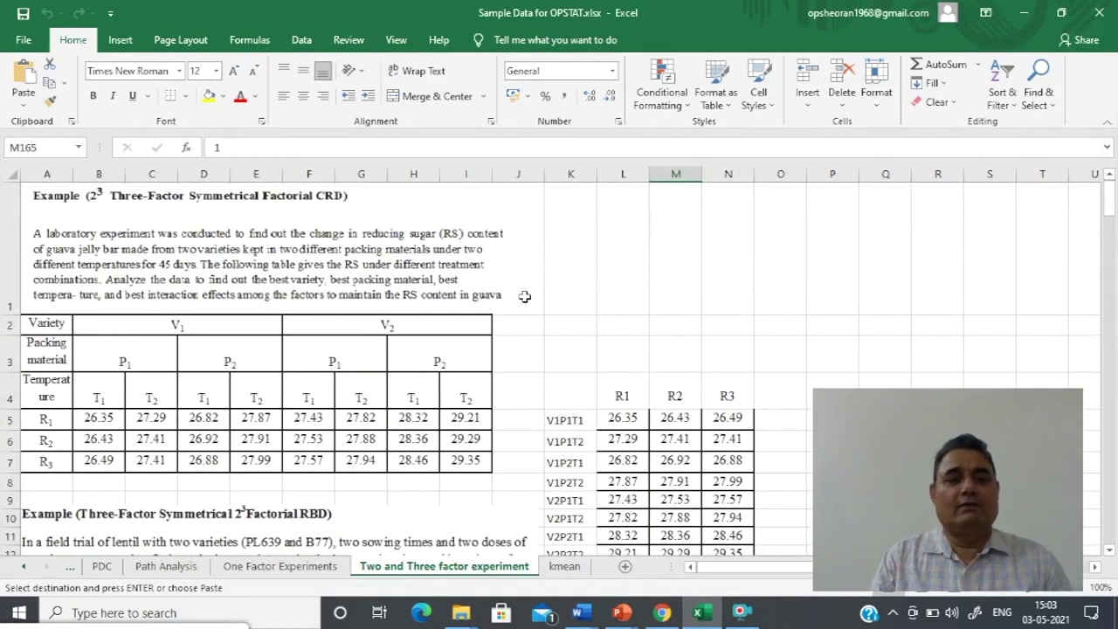
Look through the sheet's example data sets, from the three-factor symmetrical factorial CRD down to the strip-plot rice data.
{"action": "scroll", "coordinate": [628, 306], "scroll_direction": "down", "scroll_amount": 3}
{"action": "scroll", "coordinate": [628, 306], "scroll_direction": "up", "scroll_amount": 3}
{"action": "scroll", "coordinate": [699, 294], "scroll_direction": "down", "scroll_amount": 4}
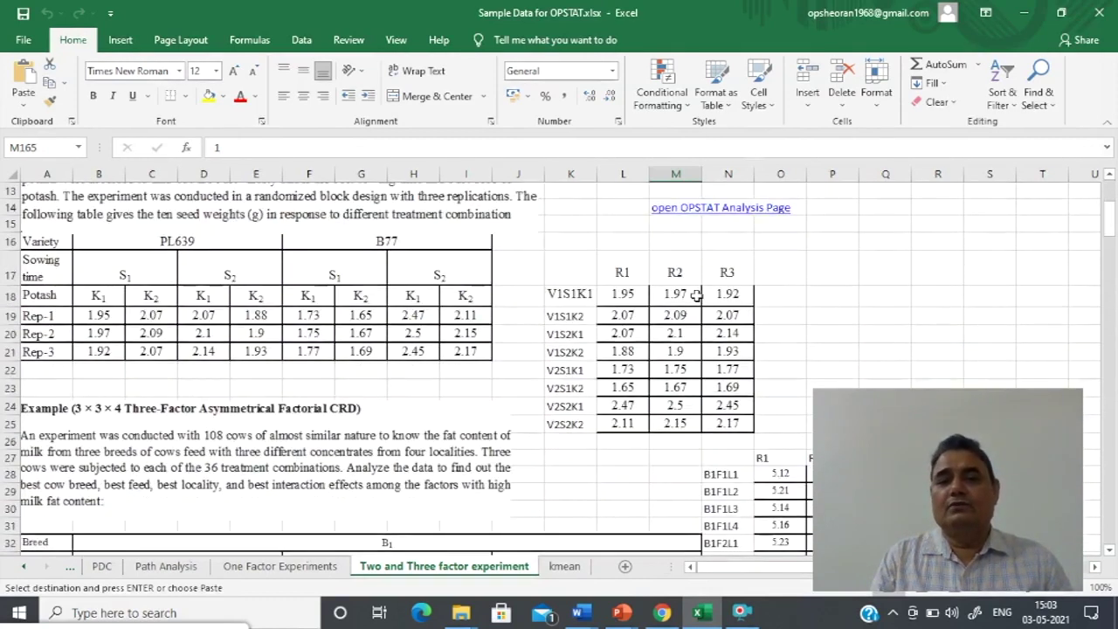
{"action": "scroll", "coordinate": [696, 295], "scroll_direction": "up", "scroll_amount": 4}
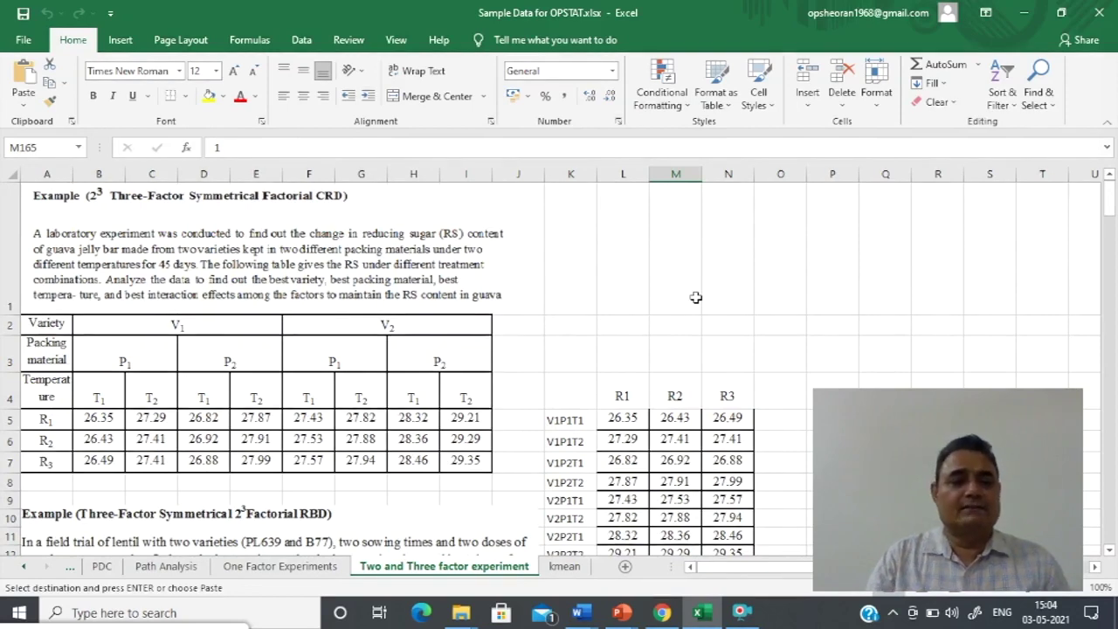
{"action": "scroll", "coordinate": [527, 387], "scroll_direction": "down", "scroll_amount": 3}
{"action": "scroll", "coordinate": [439, 463], "scroll_direction": "down", "scroll_amount": 11}
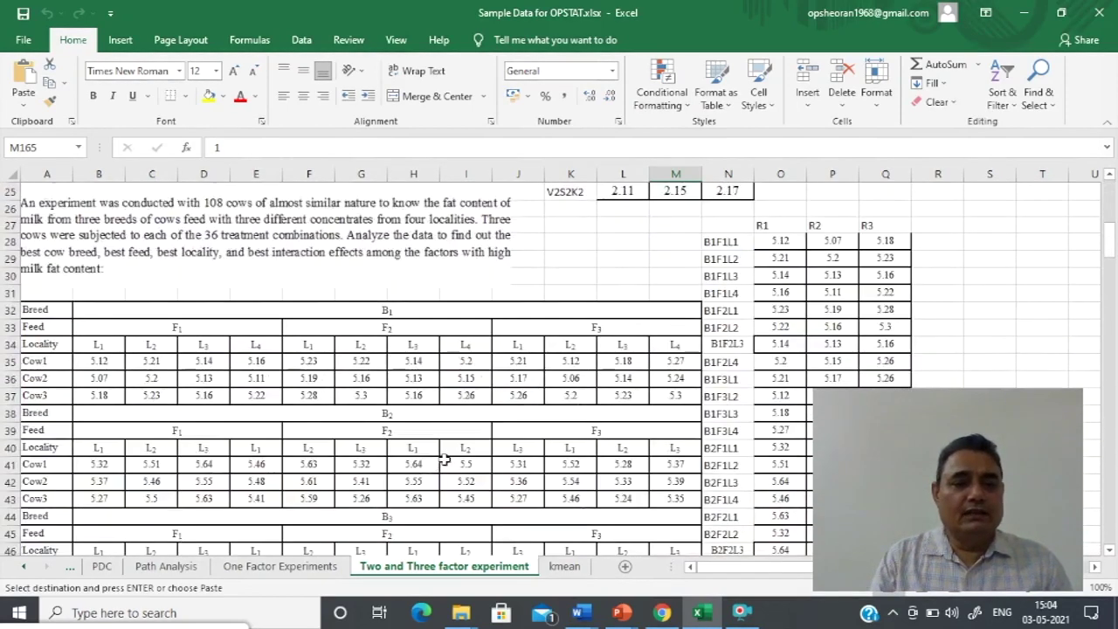
{"action": "scroll", "coordinate": [553, 464], "scroll_direction": "down", "scroll_amount": 4}
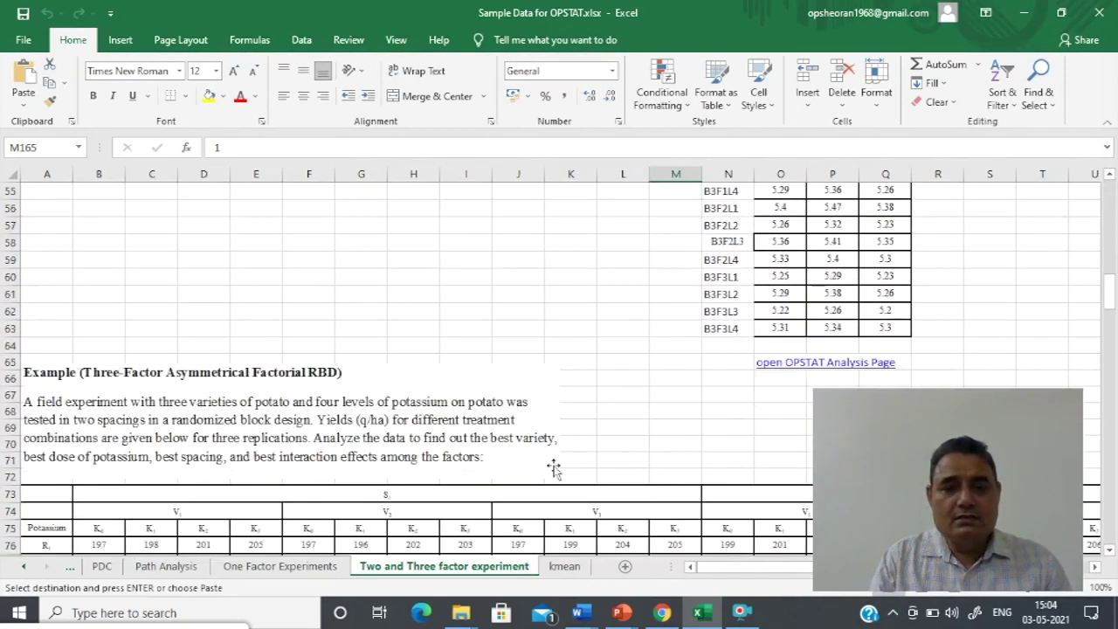
{"action": "scroll", "coordinate": [552, 469], "scroll_direction": "down", "scroll_amount": 13}
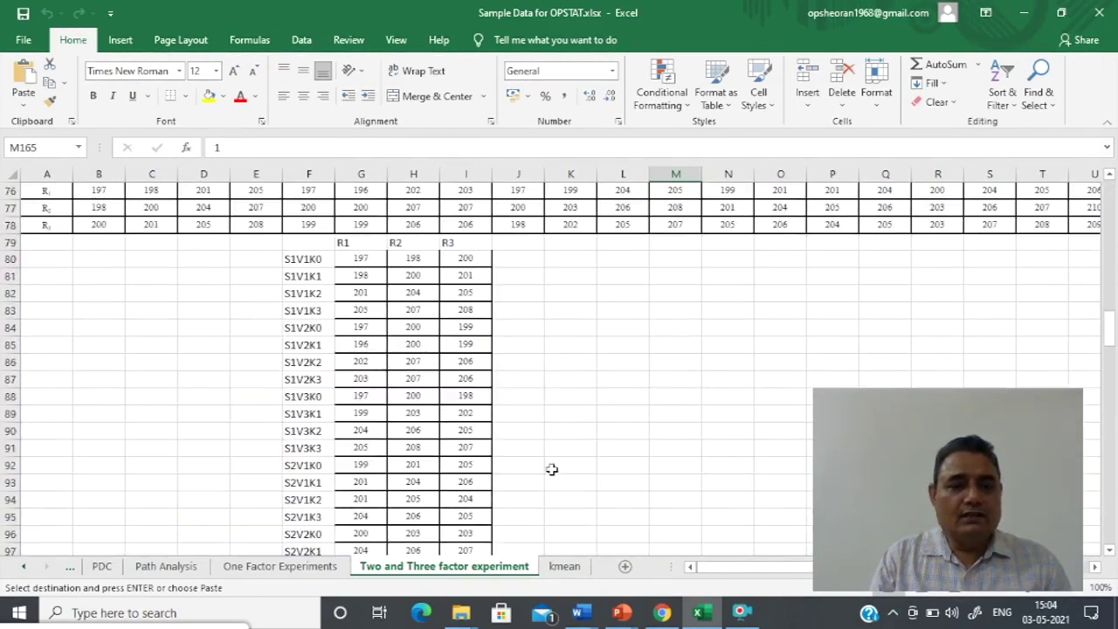
{"action": "scroll", "coordinate": [551, 471], "scroll_direction": "down", "scroll_amount": 17}
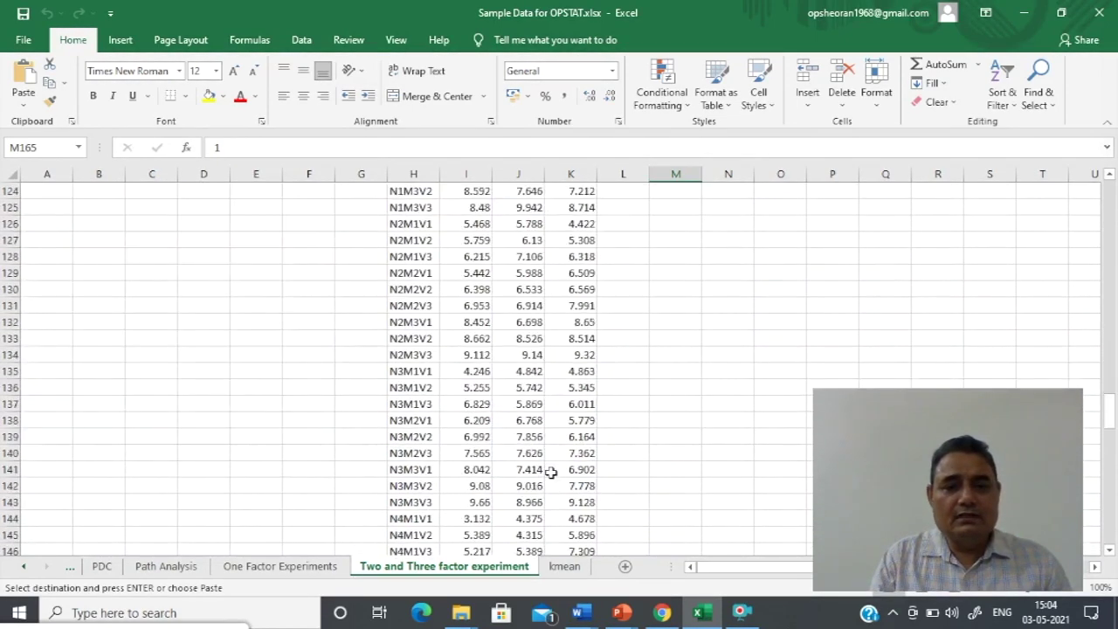
{"action": "scroll", "coordinate": [552, 474], "scroll_direction": "down", "scroll_amount": 5}
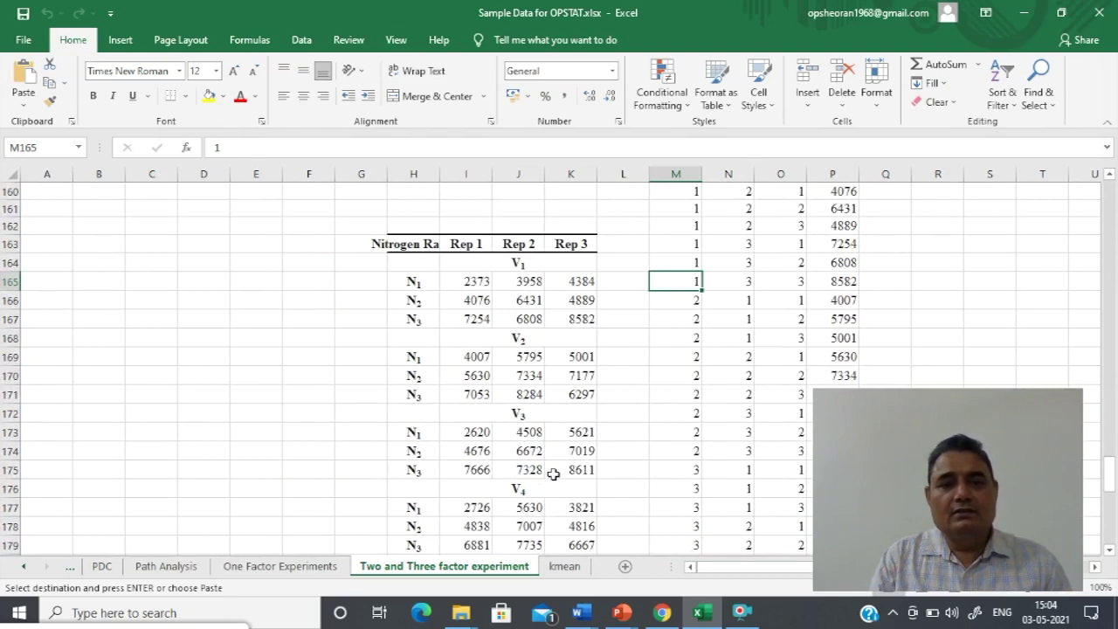
{"action": "scroll", "coordinate": [553, 474], "scroll_direction": "down", "scroll_amount": 4}
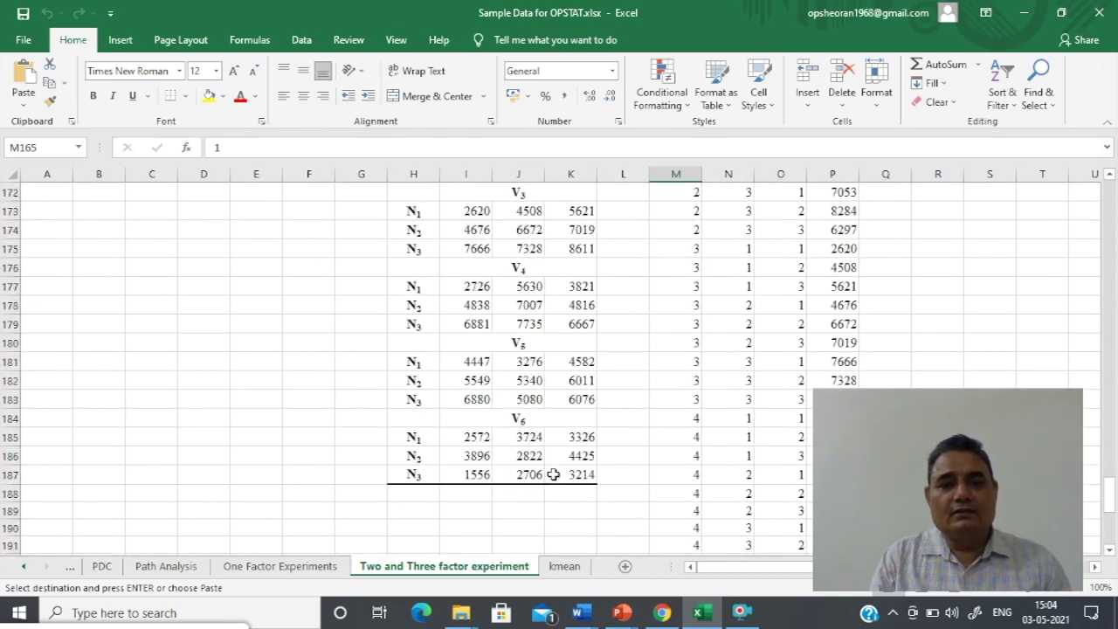
Examine the strip-plot example's grain yield table, arranged by rice variety V1 to V6, nitrogen rate and replication.
{"action": "scroll", "coordinate": [560, 473], "scroll_direction": "up", "scroll_amount": 1}
{"action": "scroll", "coordinate": [560, 474], "scroll_direction": "up", "scroll_amount": 2}
{"action": "scroll", "coordinate": [560, 473], "scroll_direction": "up", "scroll_amount": 3}
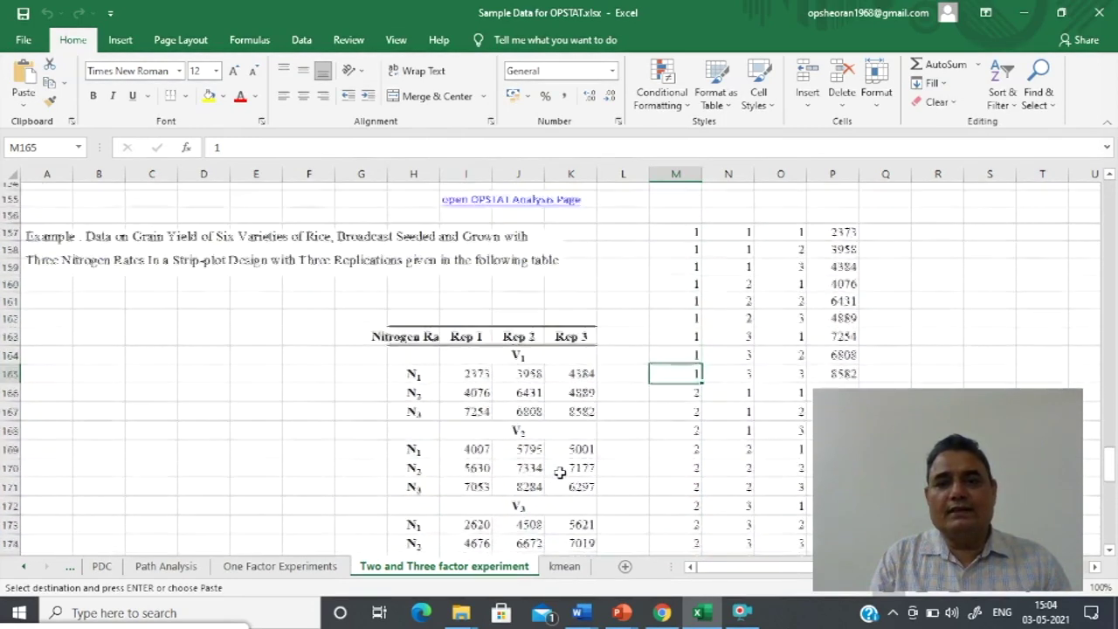
{"action": "scroll", "coordinate": [560, 472], "scroll_direction": "down", "scroll_amount": 3}
{"action": "scroll", "coordinate": [560, 472], "scroll_direction": "up", "scroll_amount": 1}
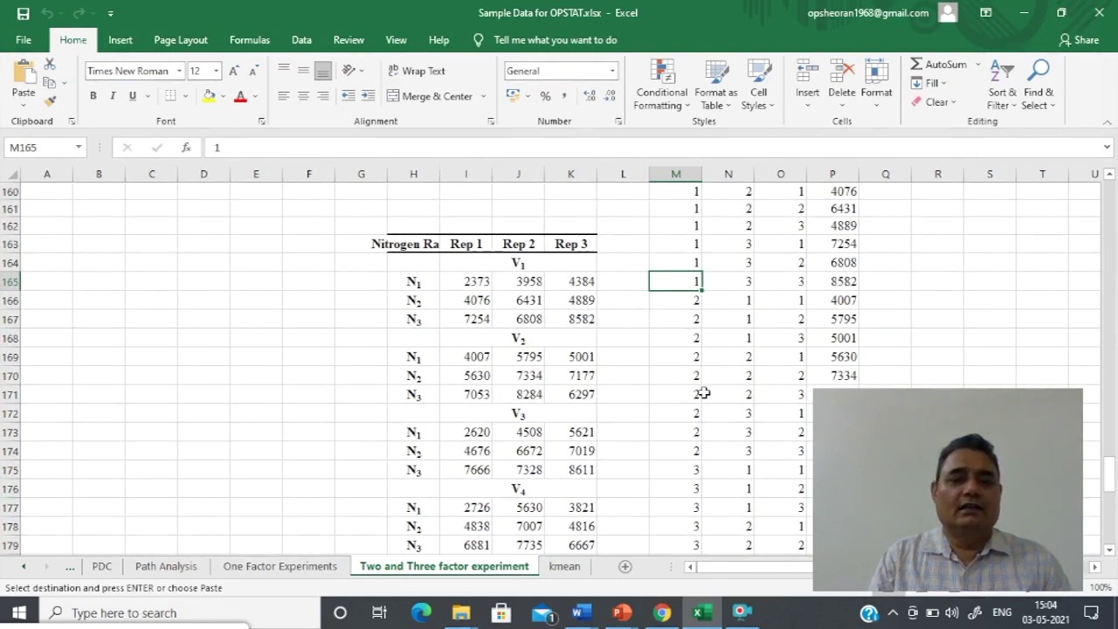
{"action": "scroll", "coordinate": [699, 391], "scroll_direction": "down", "scroll_amount": 4}
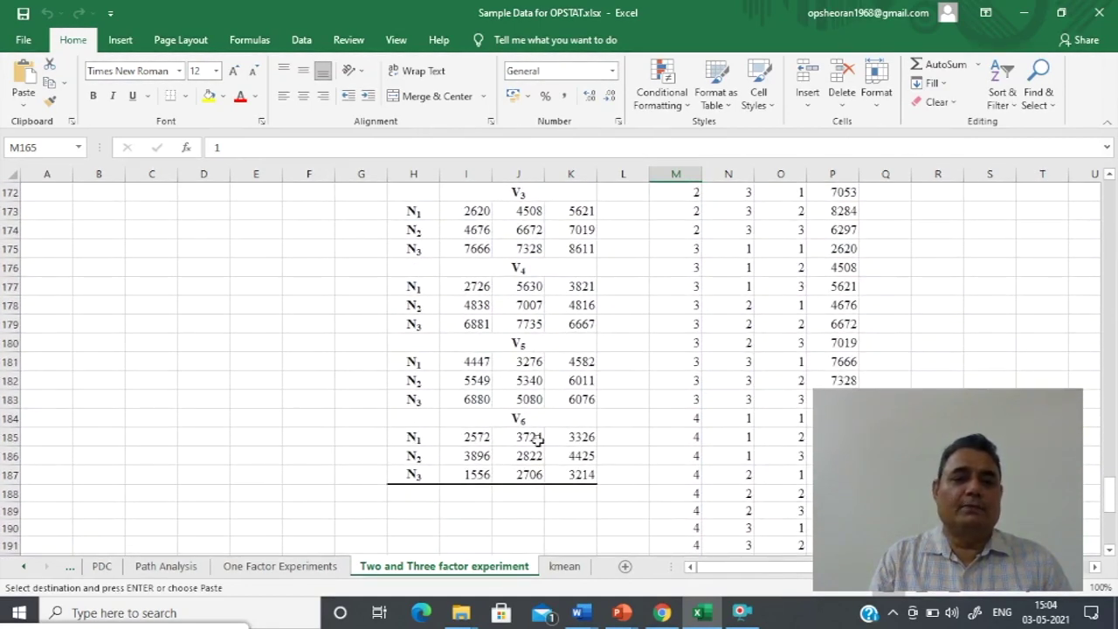
{"action": "scroll", "coordinate": [547, 452], "scroll_direction": "up", "scroll_amount": 3}
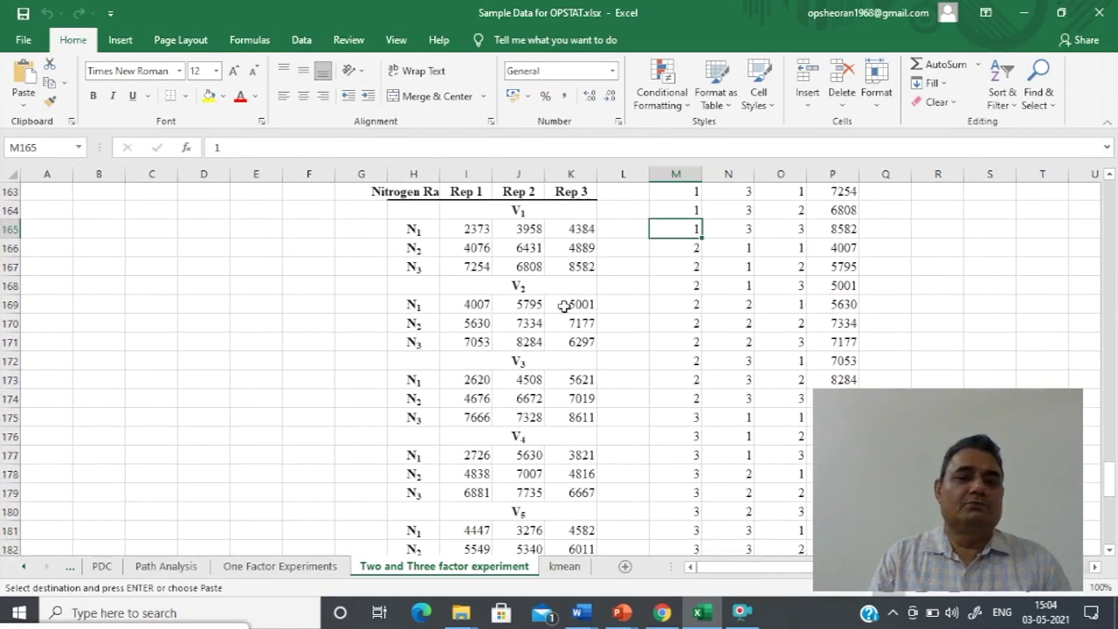
{"action": "scroll", "coordinate": [529, 432], "scroll_direction": "down", "scroll_amount": 2}
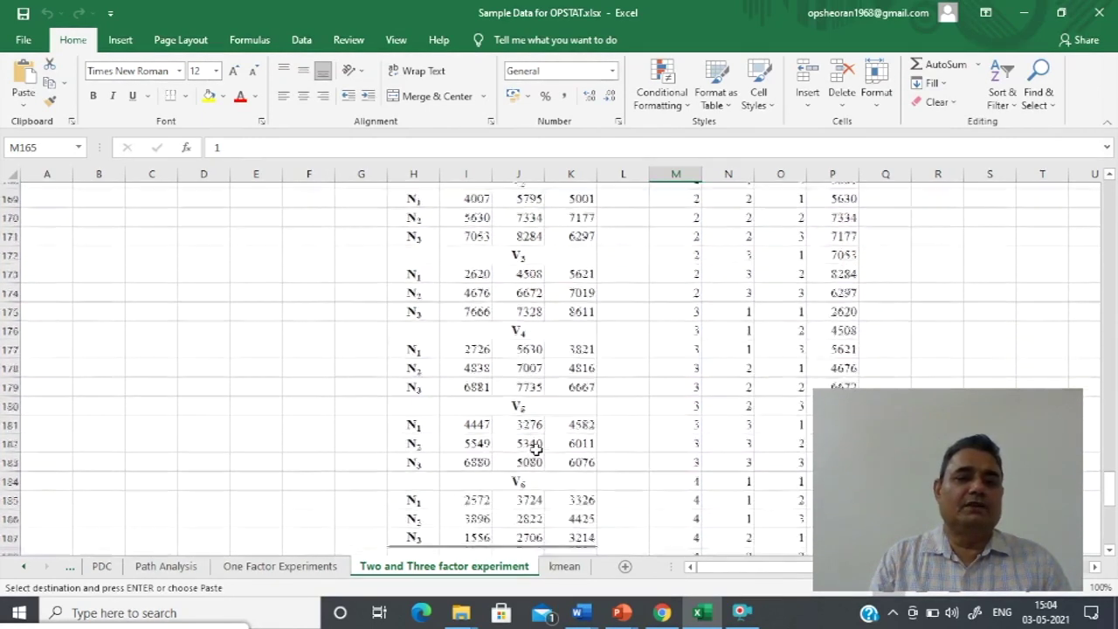
{"action": "scroll", "coordinate": [526, 475], "scroll_direction": "up", "scroll_amount": 2}
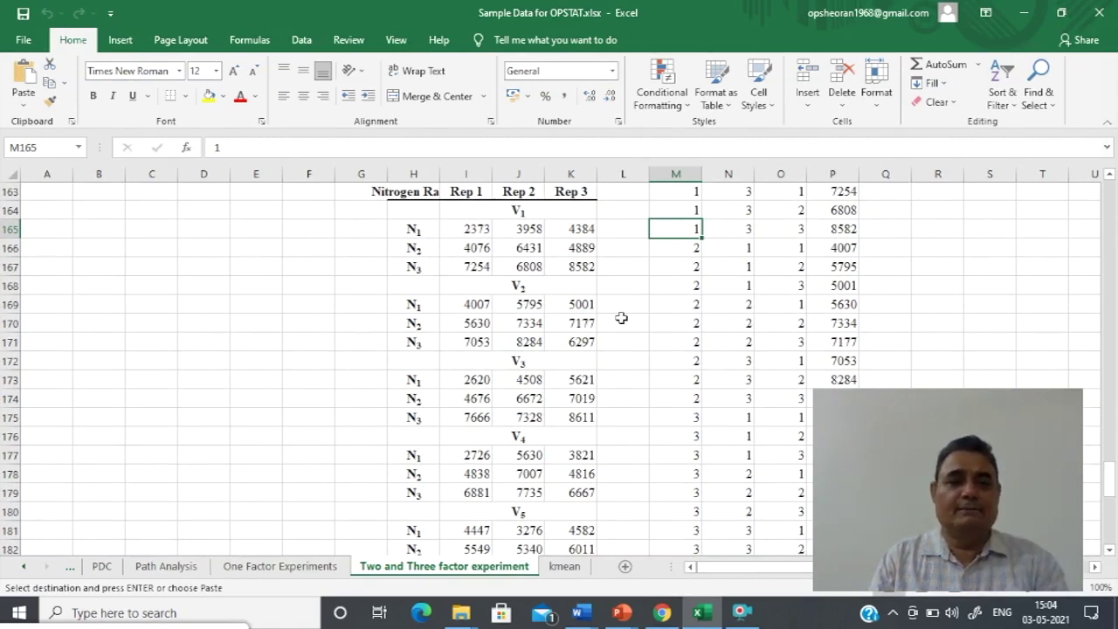
Examine the first row of the strip-plot example's coded data in M157:P157, comparing variety, nitrogen, replication and yield with the table.
{"action": "scroll", "coordinate": [621, 318], "scroll_direction": "up", "scroll_amount": 3}
{"action": "left_click", "coordinate": [689, 242]}
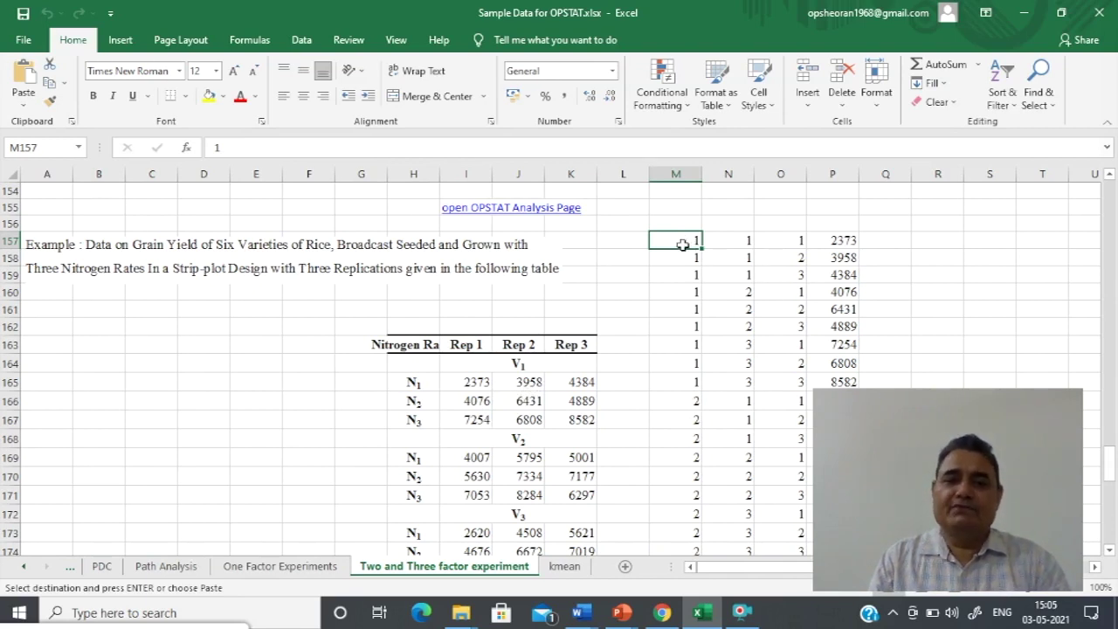
{"action": "left_click", "coordinate": [736, 238]}
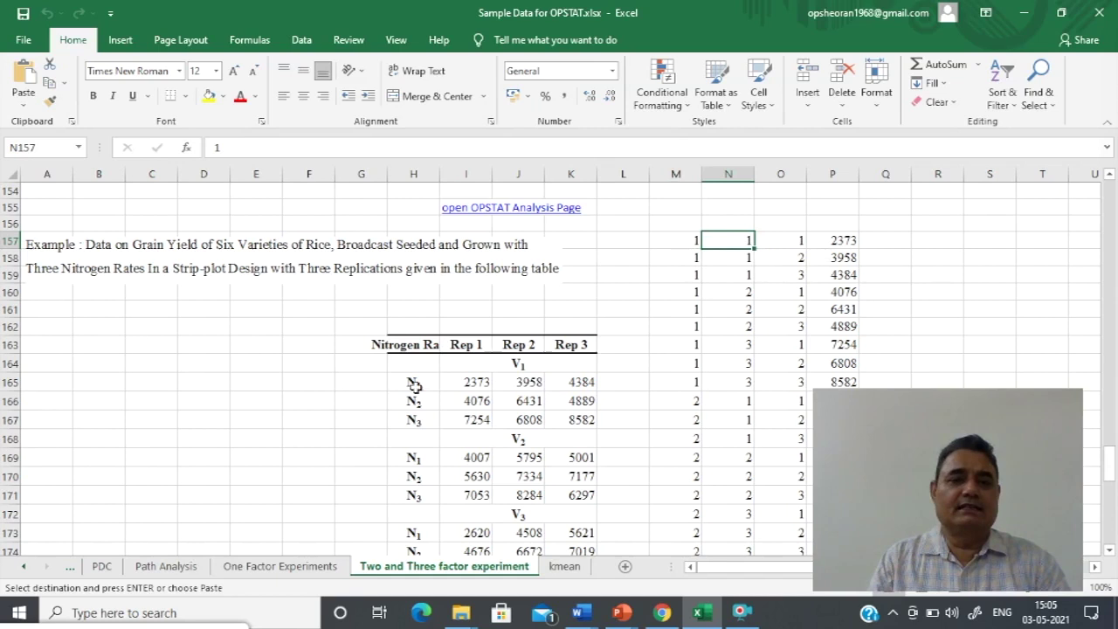
{"action": "left_click", "coordinate": [799, 242]}
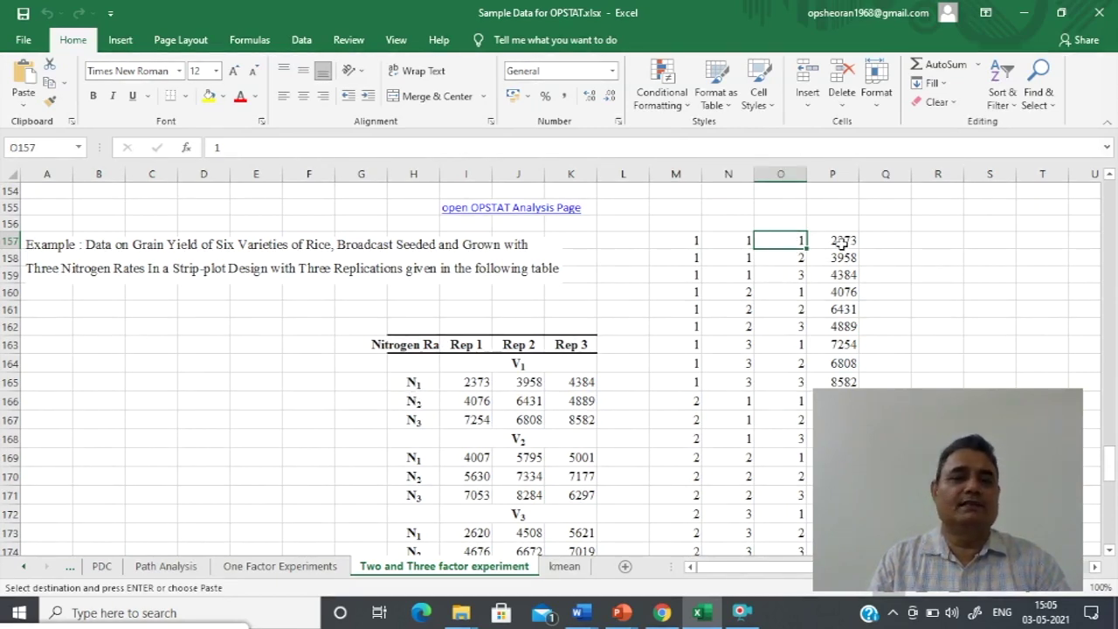
{"action": "left_click", "coordinate": [841, 242]}
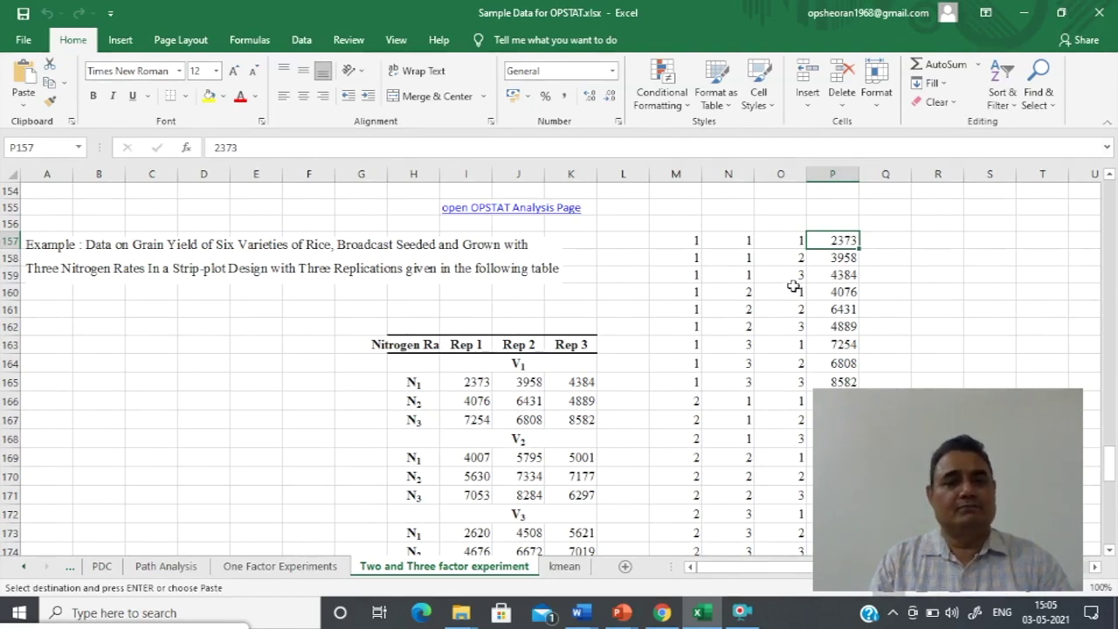
{"action": "scroll", "coordinate": [847, 267], "scroll_direction": "down", "scroll_amount": 1}
{"action": "scroll", "coordinate": [964, 242], "scroll_direction": "up", "scroll_amount": 1}
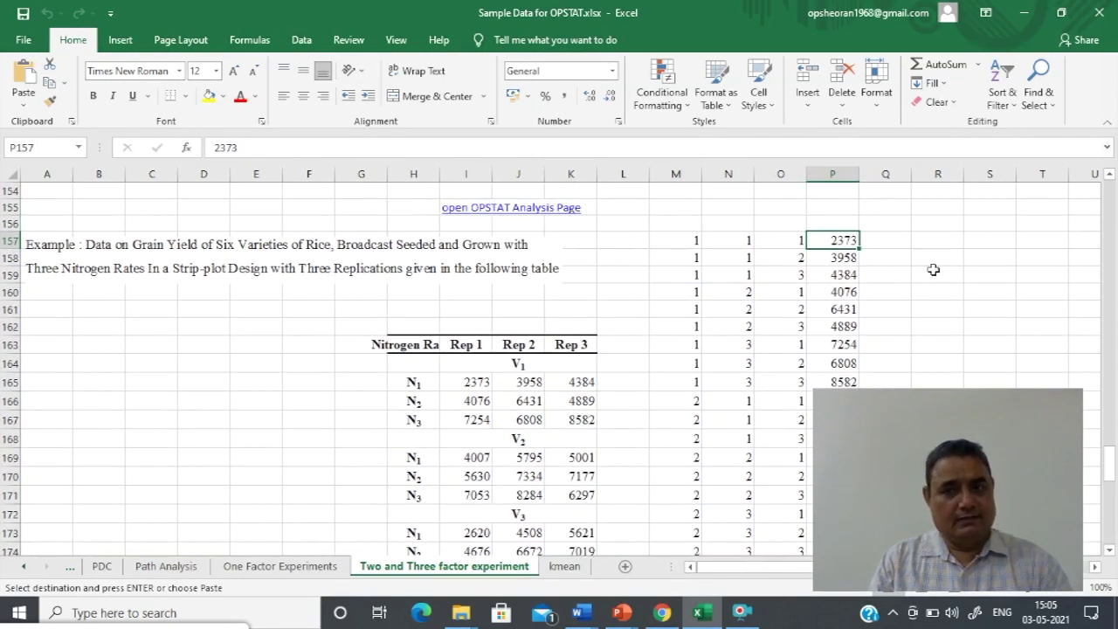
{"action": "scroll", "coordinate": [939, 272], "scroll_direction": "down", "scroll_amount": 1}
{"action": "scroll", "coordinate": [935, 274], "scroll_direction": "up", "scroll_amount": 1}
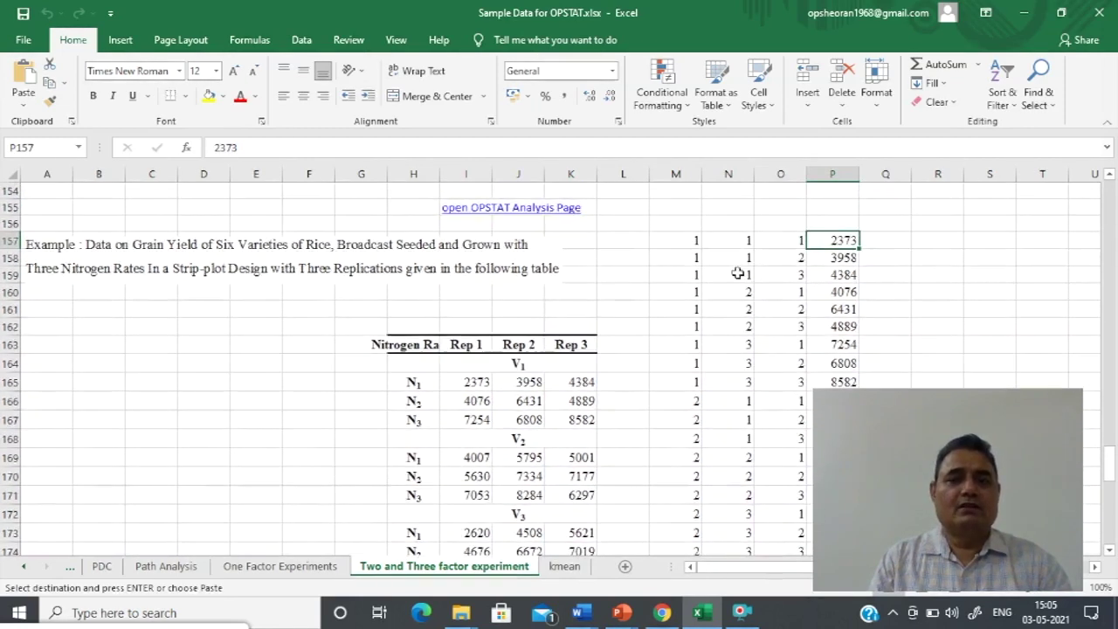
Check how the factor and replication codes in columns M to O progress over rows 157 to 159.
{"action": "left_click", "coordinate": [695, 240]}
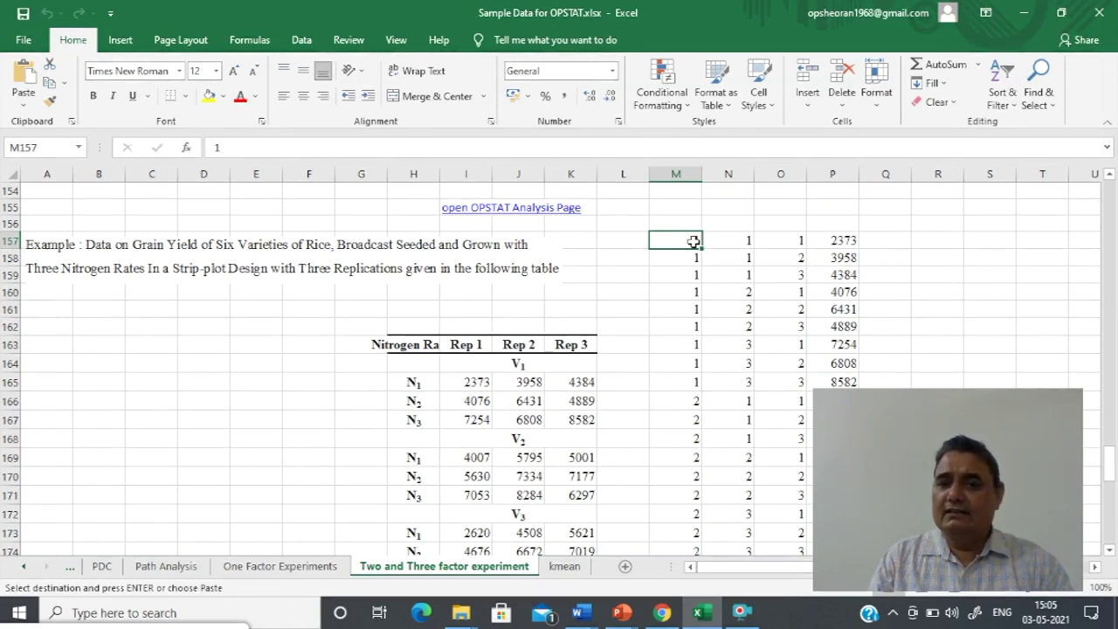
{"action": "left_click", "coordinate": [729, 240]}
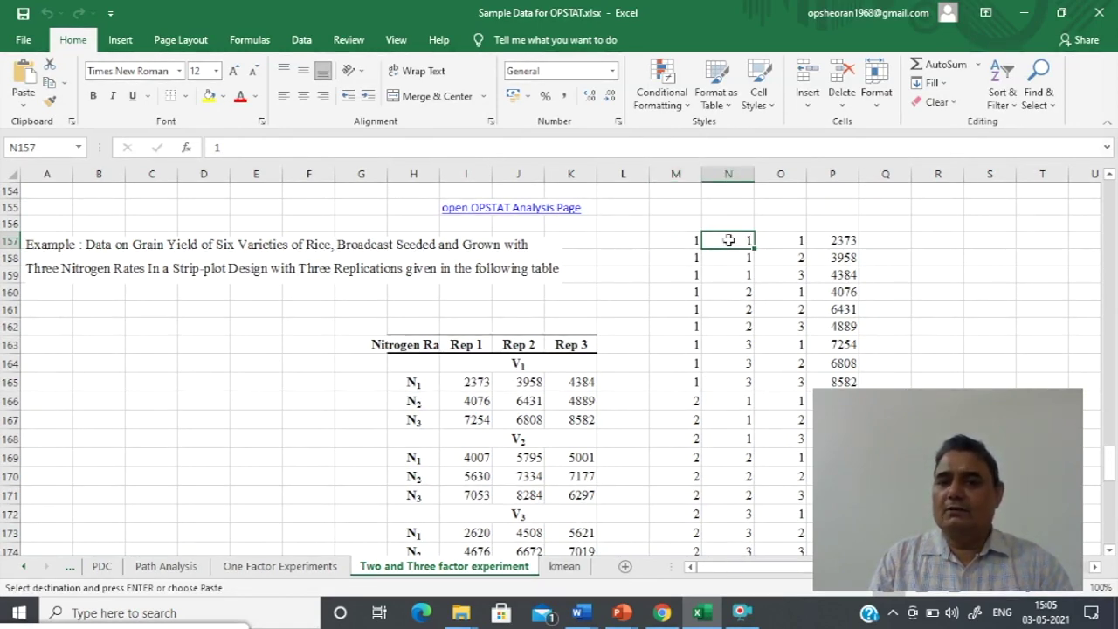
{"action": "left_click", "coordinate": [788, 240]}
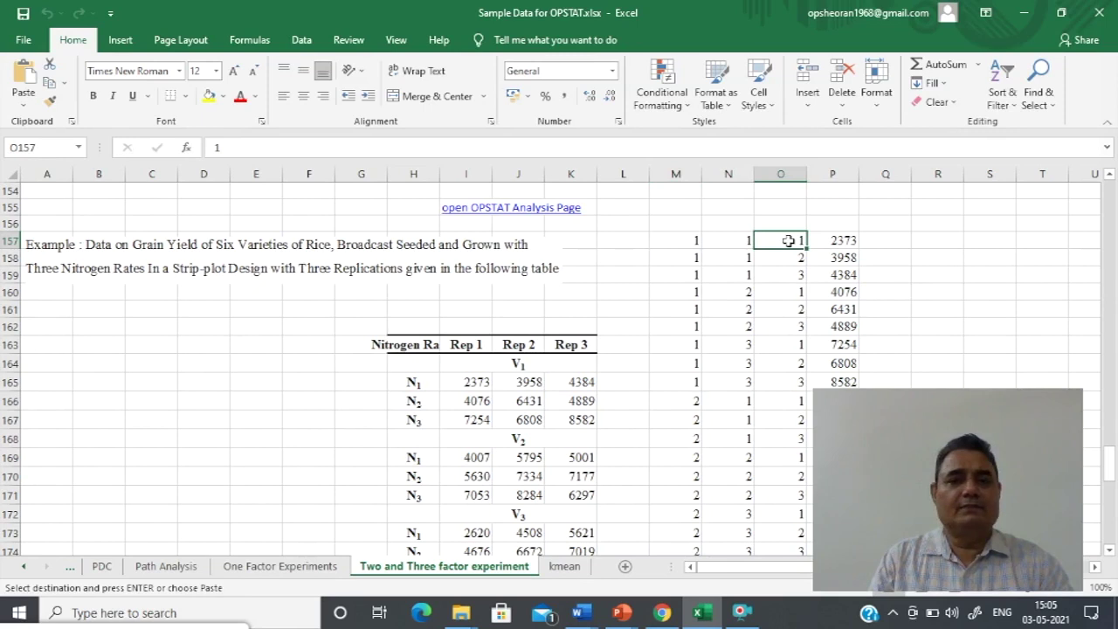
{"action": "left_click", "coordinate": [689, 257]}
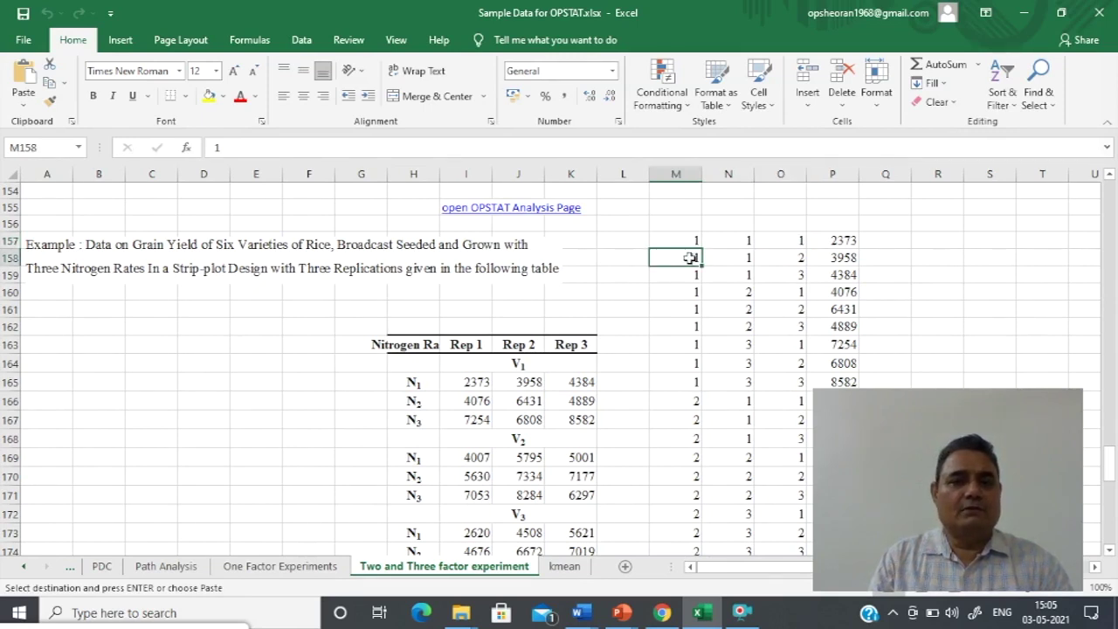
{"action": "left_click", "coordinate": [740, 260]}
{"action": "left_click", "coordinate": [787, 258]}
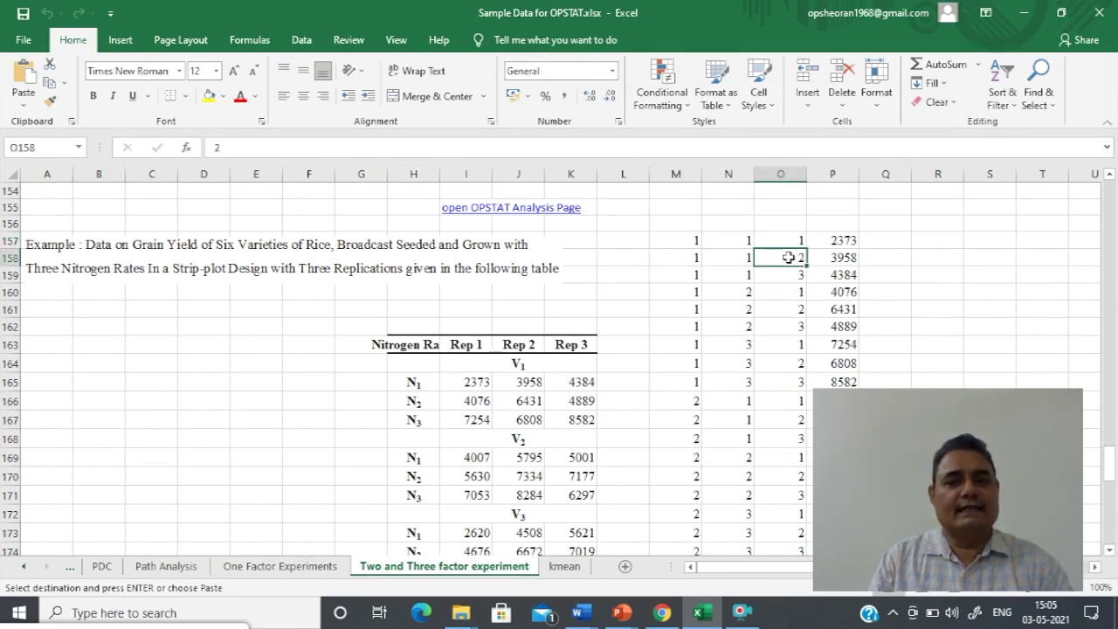
{"action": "left_click", "coordinate": [695, 274]}
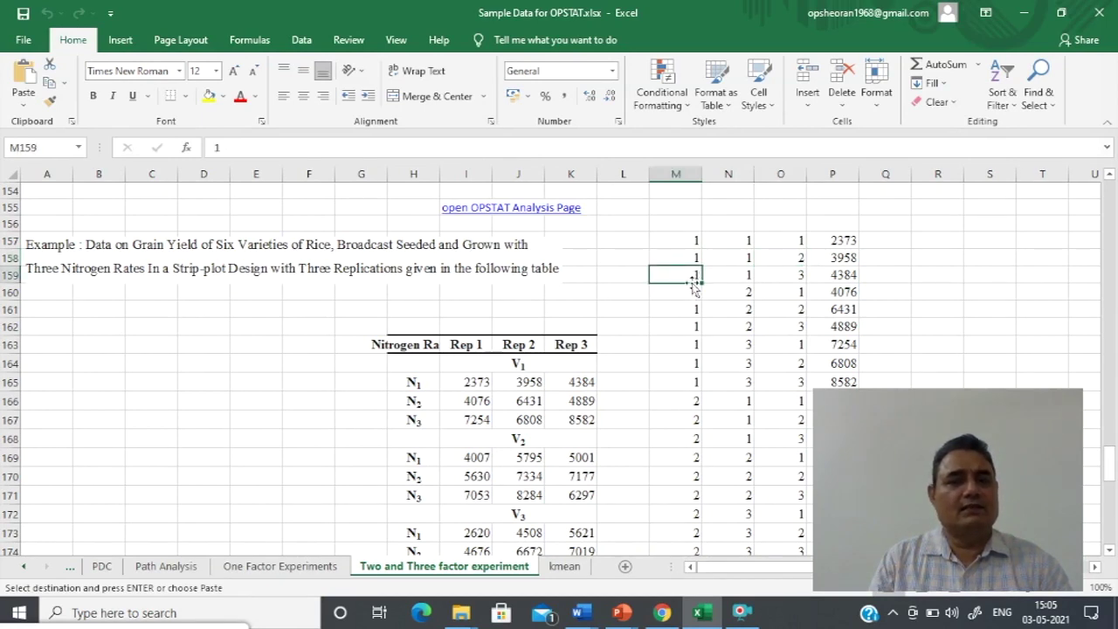
{"action": "left_click", "coordinate": [740, 277]}
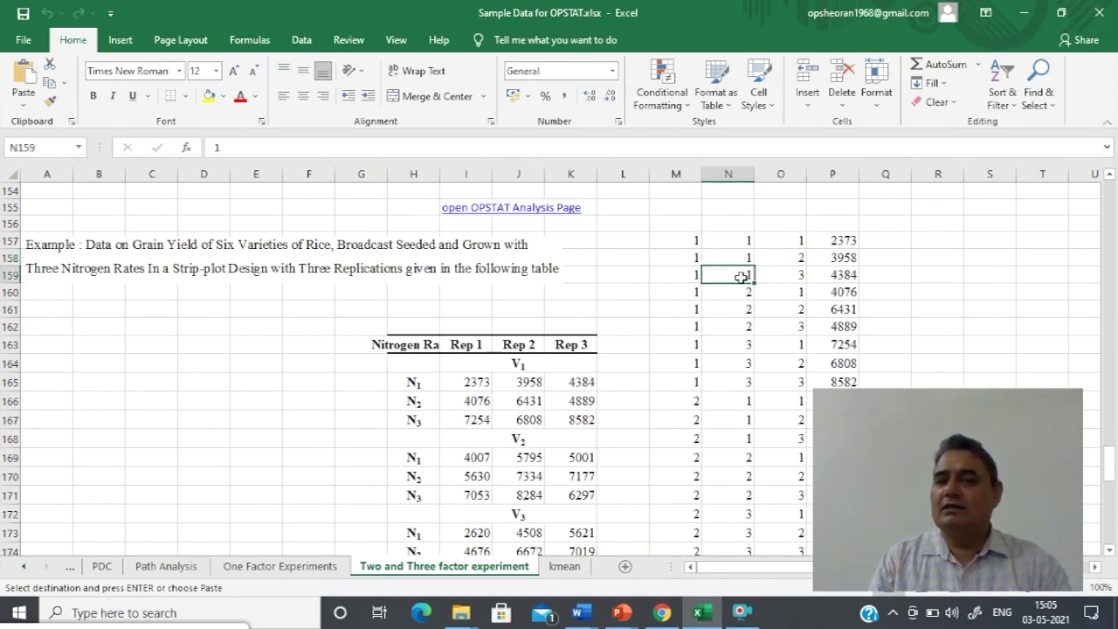
{"action": "left_click", "coordinate": [790, 277]}
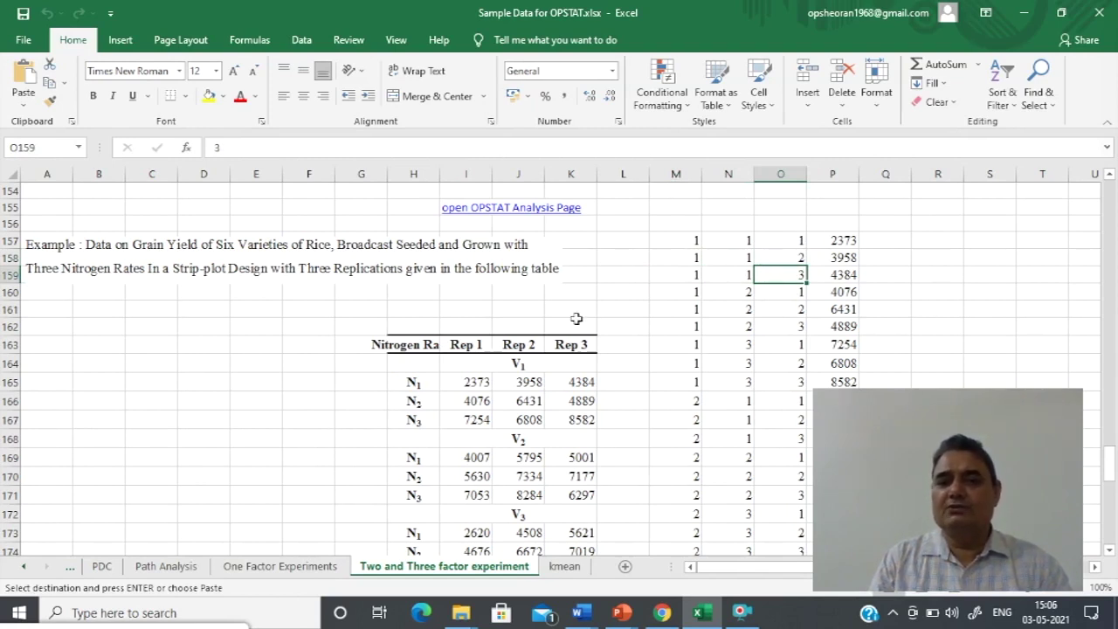
Copy the strip-plot example's complete coded data set in M157:P210.
{"action": "left_click_drag", "start_coordinate": [693, 241], "coordinate": [804, 511]}
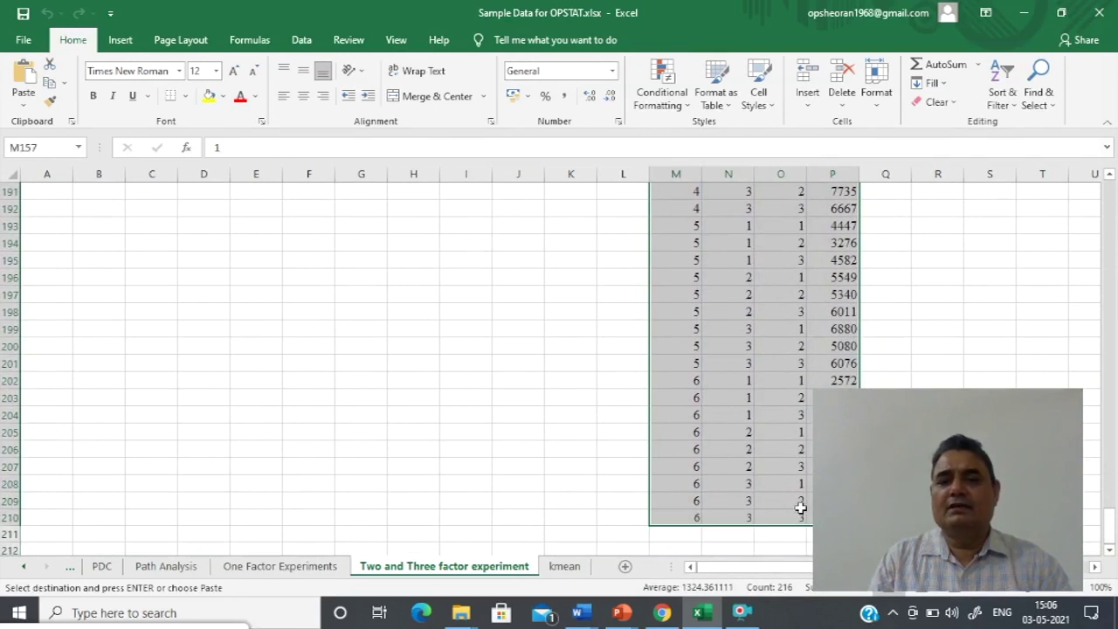
{"action": "right_click", "coordinate": [709, 337]}
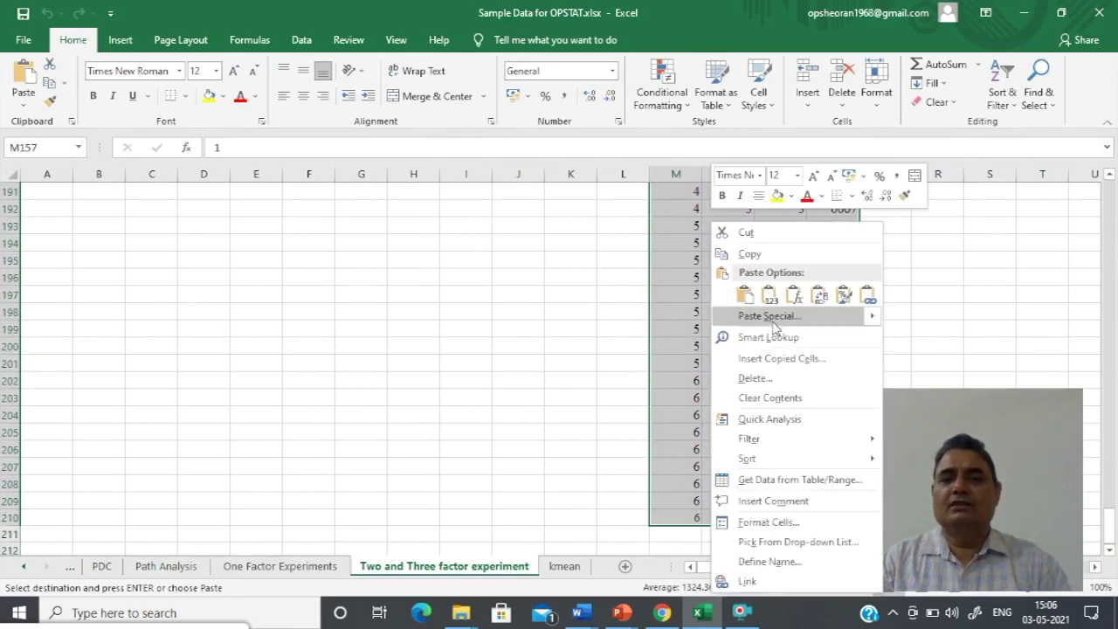
{"action": "left_click", "coordinate": [759, 255]}
{"action": "scroll", "coordinate": [760, 253], "scroll_direction": "up", "scroll_amount": 15}
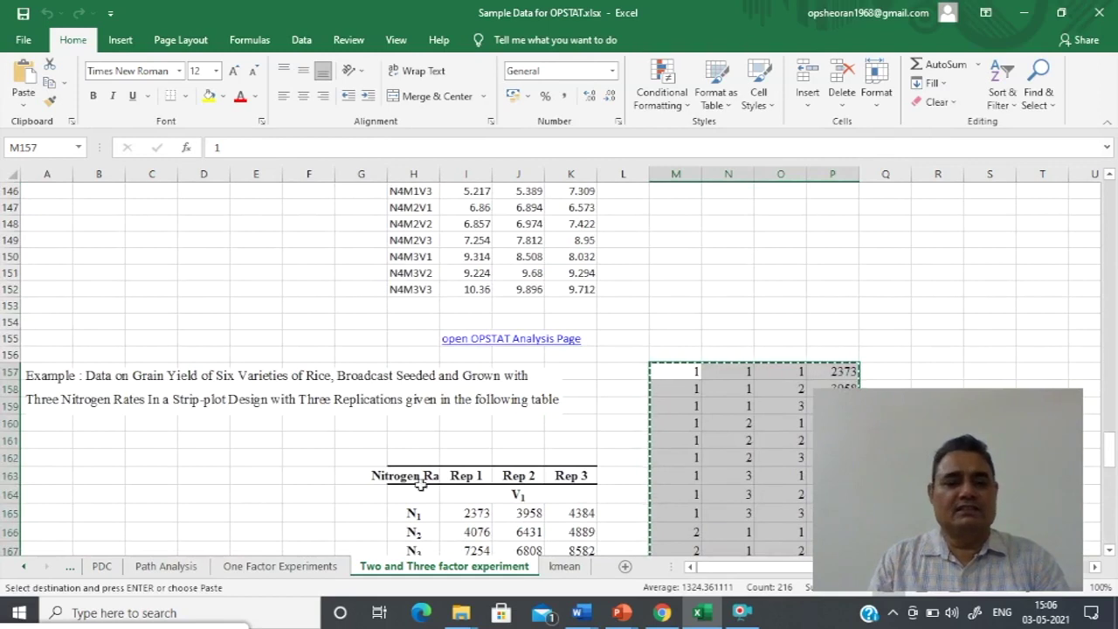
Switch to OPSTAT in Chrome, open the Two Factors Analysis page and paste the copied rice data into its data entry area.
{"action": "left_click", "coordinate": [661, 614]}
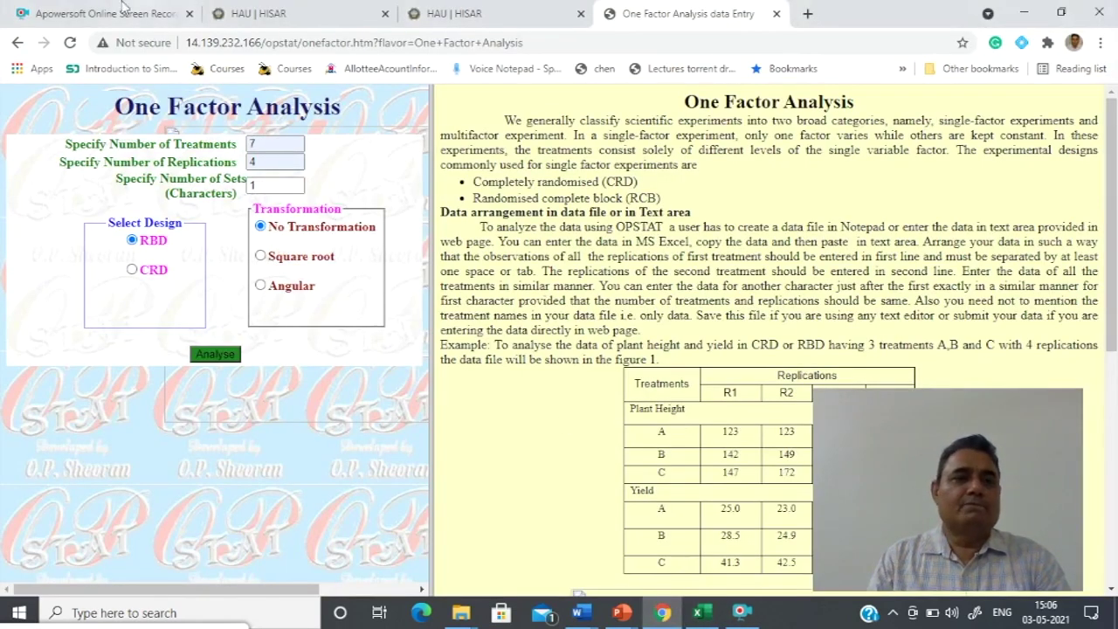
{"action": "left_click", "coordinate": [16, 43]}
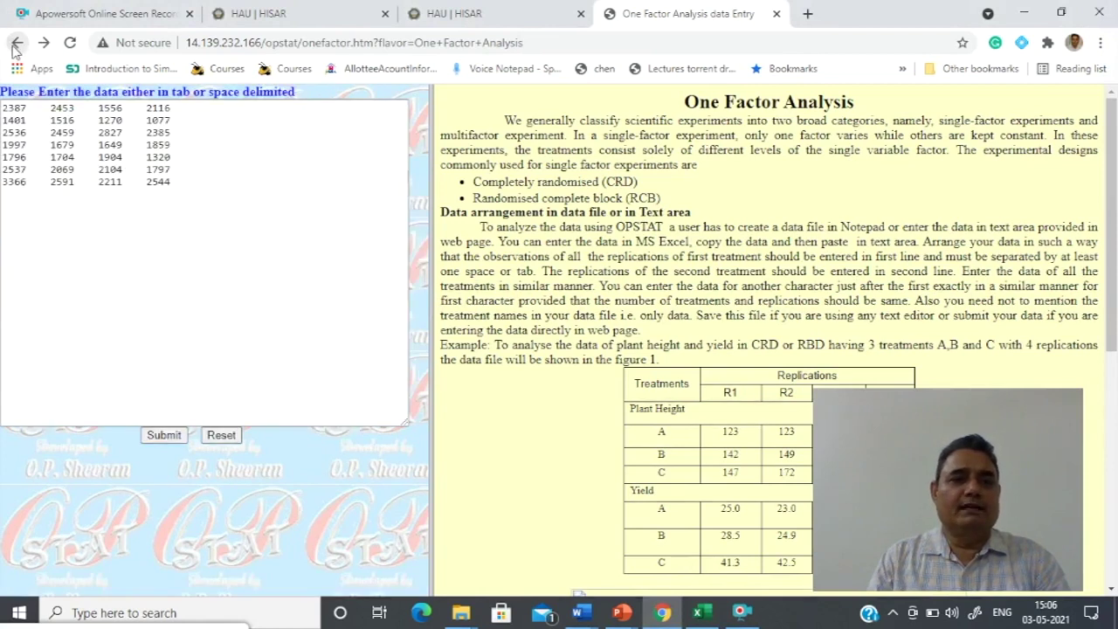
{"action": "left_click", "coordinate": [16, 43]}
{"action": "left_click", "coordinate": [656, 225]}
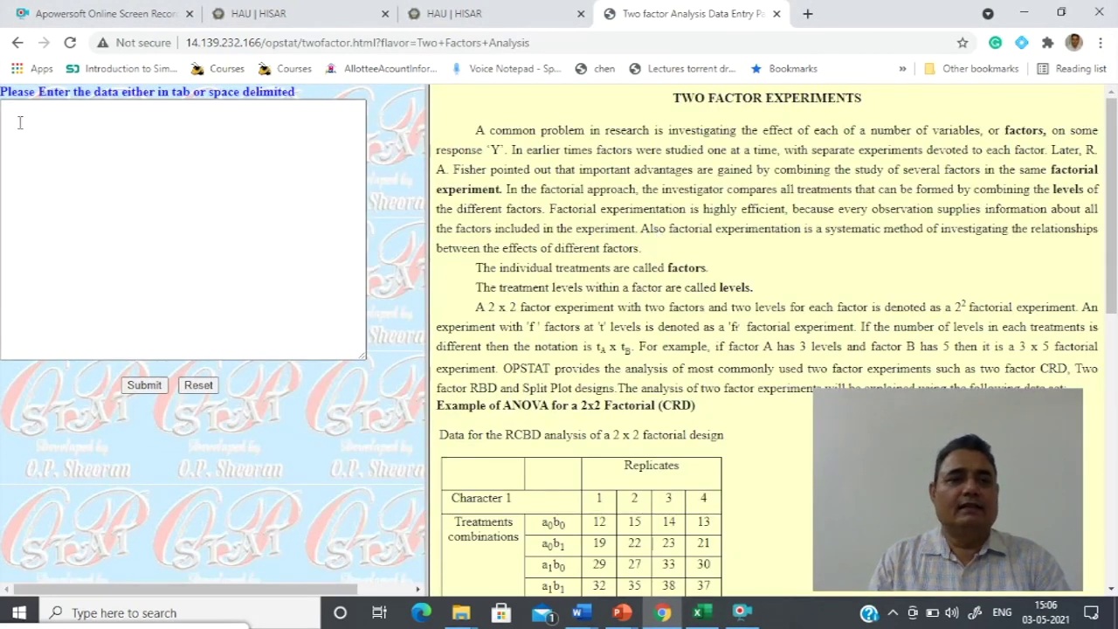
{"action": "left_click", "coordinate": [19, 122]}
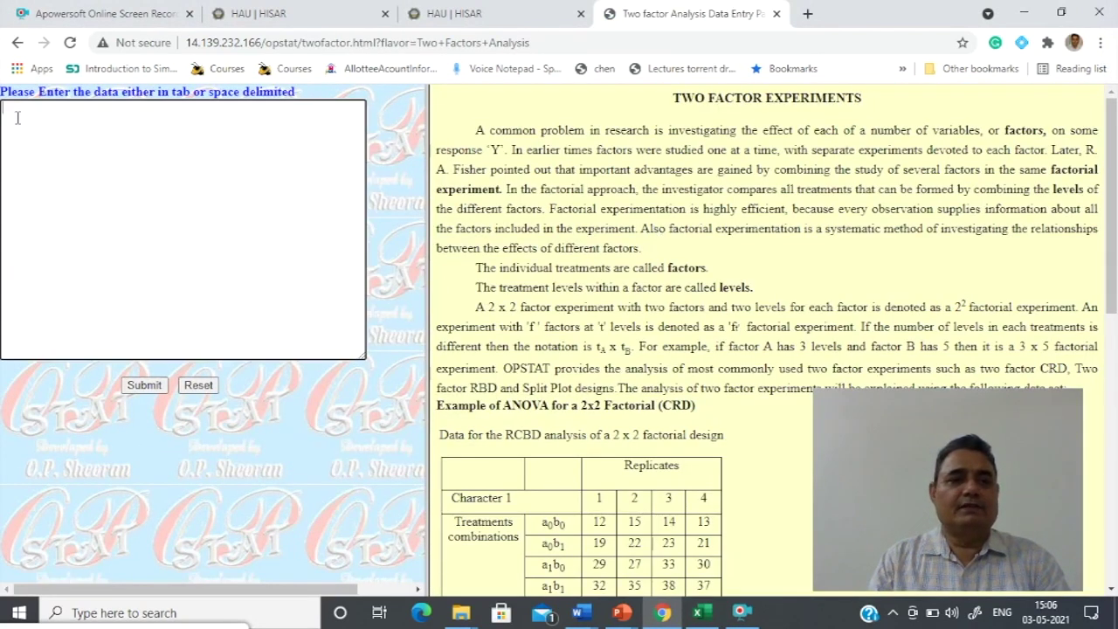
{"action": "right_click", "coordinate": [19, 122]}
{"action": "left_click", "coordinate": [73, 249]}
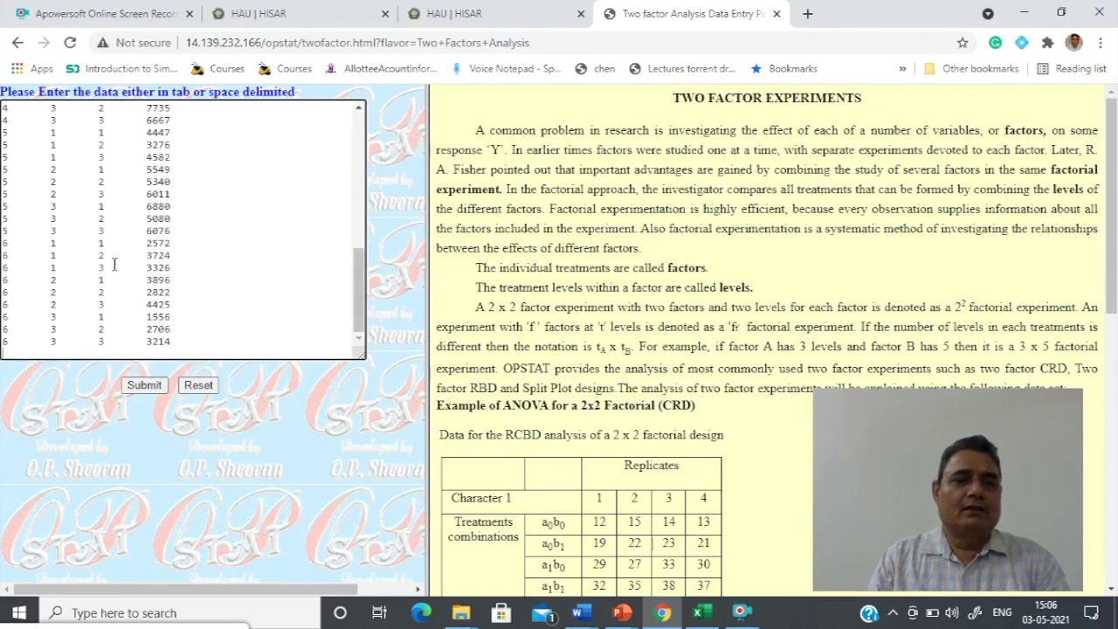
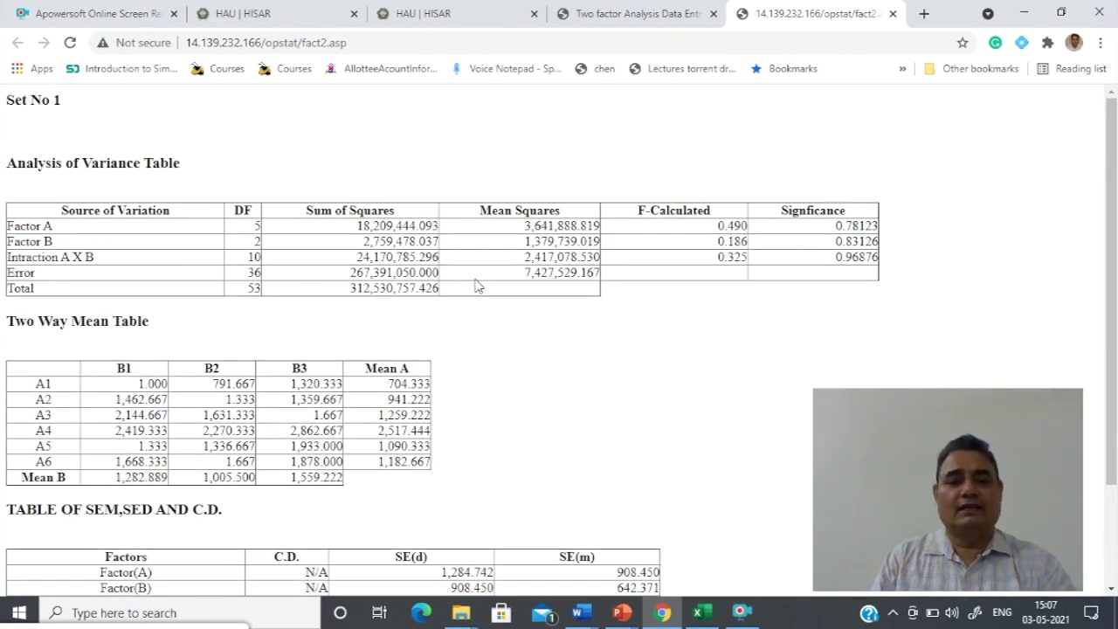
Review the two-factor CRD results, from the analysis of variance to the SEM, SED and C.D. table, and close them.
{"action": "scroll", "coordinate": [477, 285], "scroll_direction": "down", "scroll_amount": 1}
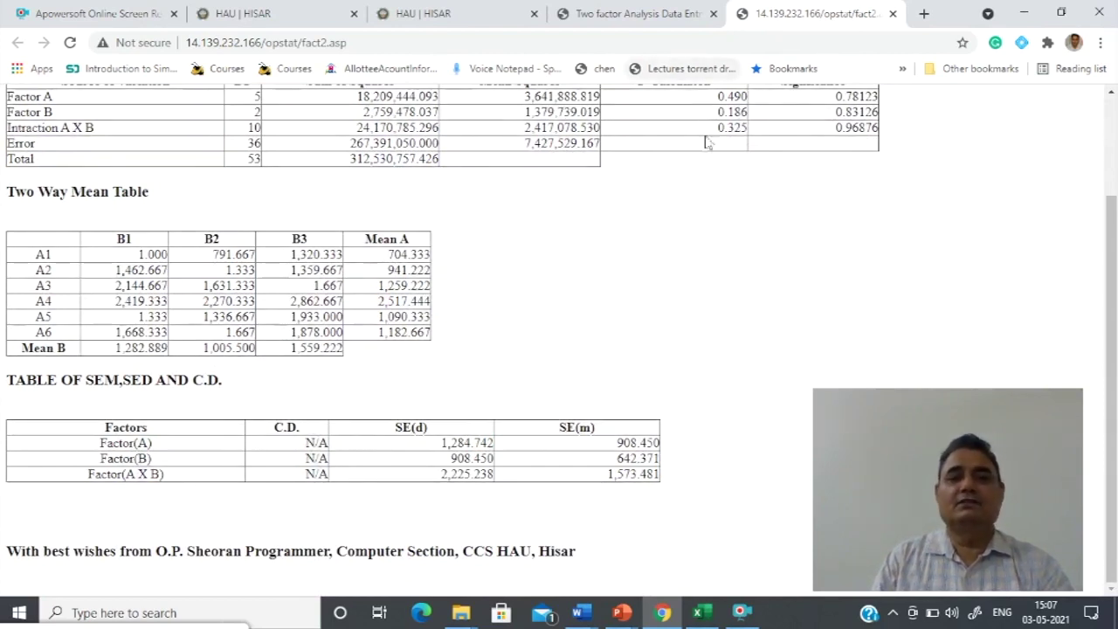
{"action": "scroll", "coordinate": [756, 257], "scroll_direction": "up", "scroll_amount": 1}
{"action": "scroll", "coordinate": [332, 393], "scroll_direction": "down", "scroll_amount": 1}
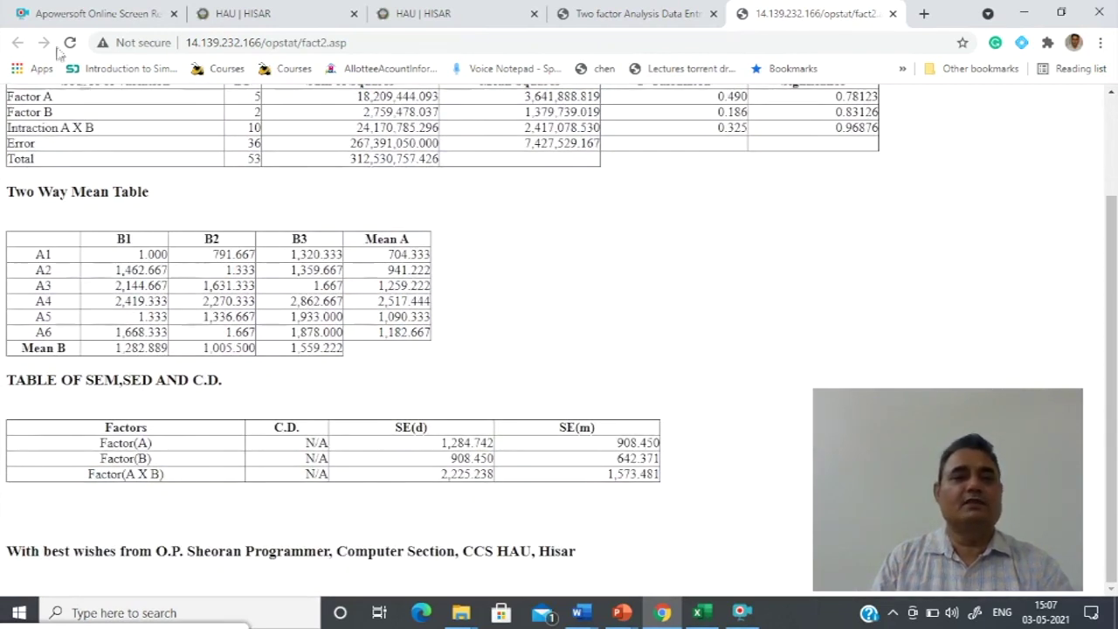
{"action": "left_click", "coordinate": [894, 15]}
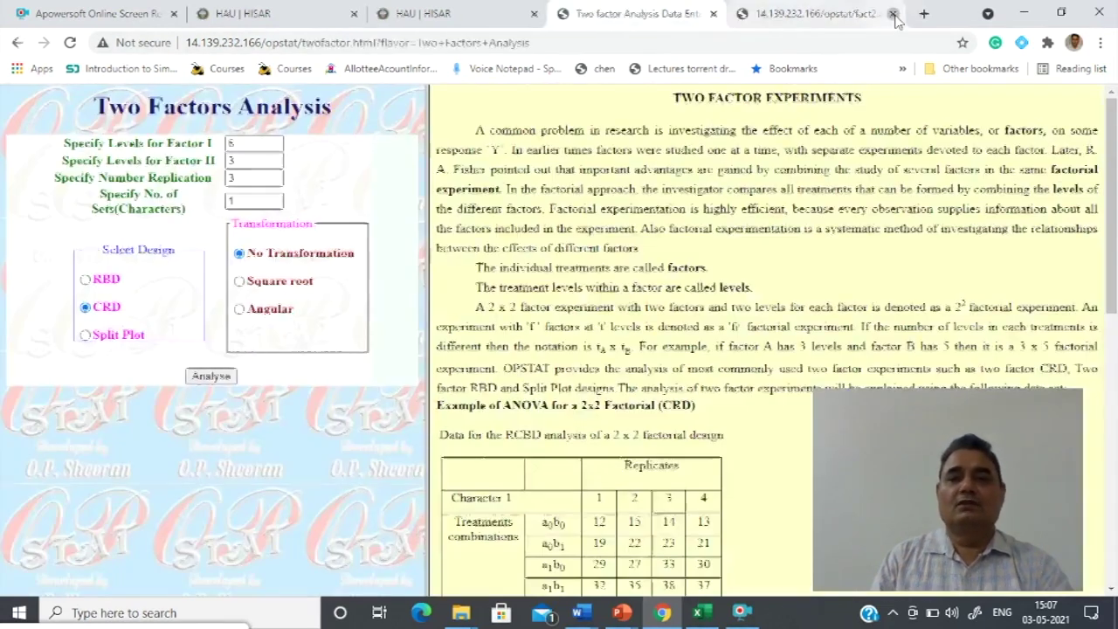
Rerun the two-factor analysis with the RBD design and review its results down to the C.D. table before closing them.
{"action": "left_click", "coordinate": [86, 281]}
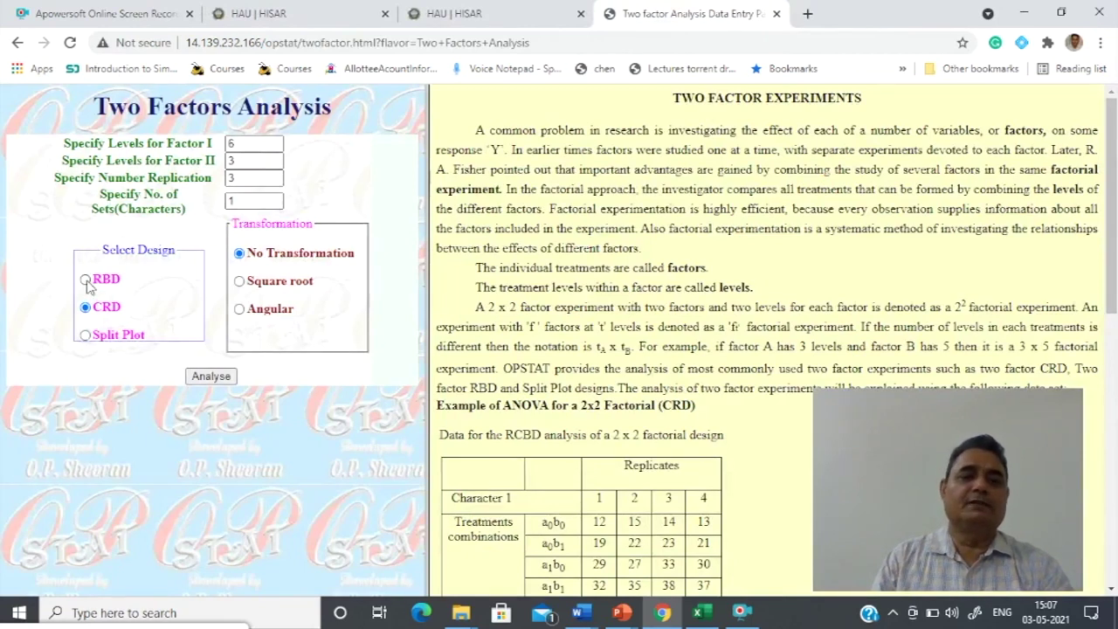
{"action": "left_click", "coordinate": [187, 375]}
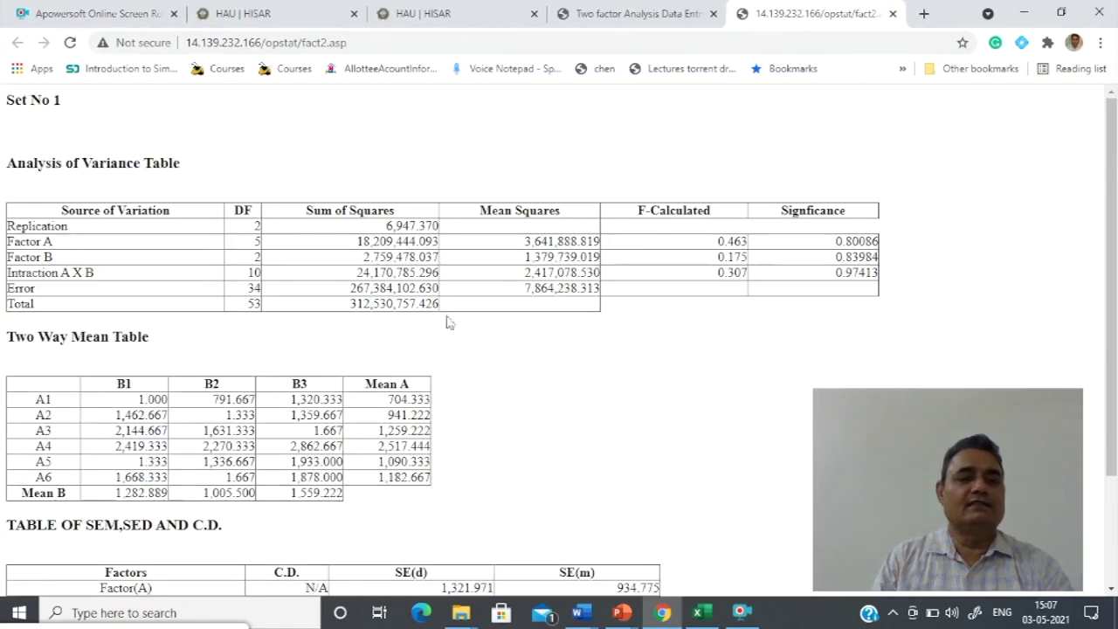
{"action": "scroll", "coordinate": [446, 323], "scroll_direction": "down", "scroll_amount": 3}
{"action": "scroll", "coordinate": [726, 204], "scroll_direction": "up", "scroll_amount": 1}
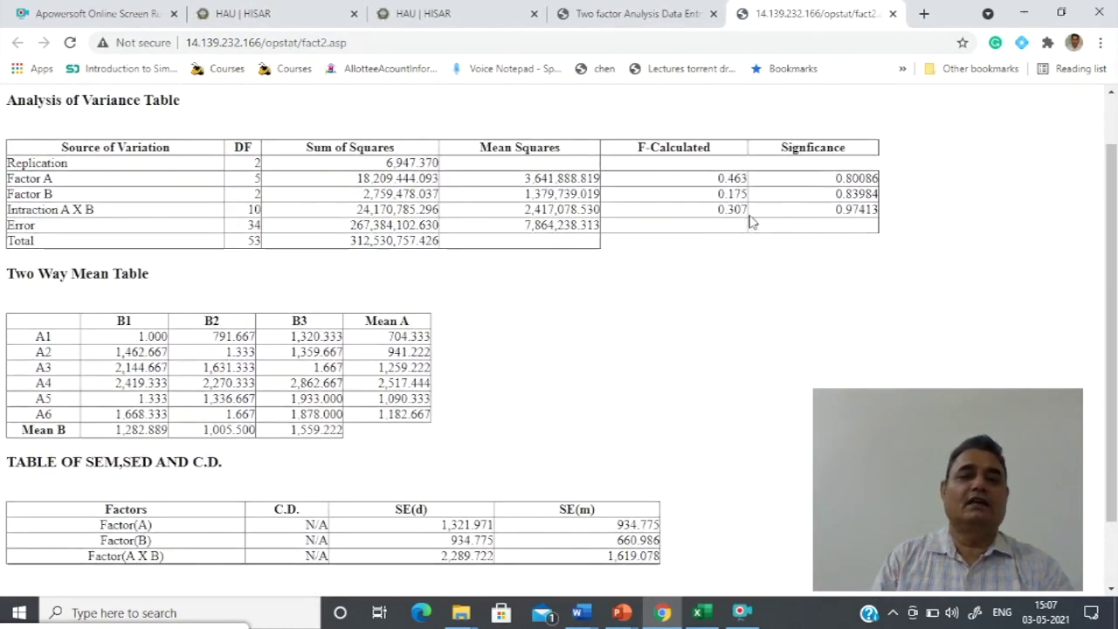
{"action": "scroll", "coordinate": [729, 242], "scroll_direction": "down", "scroll_amount": 1}
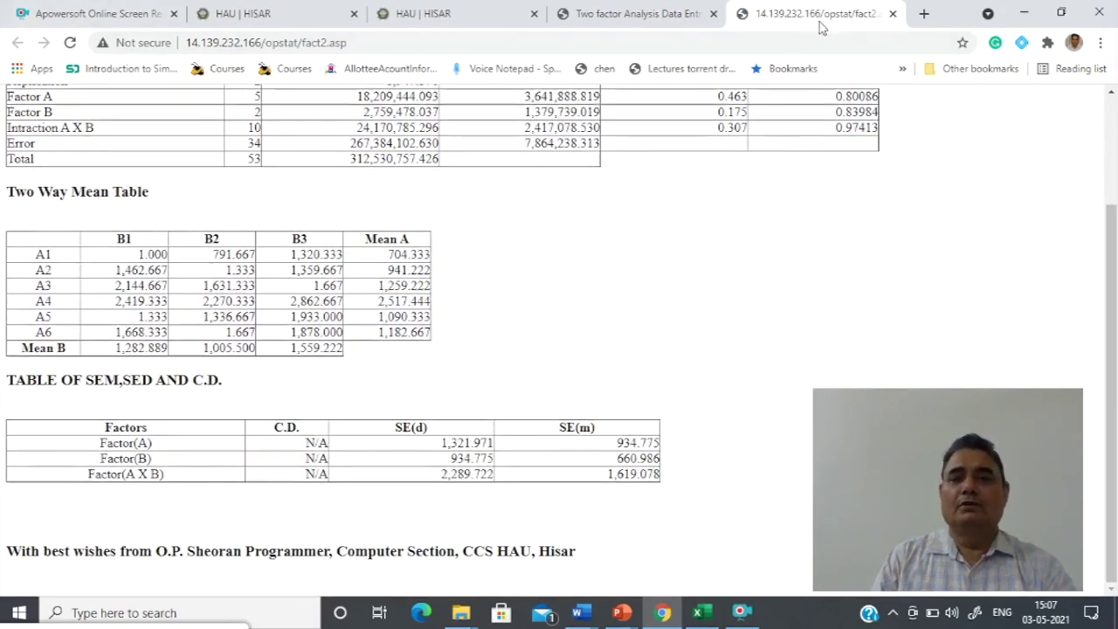
{"action": "left_click", "coordinate": [893, 13]}
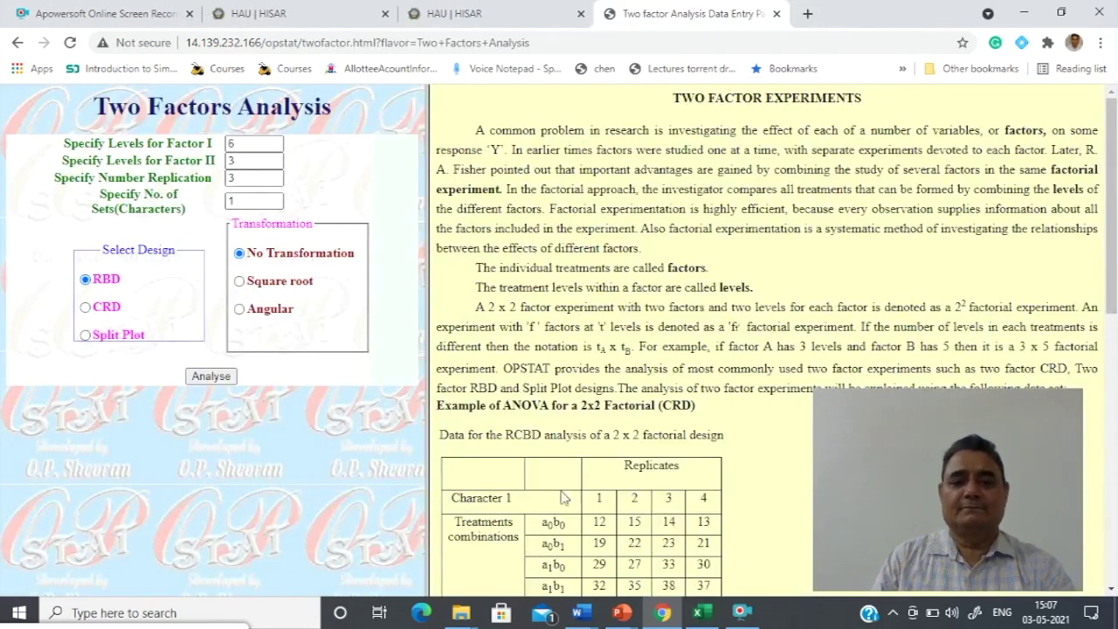
Return to the Excel workbook and go up the sheet to the Three-Factor Asymmetrical Factorial RBD potato example.
{"action": "left_click", "coordinate": [697, 612]}
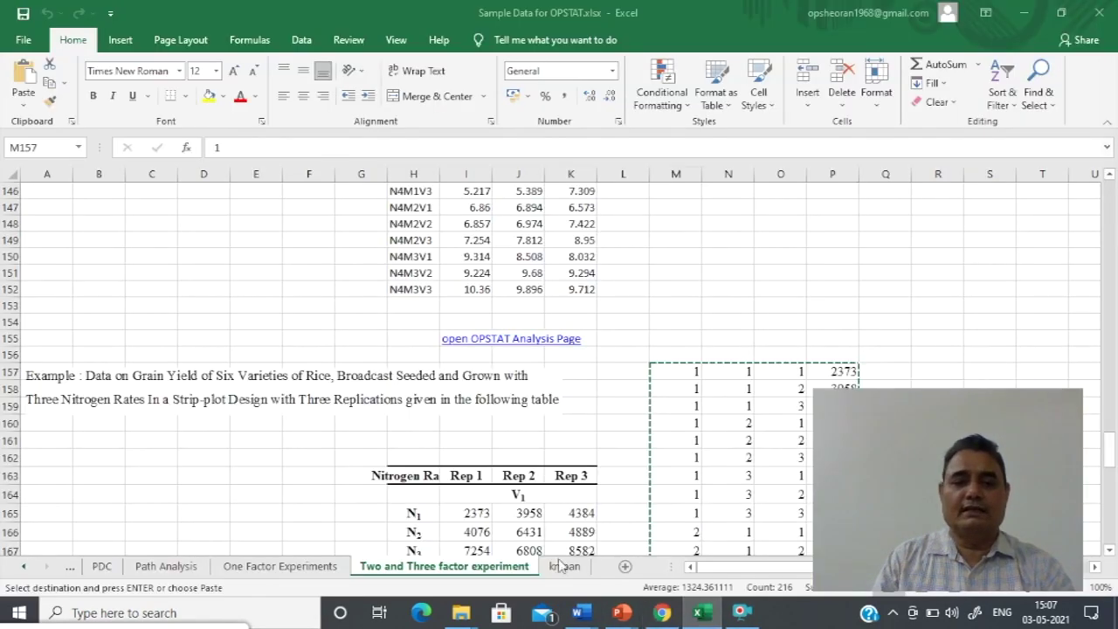
{"action": "scroll", "coordinate": [581, 368], "scroll_direction": "up", "scroll_amount": 13}
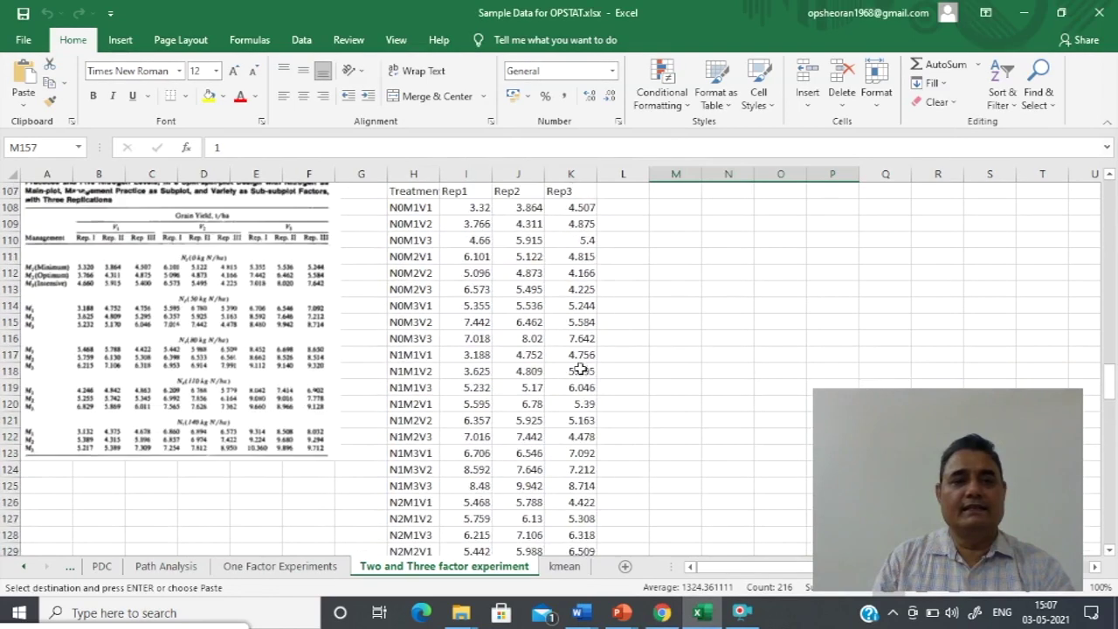
{"action": "scroll", "coordinate": [581, 367], "scroll_direction": "up", "scroll_amount": 3}
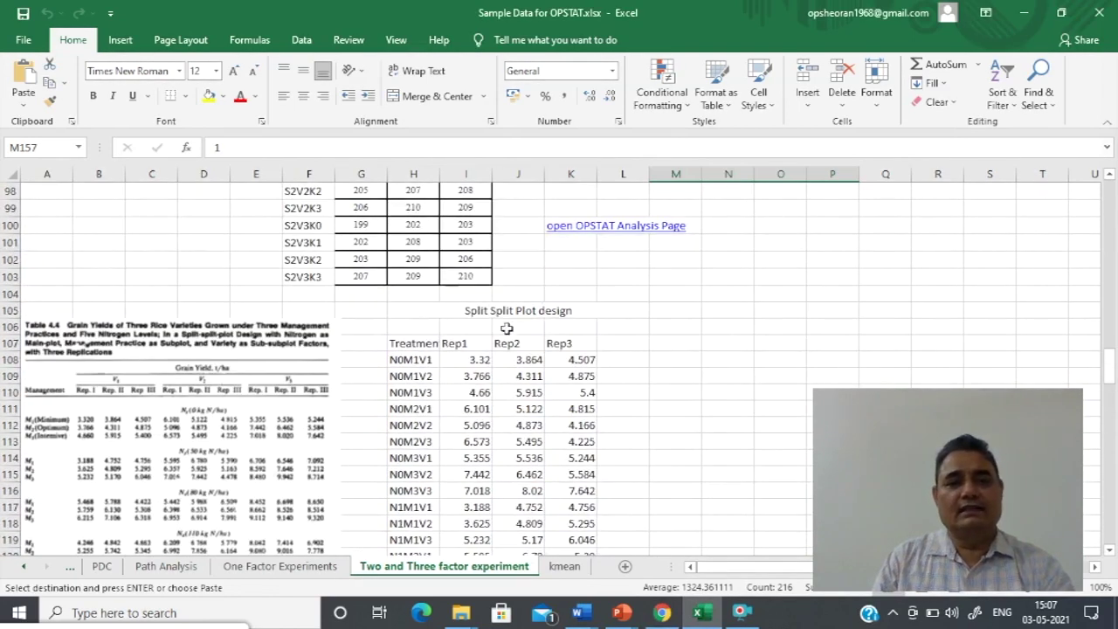
{"action": "scroll", "coordinate": [542, 332], "scroll_direction": "up", "scroll_amount": 13}
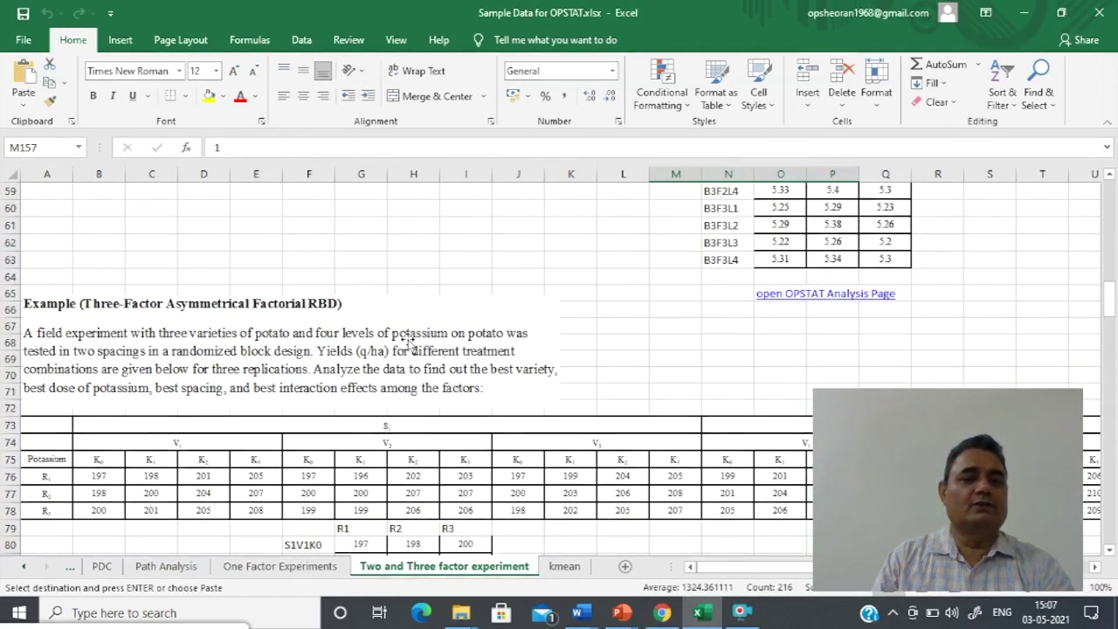
Examine the potato example's spacing, variety and potassium layout and its rearranged table of treatment combinations by replication.
{"action": "scroll", "coordinate": [397, 341], "scroll_direction": "down", "scroll_amount": 2}
{"action": "scroll", "coordinate": [401, 339], "scroll_direction": "down", "scroll_amount": 1}
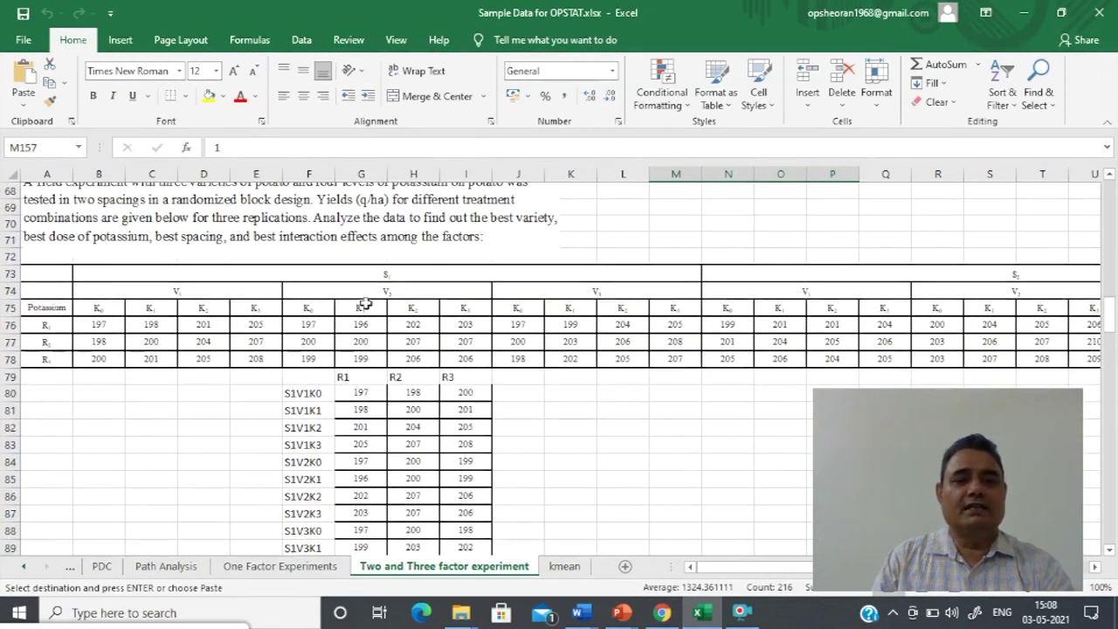
{"action": "left_click", "coordinate": [1006, 278]}
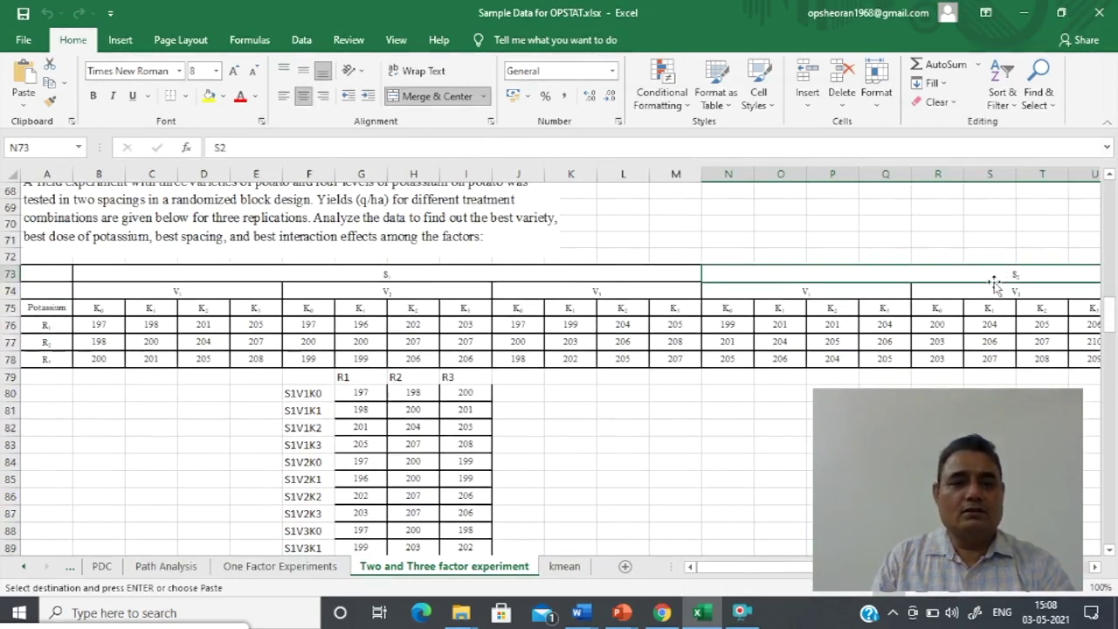
{"action": "scroll", "coordinate": [634, 247], "scroll_direction": "up", "scroll_amount": 1}
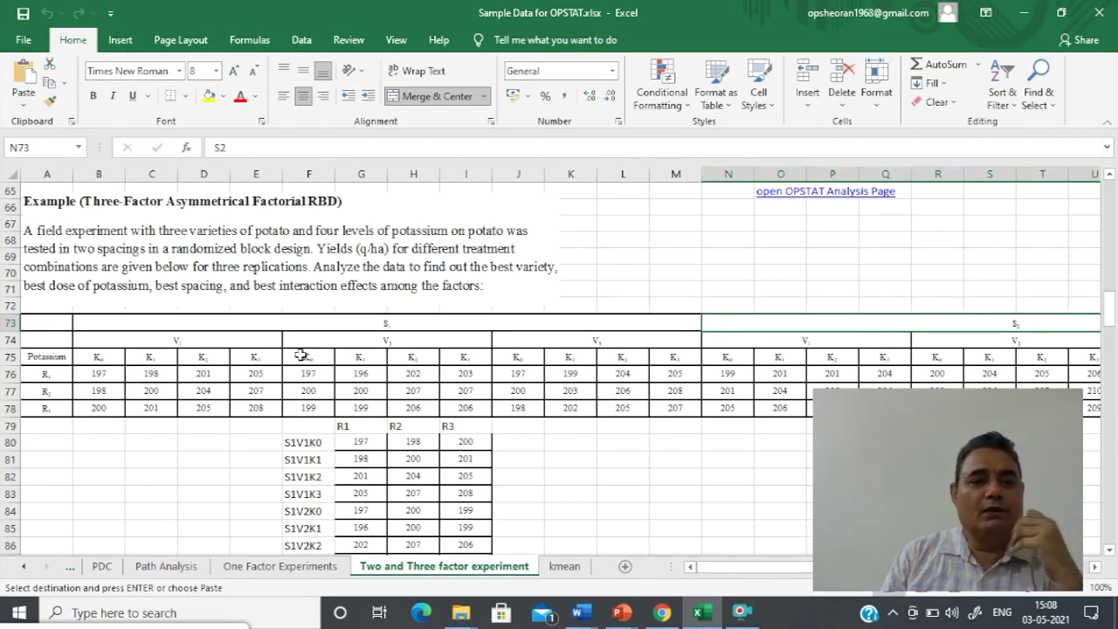
{"action": "scroll", "coordinate": [306, 346], "scroll_direction": "down", "scroll_amount": 1}
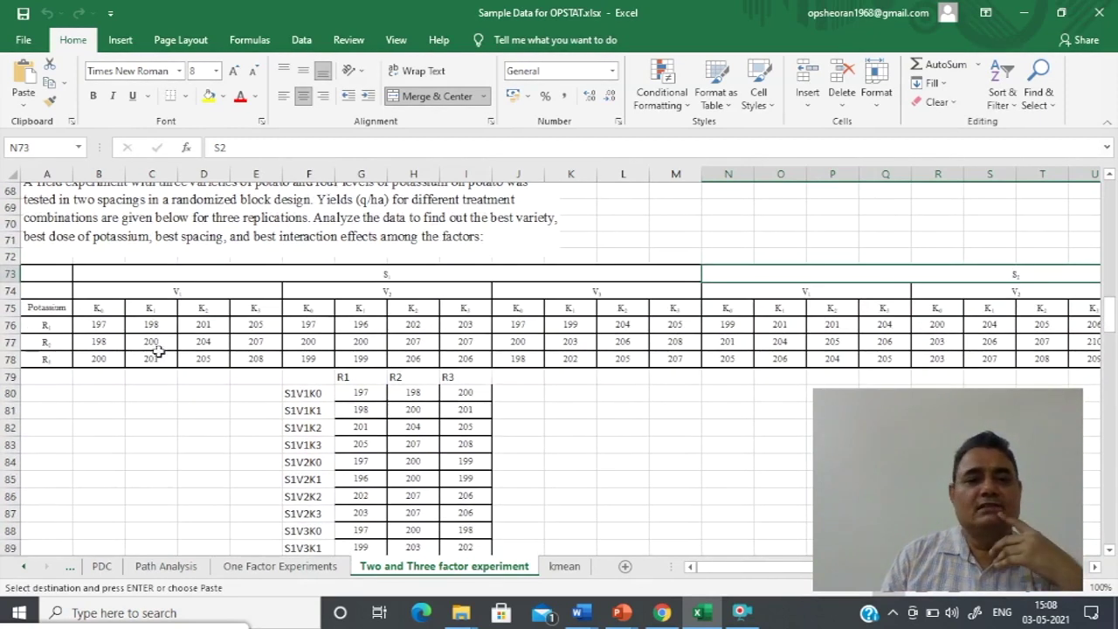
{"action": "scroll", "coordinate": [478, 295], "scroll_direction": "down", "scroll_amount": 1}
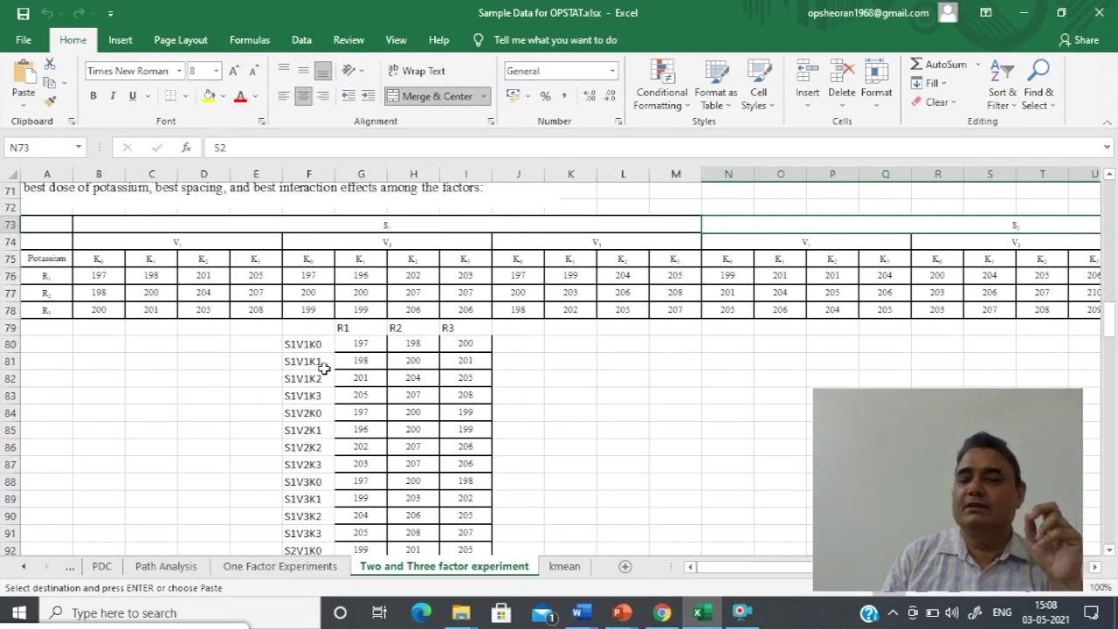
{"action": "left_click", "coordinate": [292, 348]}
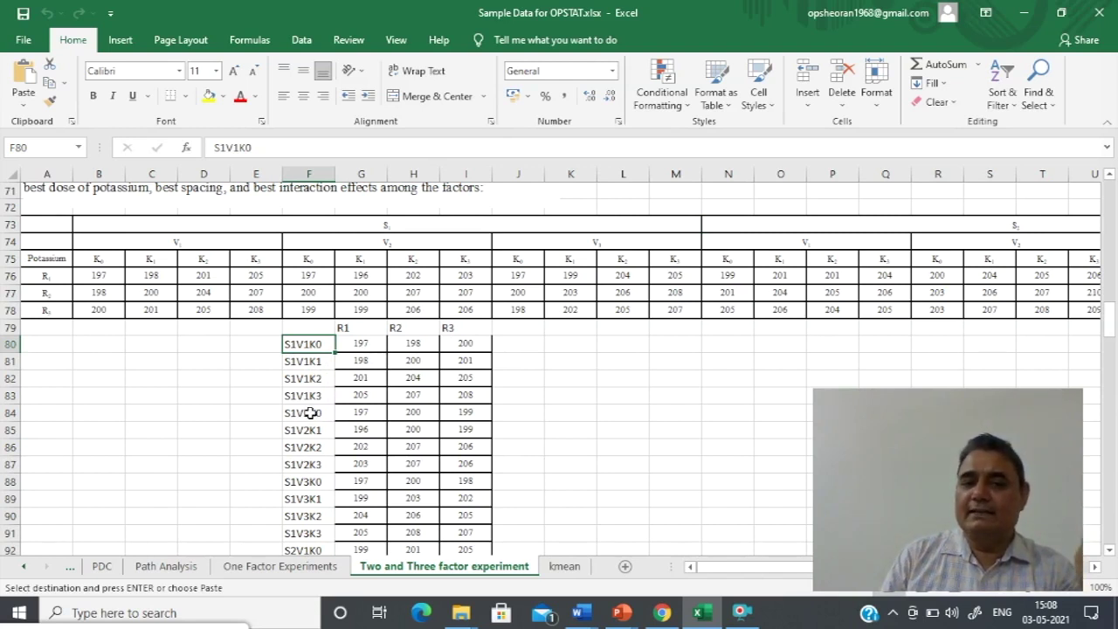
{"action": "scroll", "coordinate": [328, 428], "scroll_direction": "down", "scroll_amount": 4}
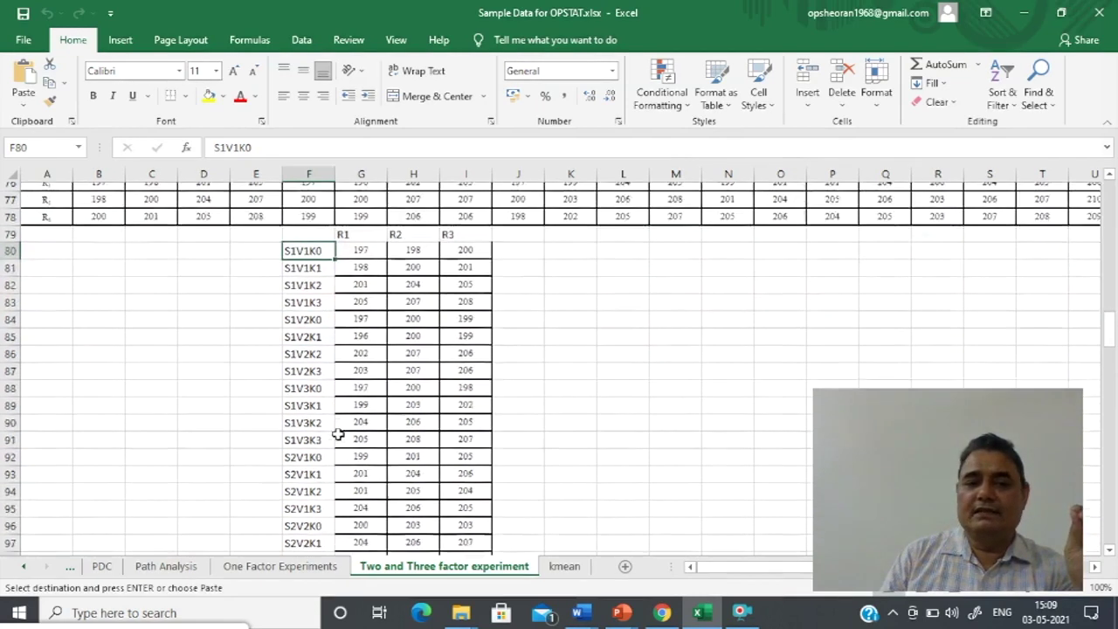
{"action": "scroll", "coordinate": [337, 434], "scroll_direction": "up", "scroll_amount": 3}
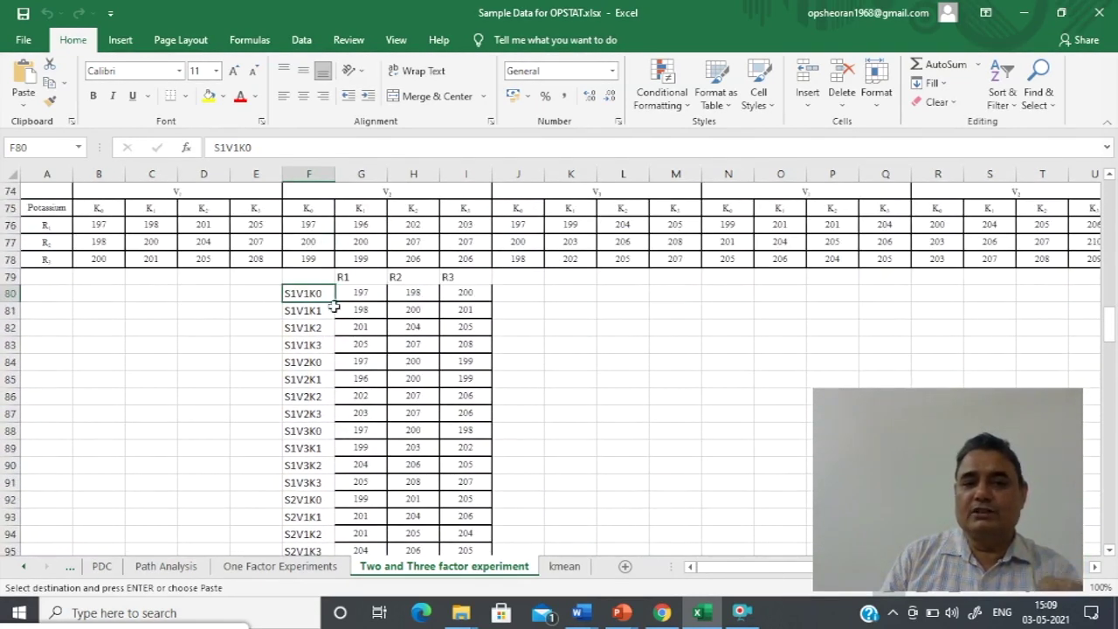
Copy the potato yields for replications R1 to R3, covering treatment combinations S1V1K0 to S2V3K3.
{"action": "left_click_drag", "start_coordinate": [361, 296], "coordinate": [449, 488]}
{"action": "right_click", "coordinate": [385, 334]}
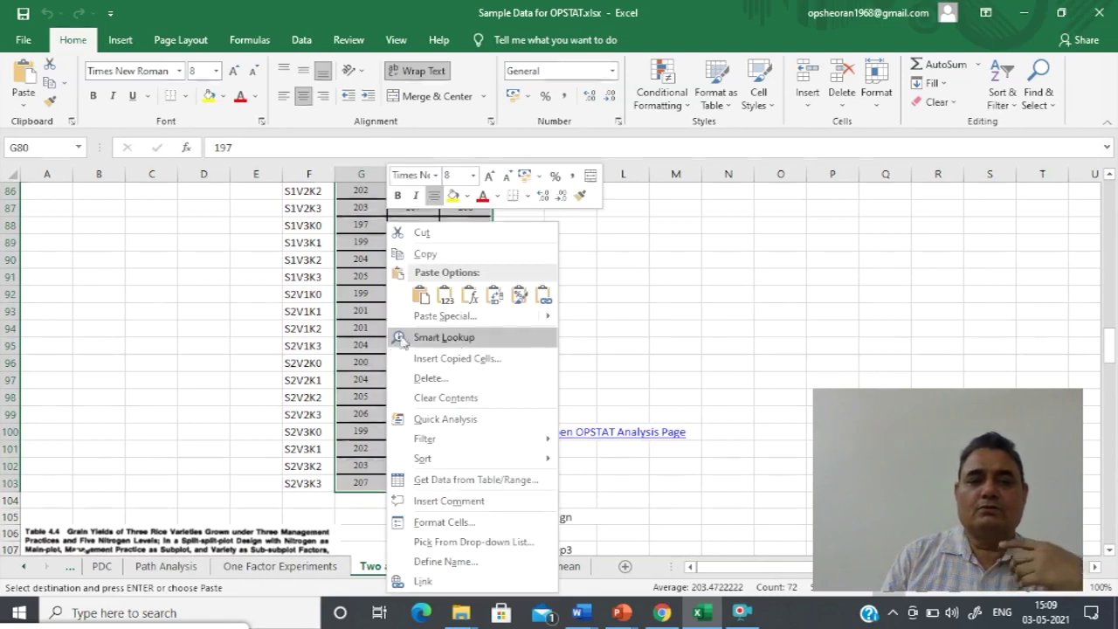
{"action": "left_click", "coordinate": [425, 254]}
{"action": "scroll", "coordinate": [425, 254], "scroll_direction": "up", "scroll_amount": 6}
{"action": "scroll", "coordinate": [478, 411], "scroll_direction": "down", "scroll_amount": 3}
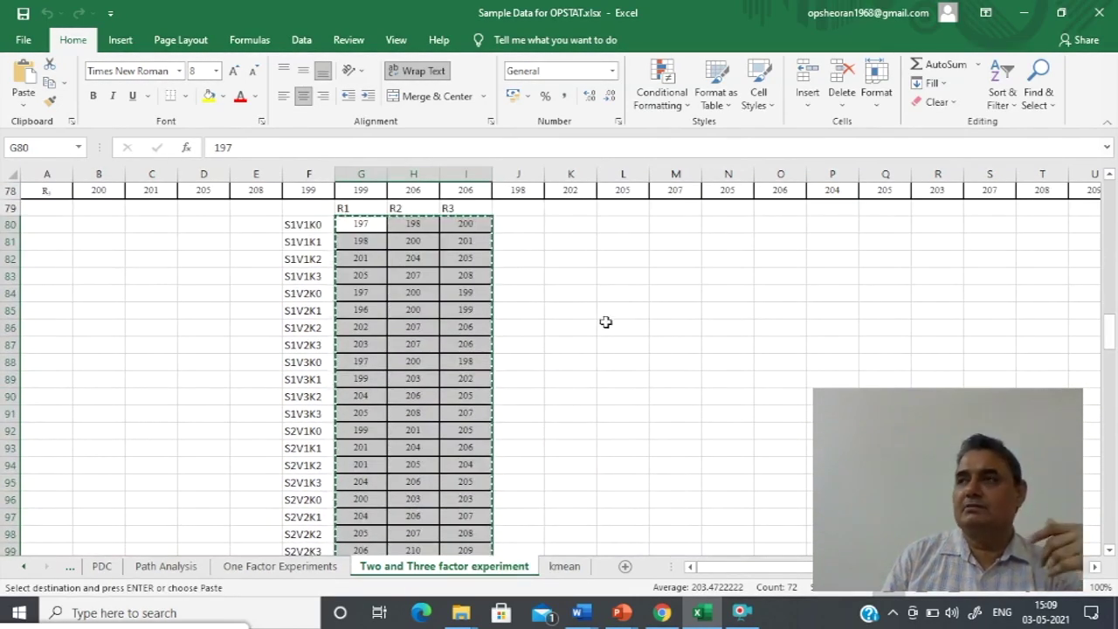
Switch to OPSTAT in Chrome, return to its home page and open the Three Factors Analysis data entry page.
{"action": "left_click", "coordinate": [662, 613]}
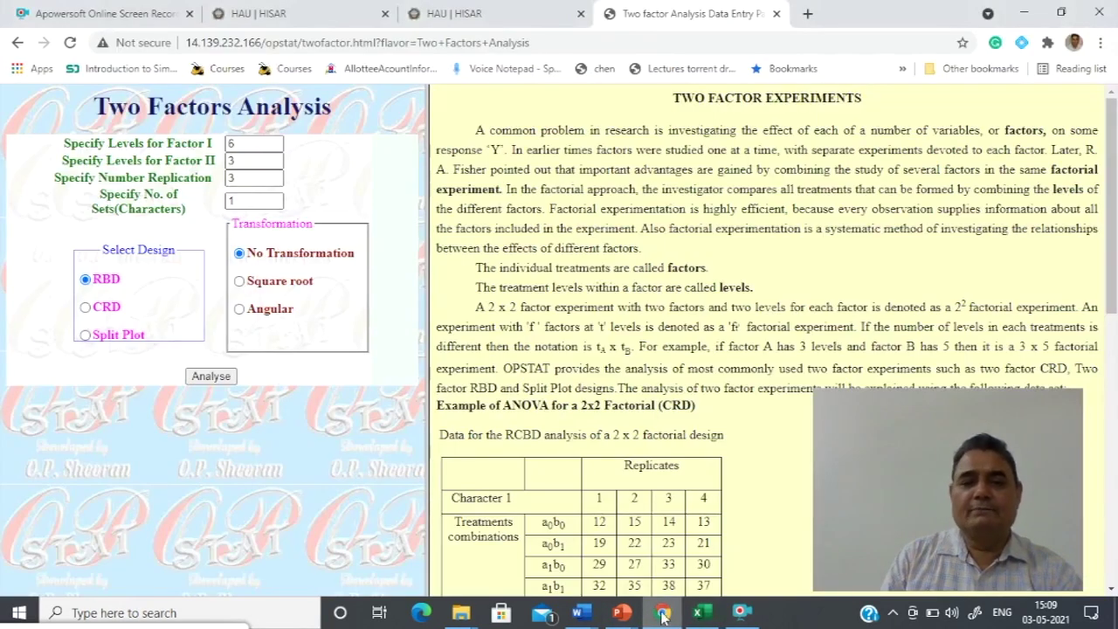
{"action": "left_click", "coordinate": [18, 42]}
{"action": "left_click", "coordinate": [18, 43]}
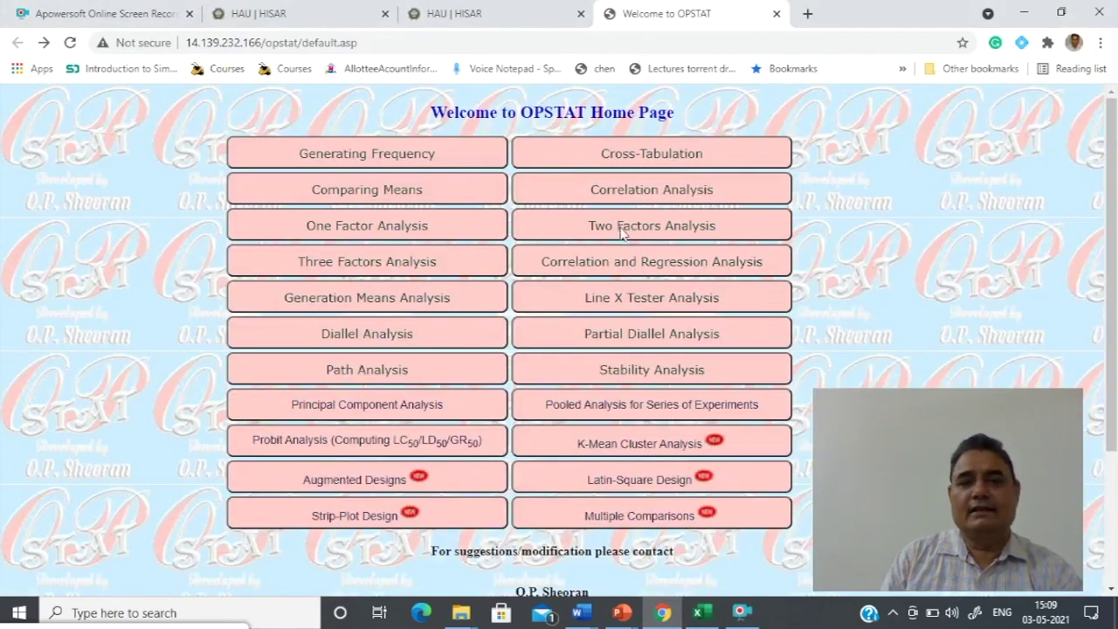
{"action": "left_click", "coordinate": [330, 268]}
Paste the copied potato yields into the data entry area and submit them.
{"action": "left_click", "coordinate": [10, 109]}
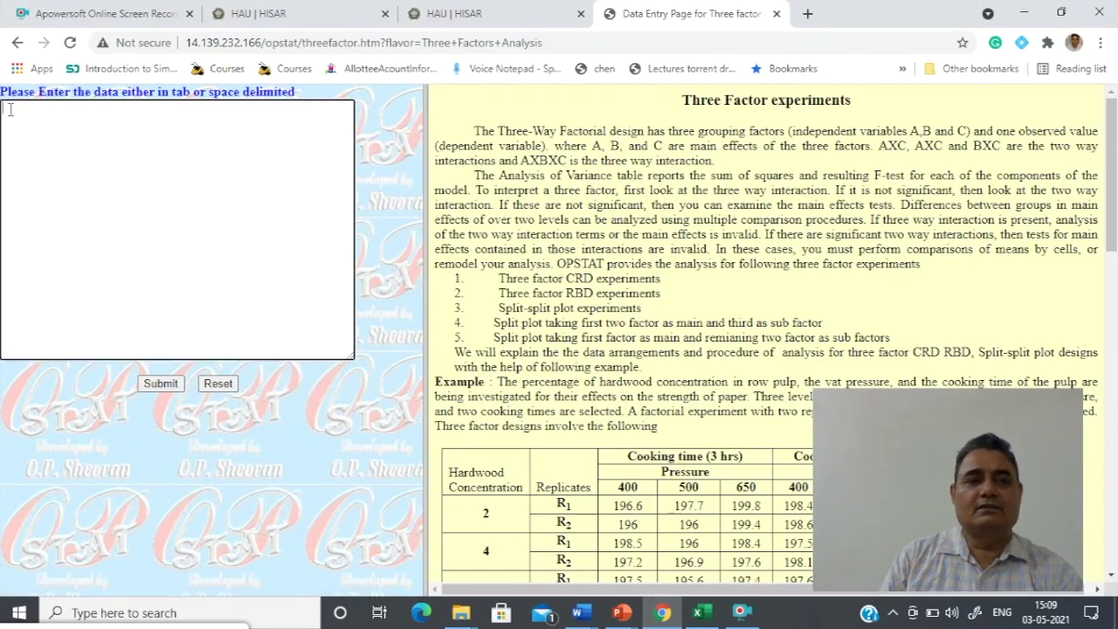
{"action": "right_click", "coordinate": [10, 109]}
{"action": "left_click", "coordinate": [64, 238]}
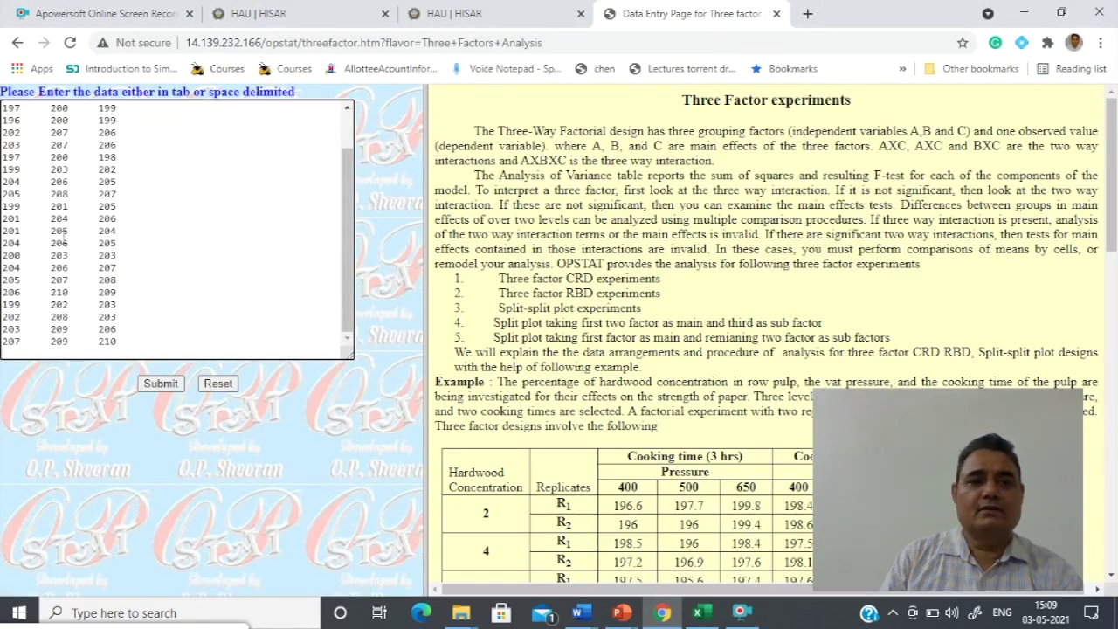
{"action": "left_click", "coordinate": [160, 384]}
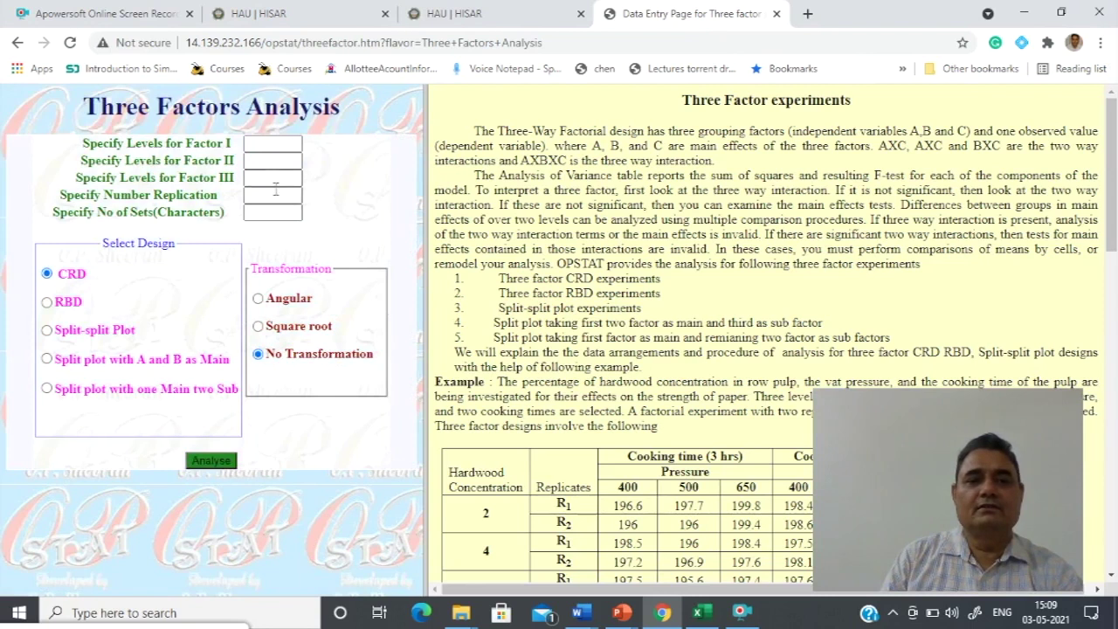
Specify 2 levels for Factor I, 3 for Factor II and 4 for Factor III.
{"action": "left_click", "coordinate": [273, 143]}
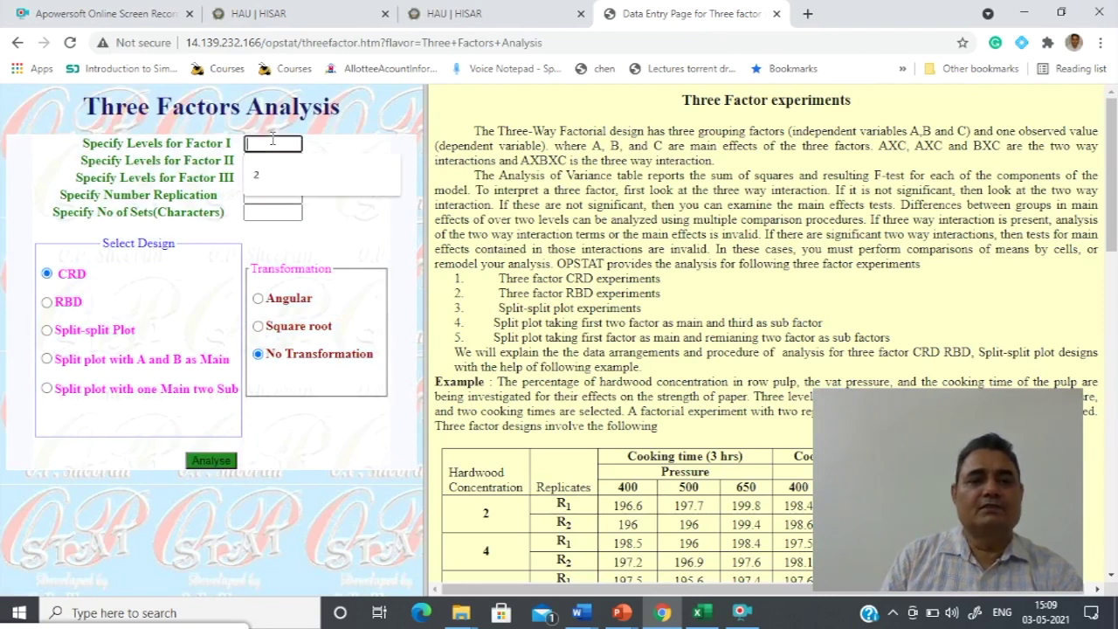
{"action": "left_click", "coordinate": [282, 180]}
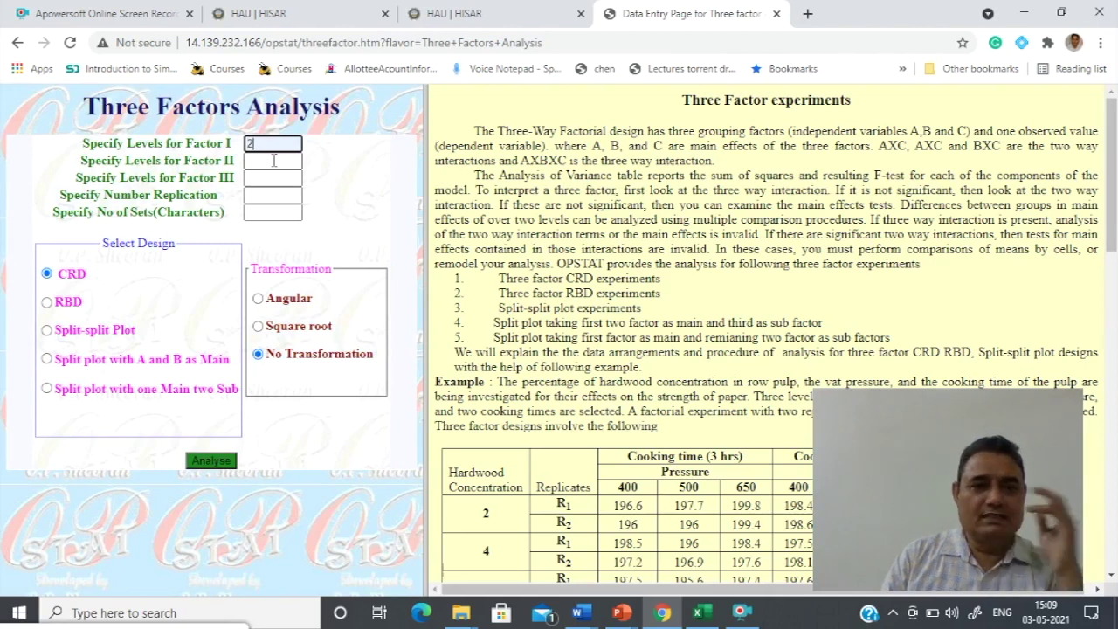
{"action": "left_click", "coordinate": [273, 160]}
{"action": "left_click", "coordinate": [289, 220]}
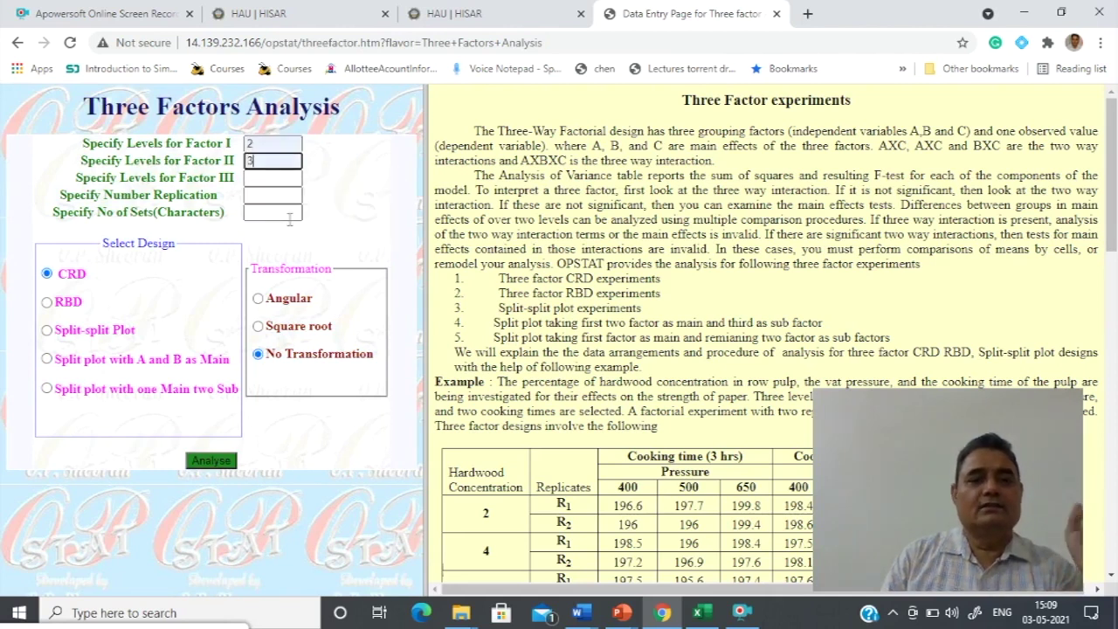
{"action": "left_click", "coordinate": [266, 179]}
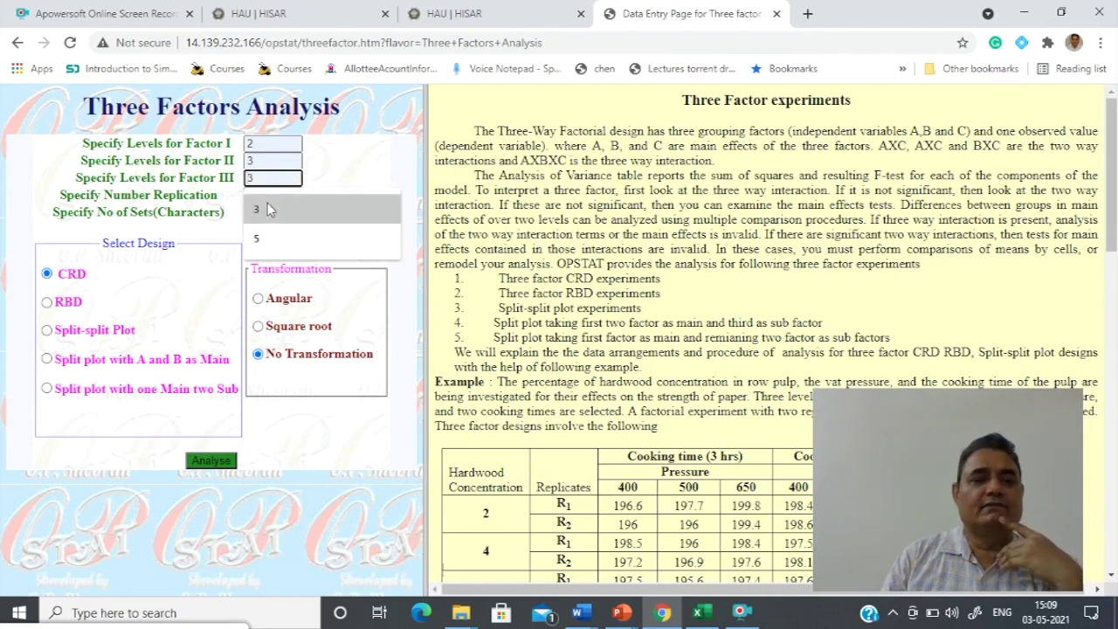
{"action": "type", "text": "4"}
Set 3 replications and 1 set of characters, and run the three-factor analysis with the CRD design and no transformation.
{"action": "left_click", "coordinate": [290, 198]}
{"action": "type", "text": "3"}
{"action": "left_click", "coordinate": [395, 204]}
{"action": "left_click", "coordinate": [273, 215]}
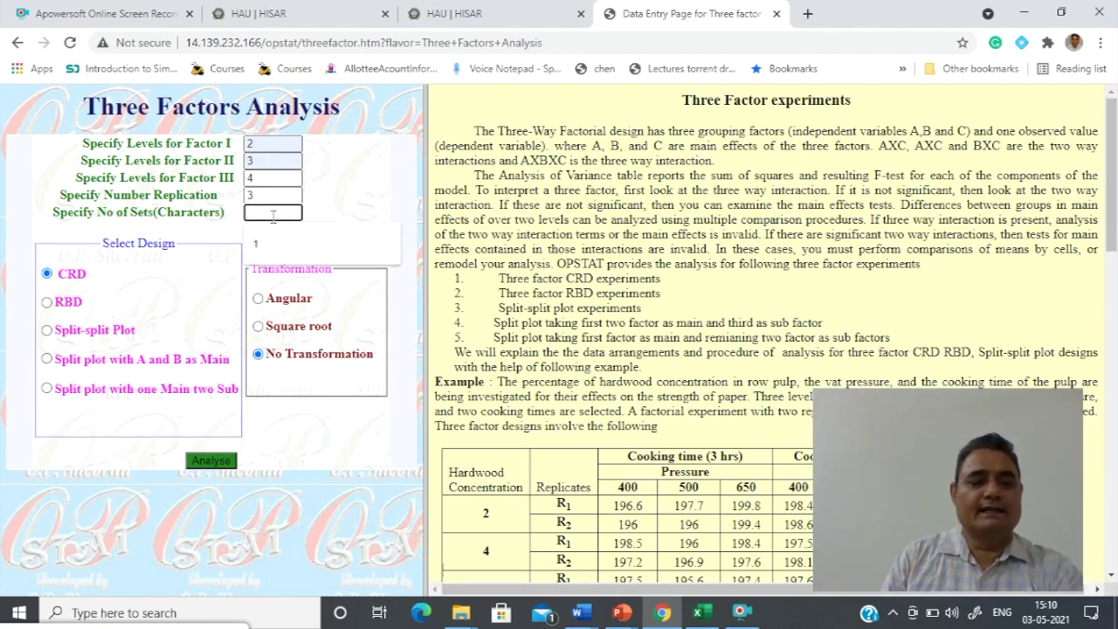
{"action": "type", "text": "1"}
{"action": "left_click", "coordinate": [341, 218]}
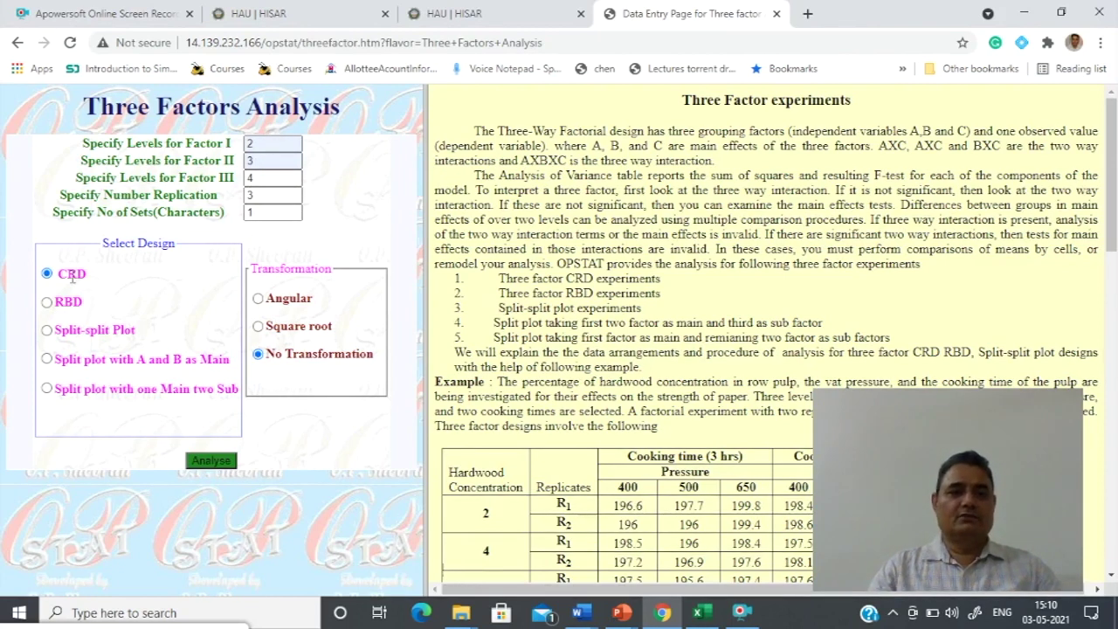
{"action": "left_click", "coordinate": [219, 463]}
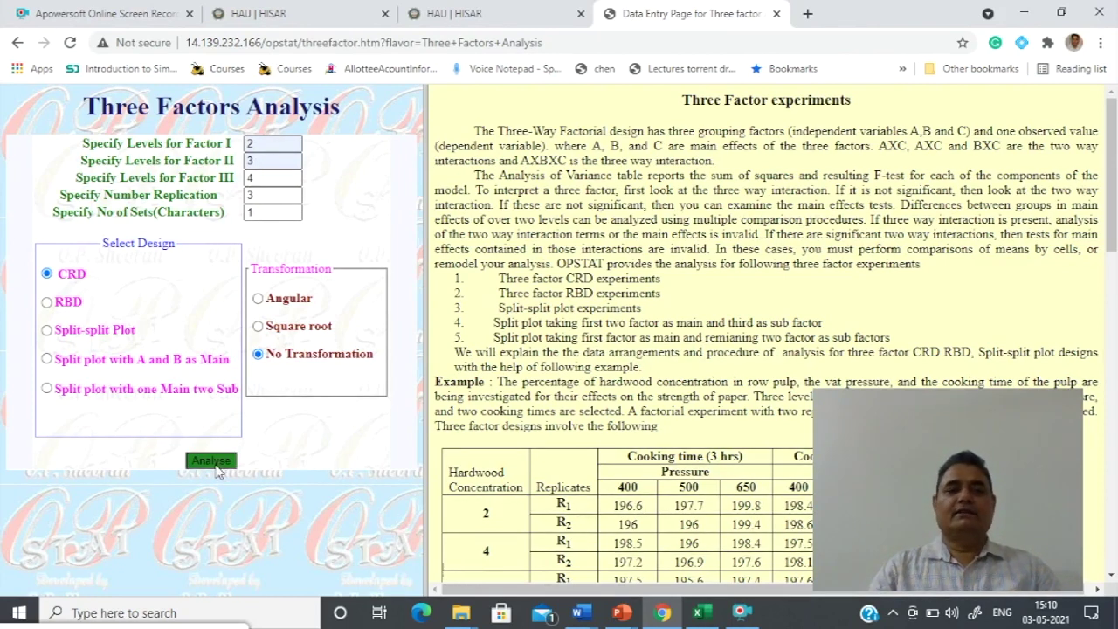
Review the three-factor CRD results, from the two-way mean tables through the analysis of variance to the C.D. table.
{"action": "scroll", "coordinate": [609, 325], "scroll_direction": "down", "scroll_amount": 3}
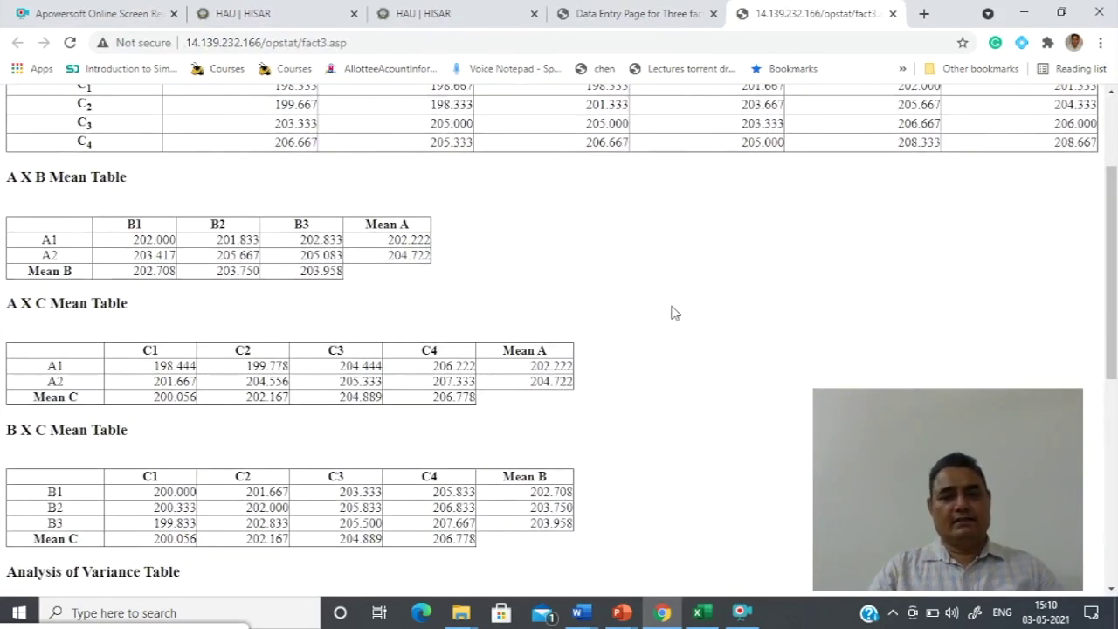
{"action": "scroll", "coordinate": [657, 320], "scroll_direction": "down", "scroll_amount": 1}
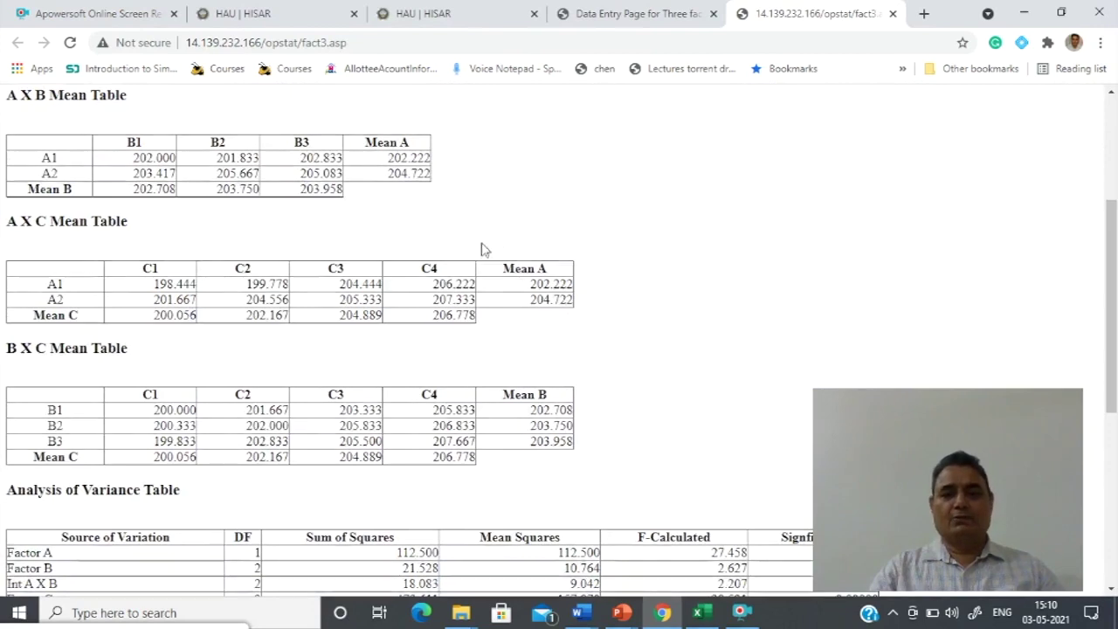
{"action": "scroll", "coordinate": [589, 297], "scroll_direction": "down", "scroll_amount": 3}
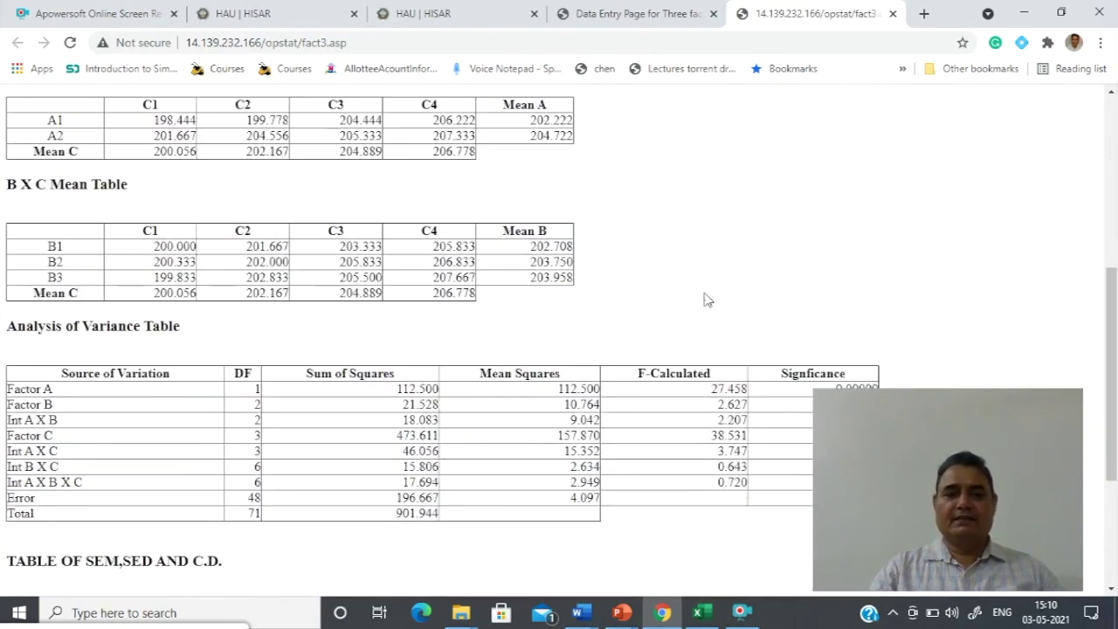
{"action": "scroll", "coordinate": [807, 316], "scroll_direction": "down", "scroll_amount": 2}
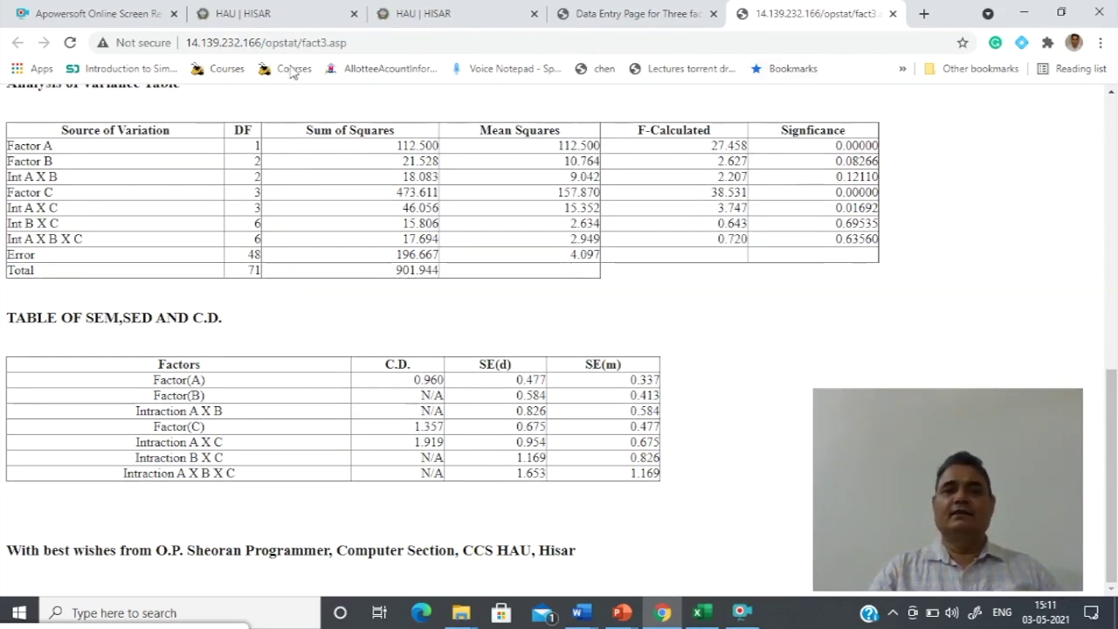
{"action": "scroll", "coordinate": [436, 376], "scroll_direction": "up", "scroll_amount": 3}
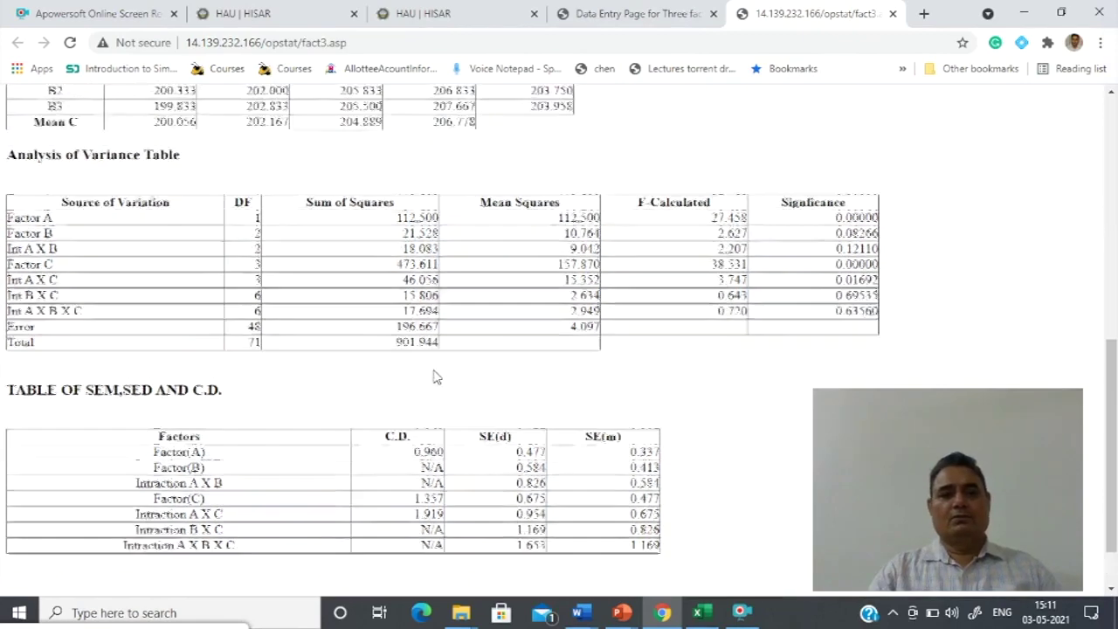
{"action": "scroll", "coordinate": [445, 362], "scroll_direction": "down", "scroll_amount": 2}
{"action": "scroll", "coordinate": [444, 371], "scroll_direction": "up", "scroll_amount": 5}
{"action": "scroll", "coordinate": [443, 370], "scroll_direction": "down", "scroll_amount": 5}
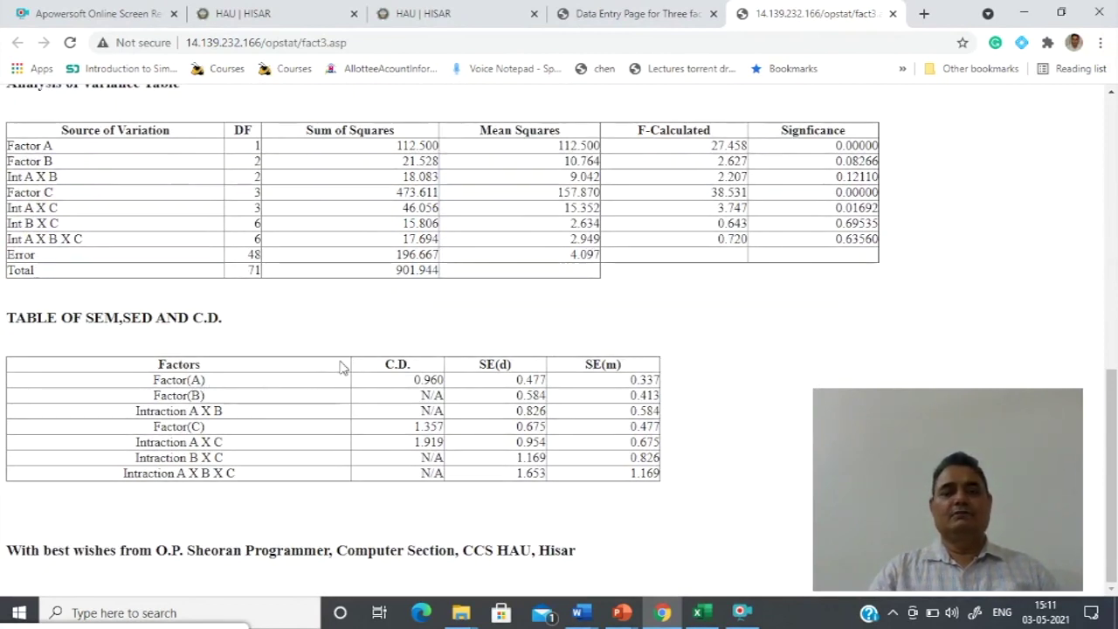
Compare the Factor A and Factor B means in the two-way mean tables with the analysis of variance and C.D. values.
{"action": "scroll", "coordinate": [344, 368], "scroll_direction": "up", "scroll_amount": 3}
{"action": "scroll", "coordinate": [341, 365], "scroll_direction": "up", "scroll_amount": 2}
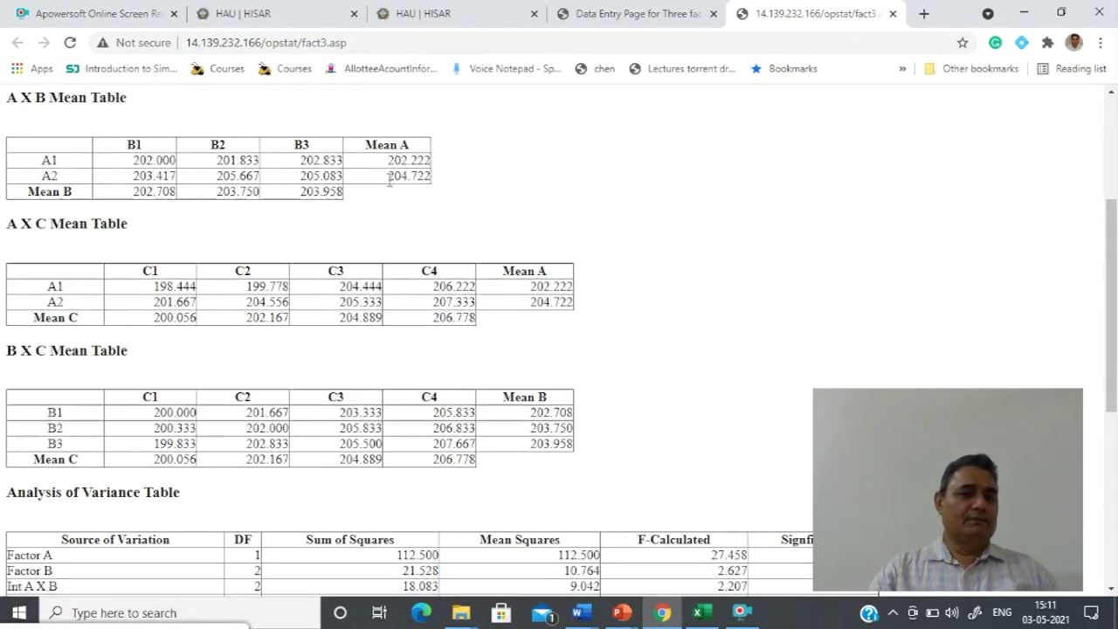
{"action": "scroll", "coordinate": [463, 288], "scroll_direction": "down", "scroll_amount": 4}
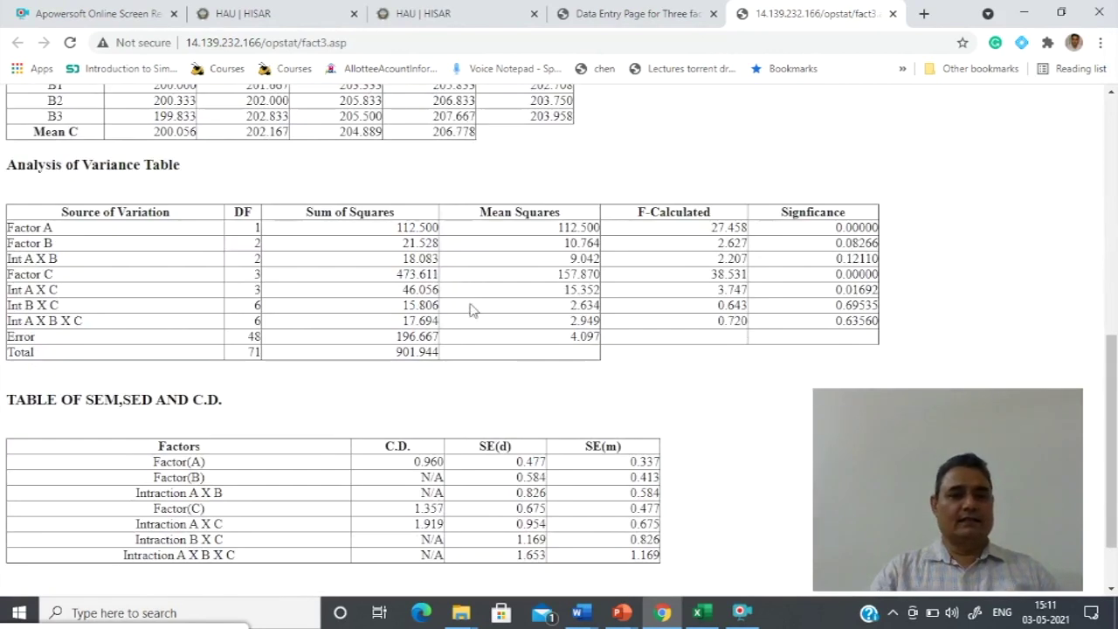
{"action": "scroll", "coordinate": [489, 317], "scroll_direction": "up", "scroll_amount": 4}
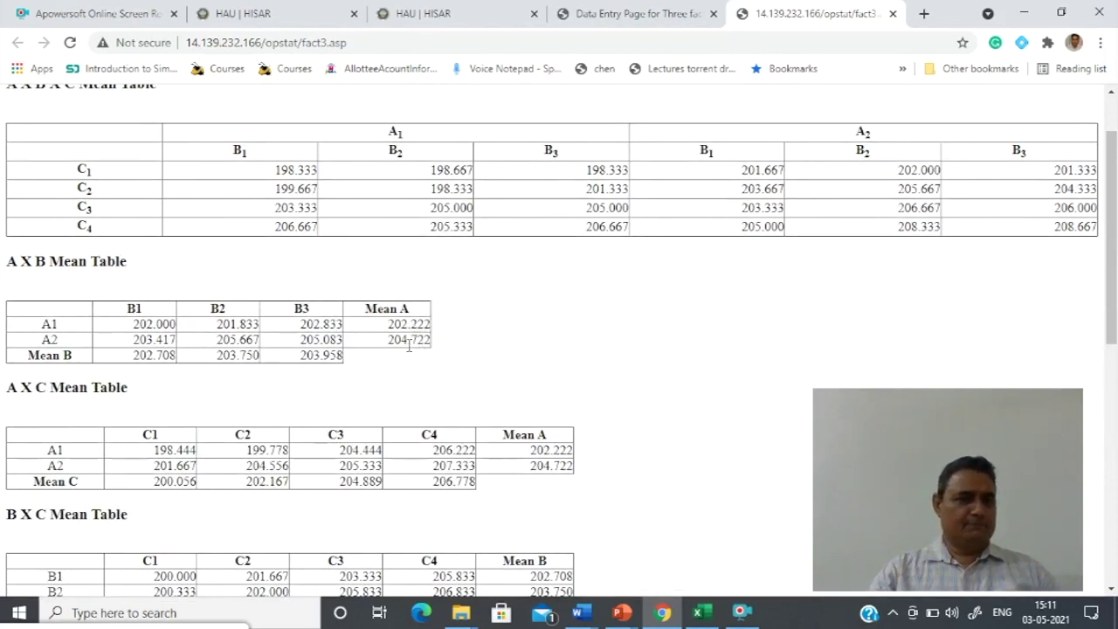
{"action": "scroll", "coordinate": [482, 347], "scroll_direction": "down", "scroll_amount": 7}
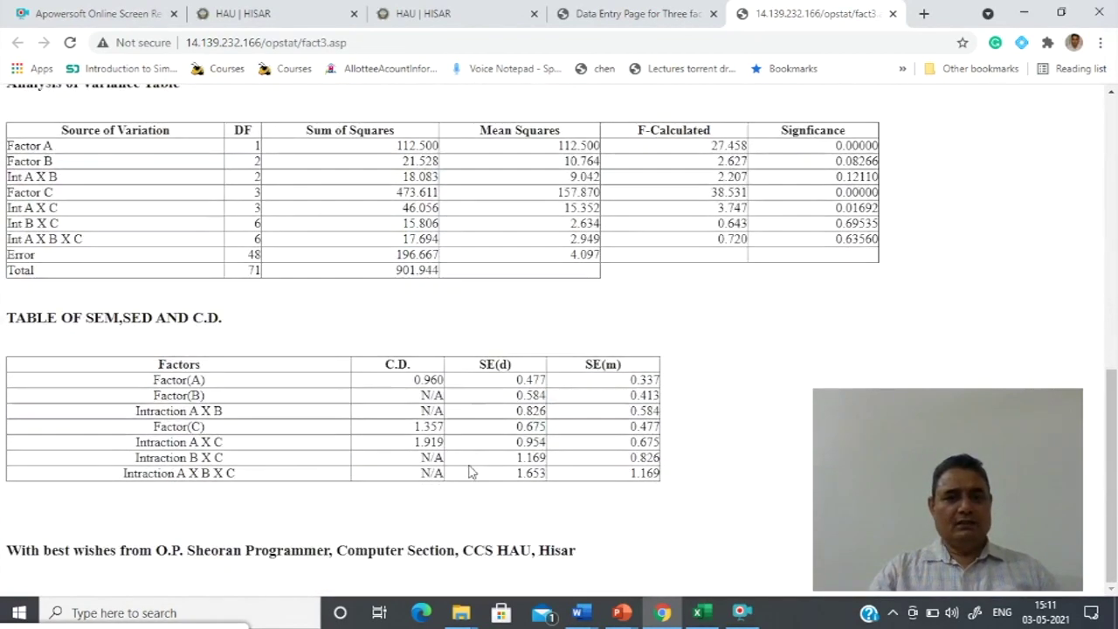
{"action": "scroll", "coordinate": [471, 473], "scroll_direction": "up", "scroll_amount": 4}
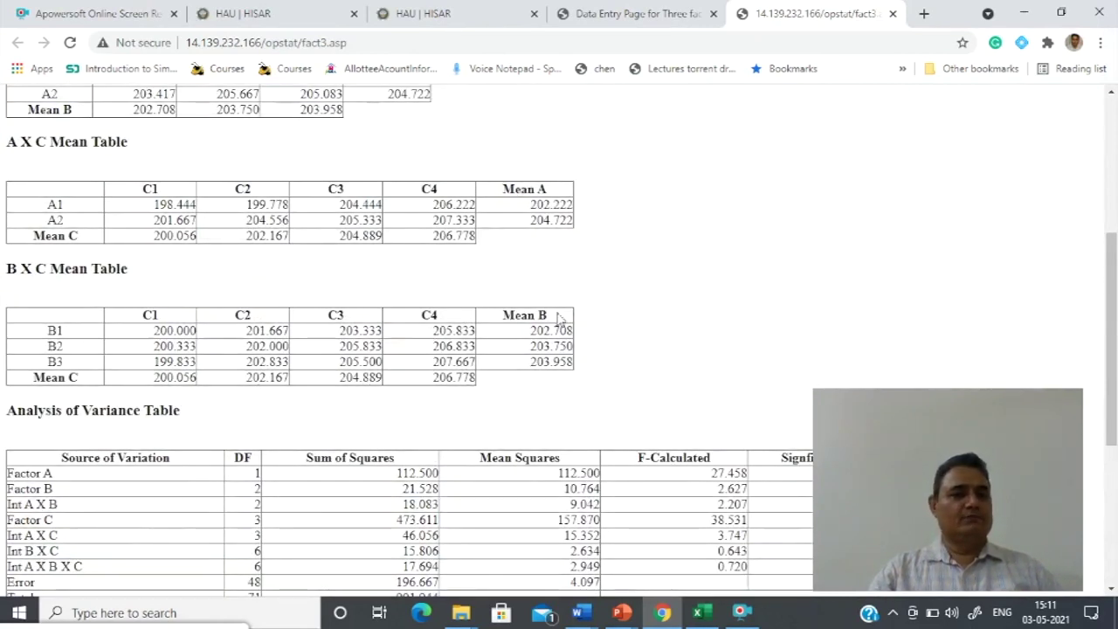
Compare the C1 and C2 means in the B X C mean table against the C.D. for Factor C.
{"action": "scroll", "coordinate": [556, 317], "scroll_direction": "down", "scroll_amount": 1}
{"action": "left_click_drag", "start_coordinate": [157, 297], "coordinate": [197, 296]}
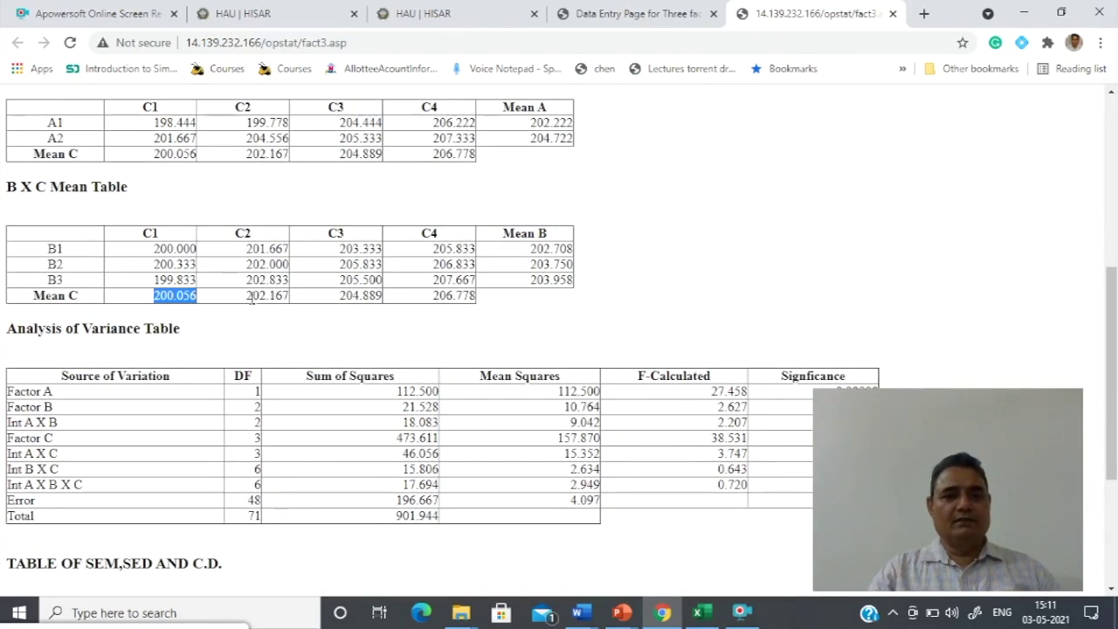
{"action": "left_click_drag", "start_coordinate": [247, 296], "coordinate": [293, 299]}
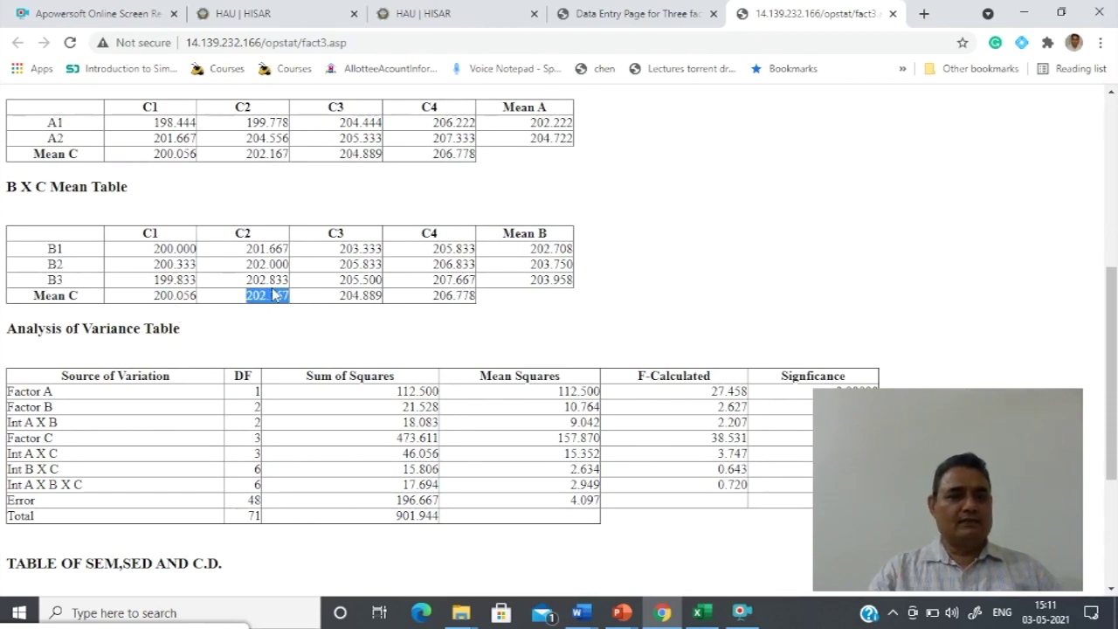
{"action": "left_click", "coordinate": [197, 316]}
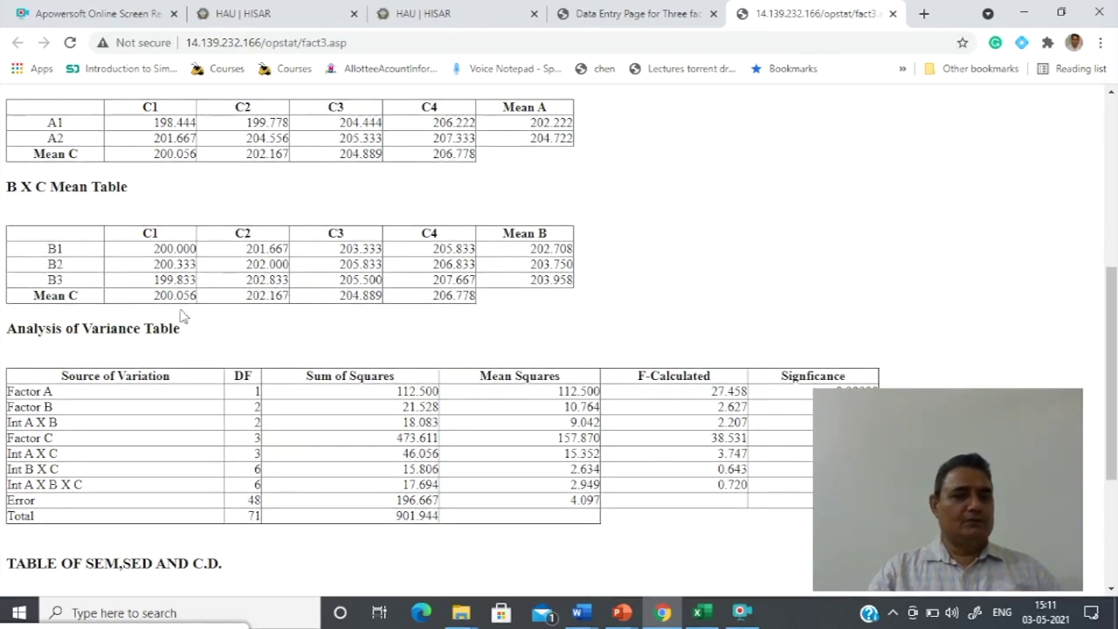
{"action": "double_click", "coordinate": [181, 295]}
{"action": "left_click", "coordinate": [297, 298]}
{"action": "scroll", "coordinate": [530, 407], "scroll_direction": "down", "scroll_amount": 3}
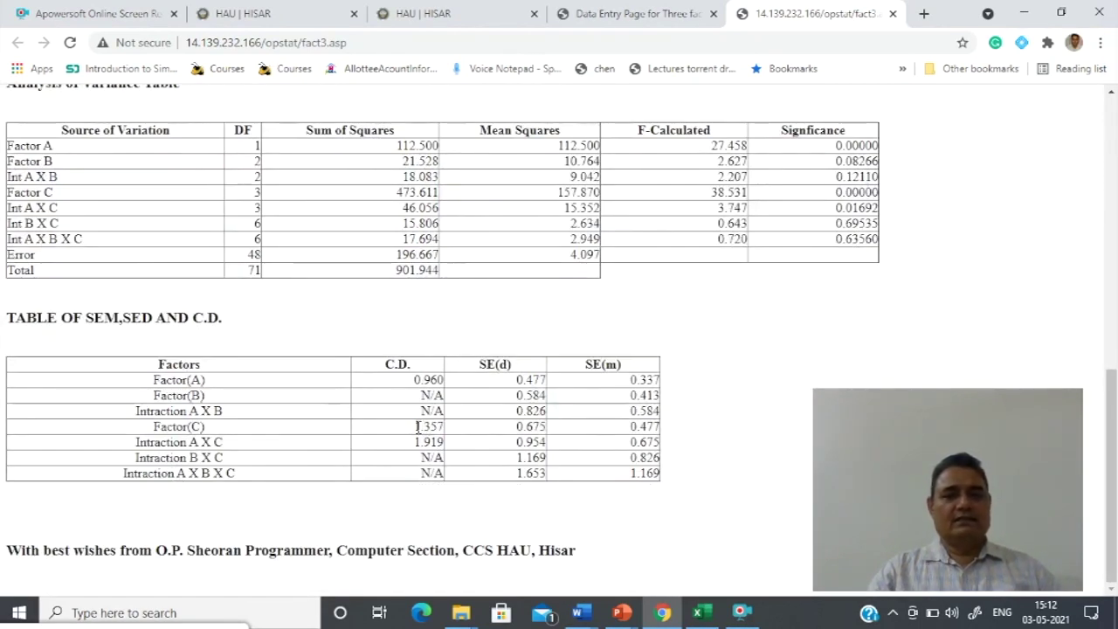
{"action": "left_click_drag", "start_coordinate": [418, 426], "coordinate": [453, 418]}
{"action": "left_click", "coordinate": [816, 353]}
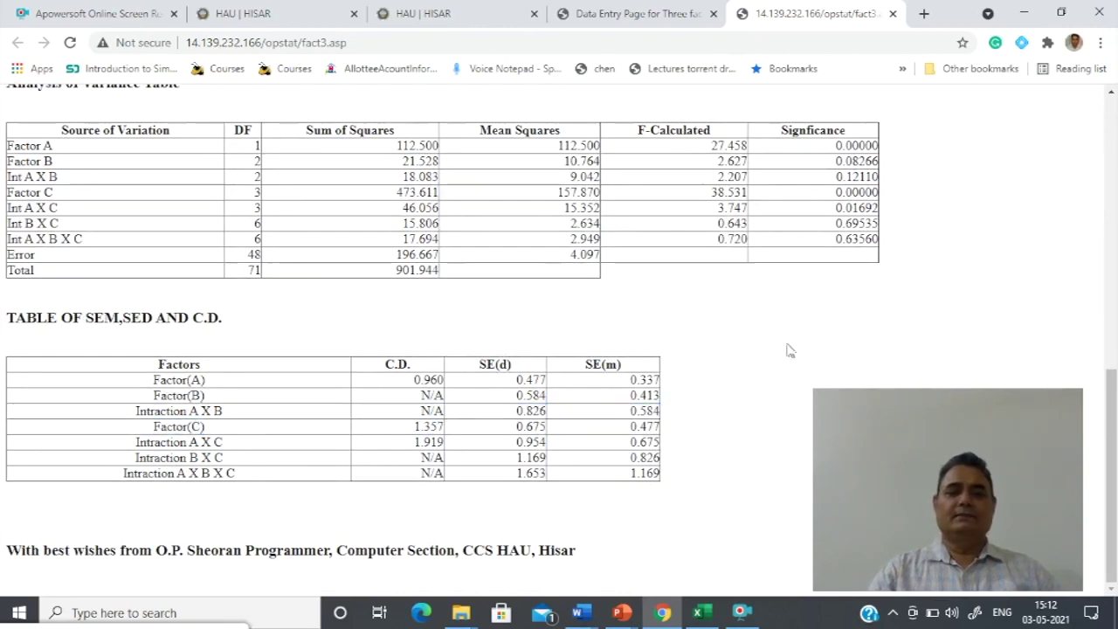
{"action": "scroll", "coordinate": [732, 347], "scroll_direction": "up", "scroll_amount": 8}
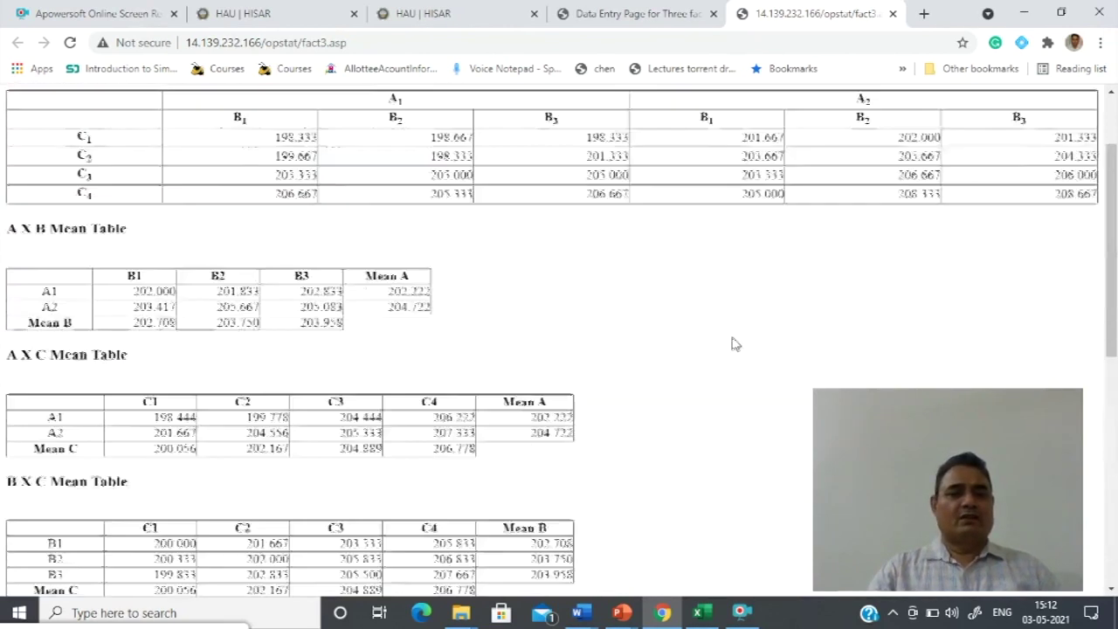
{"action": "scroll", "coordinate": [736, 337], "scroll_direction": "down", "scroll_amount": 4}
{"action": "scroll", "coordinate": [559, 349], "scroll_direction": "down", "scroll_amount": 3}
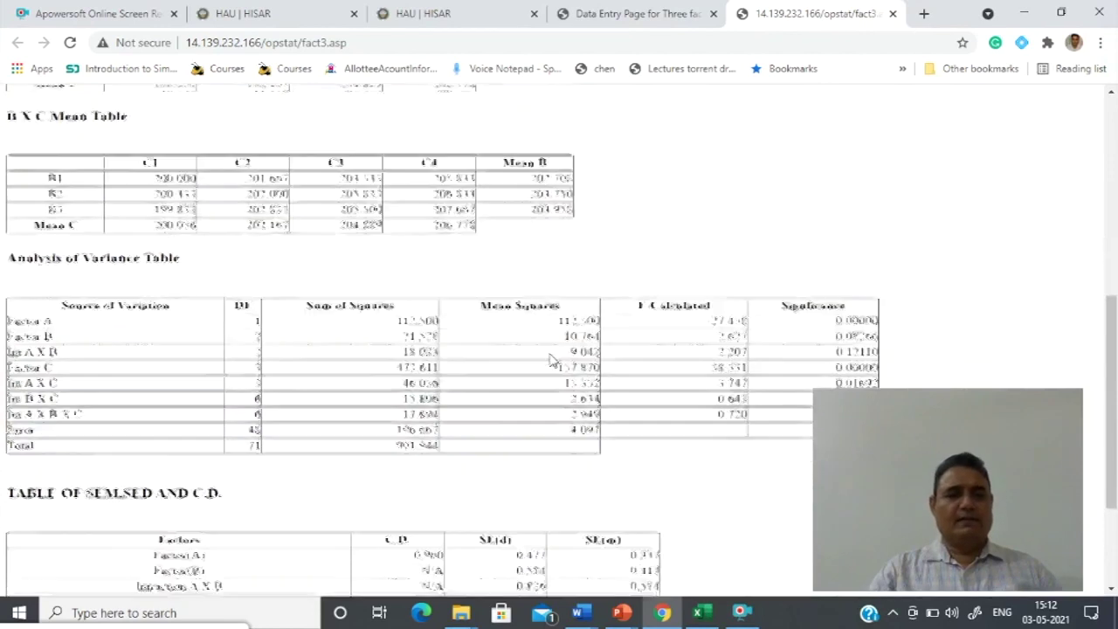
Rerun the three-factor analysis with the RBD design, check its variance and C.D. tables, and close the results.
{"action": "left_click", "coordinate": [893, 13]}
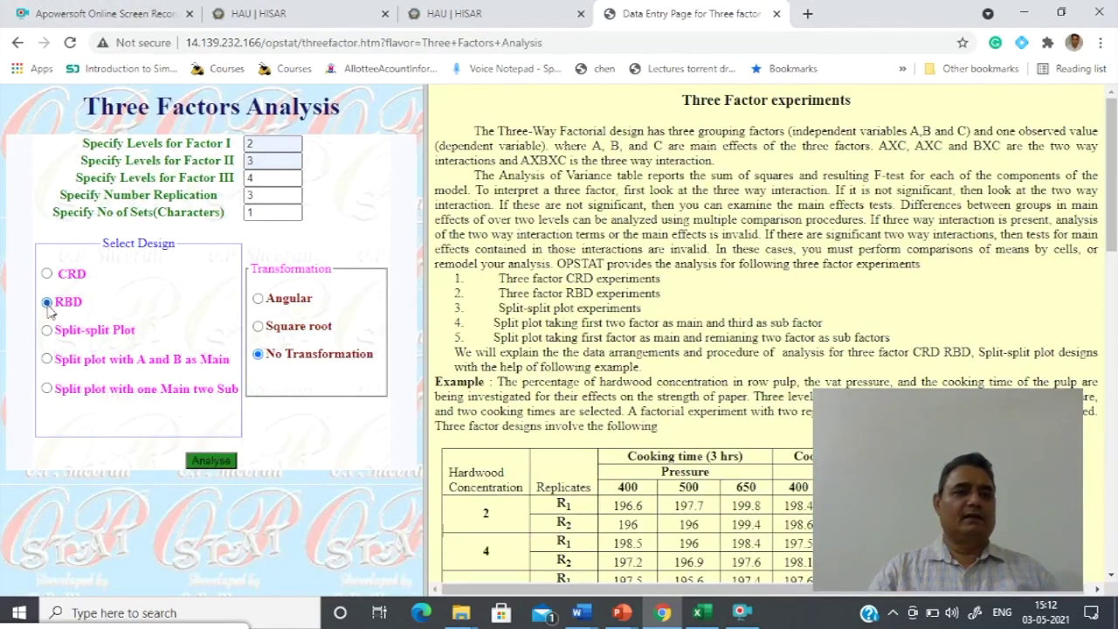
{"action": "left_click", "coordinate": [218, 461]}
{"action": "scroll", "coordinate": [542, 262], "scroll_direction": "down", "scroll_amount": 8}
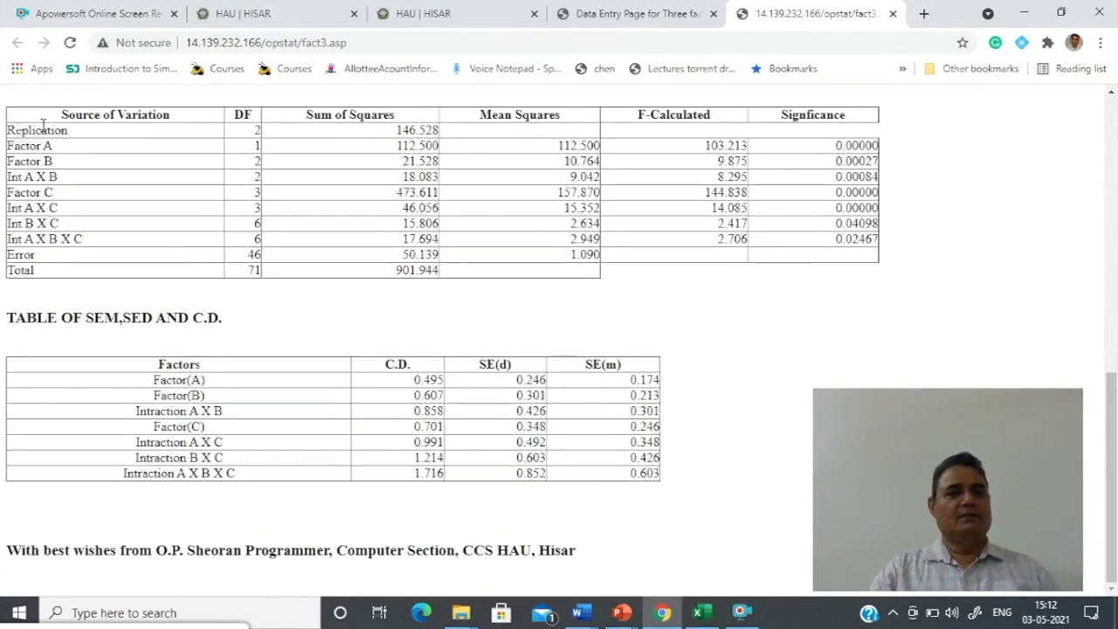
{"action": "scroll", "coordinate": [282, 343], "scroll_direction": "up", "scroll_amount": 5}
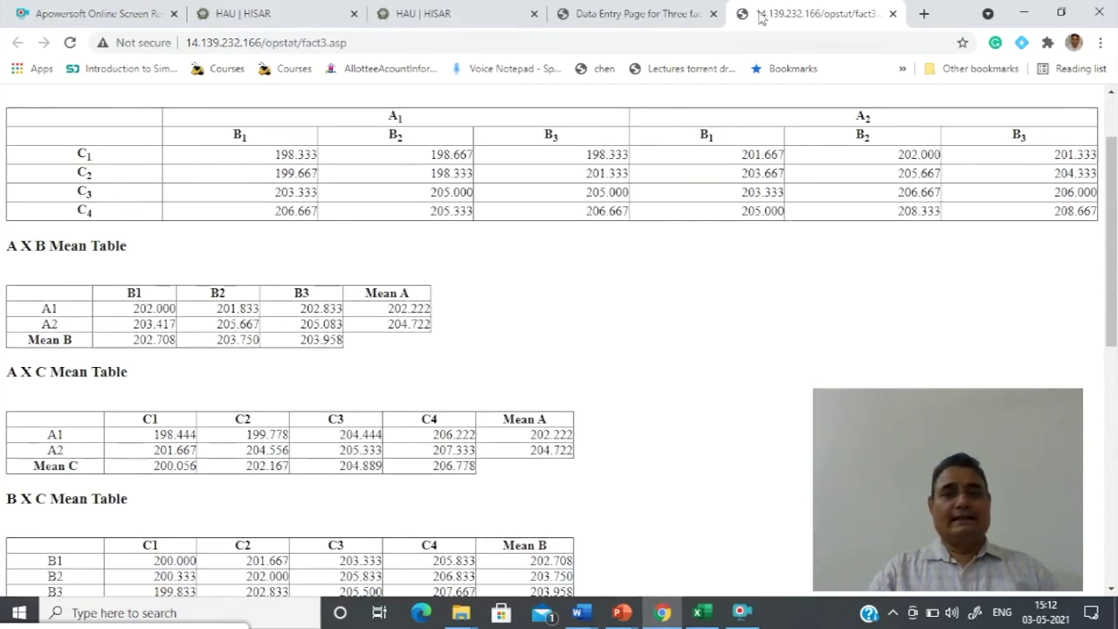
{"action": "left_click", "coordinate": [893, 14]}
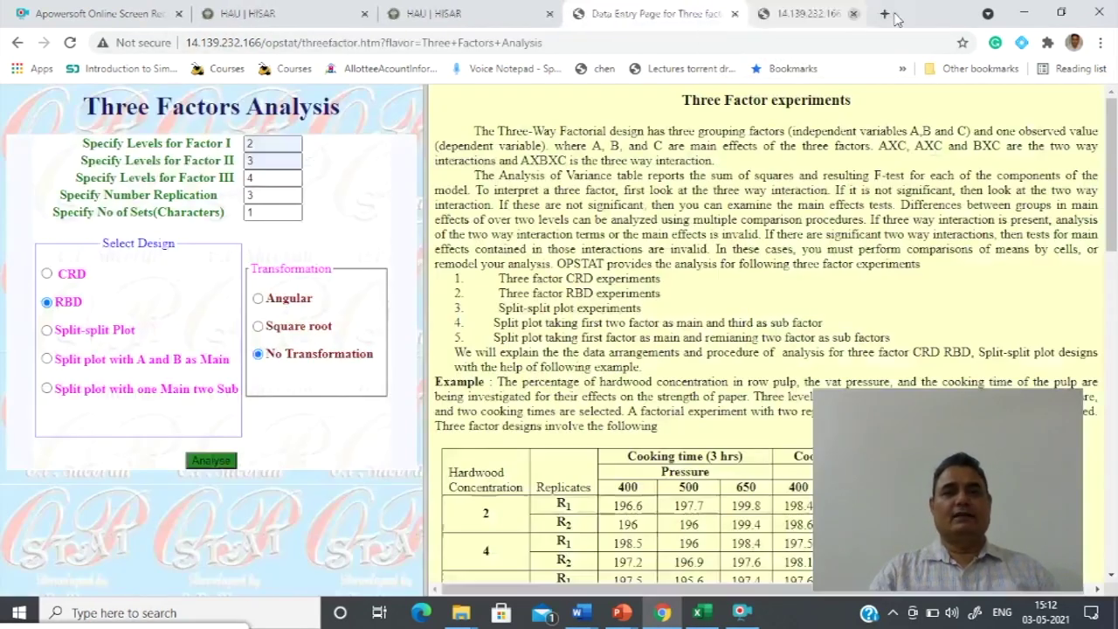
Switch to Excel and examine the Latin Square cotton example on the One Factor Experiments sheet, including its treatments and yield layout.
{"action": "left_click", "coordinate": [699, 613]}
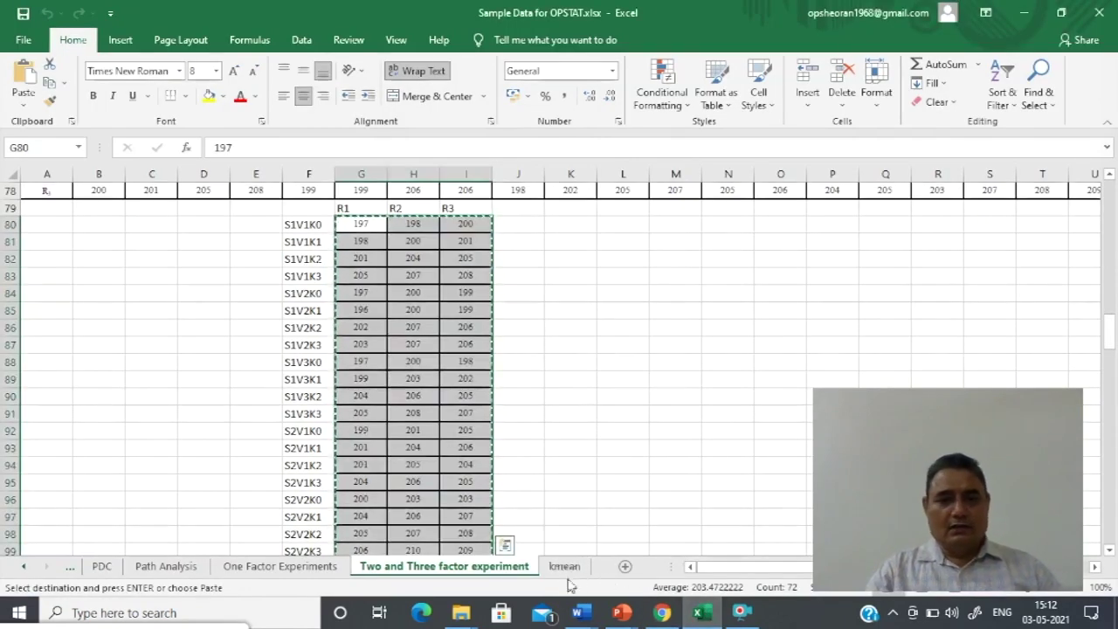
{"action": "left_click", "coordinate": [262, 566]}
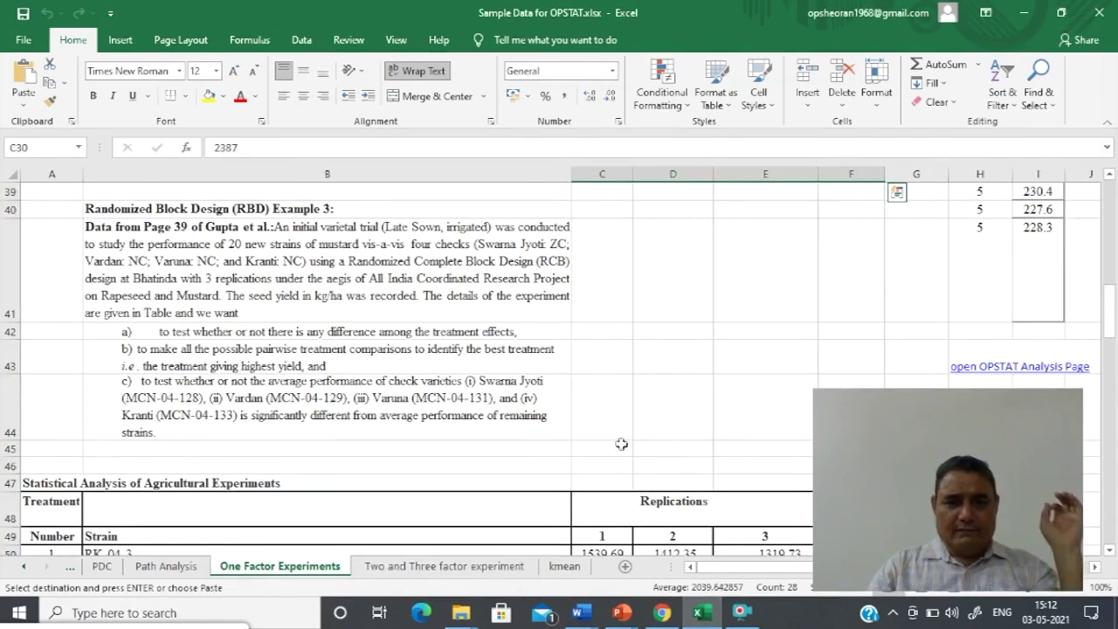
{"action": "scroll", "coordinate": [621, 443], "scroll_direction": "down", "scroll_amount": 12}
{"action": "scroll", "coordinate": [621, 443], "scroll_direction": "down", "scroll_amount": 20}
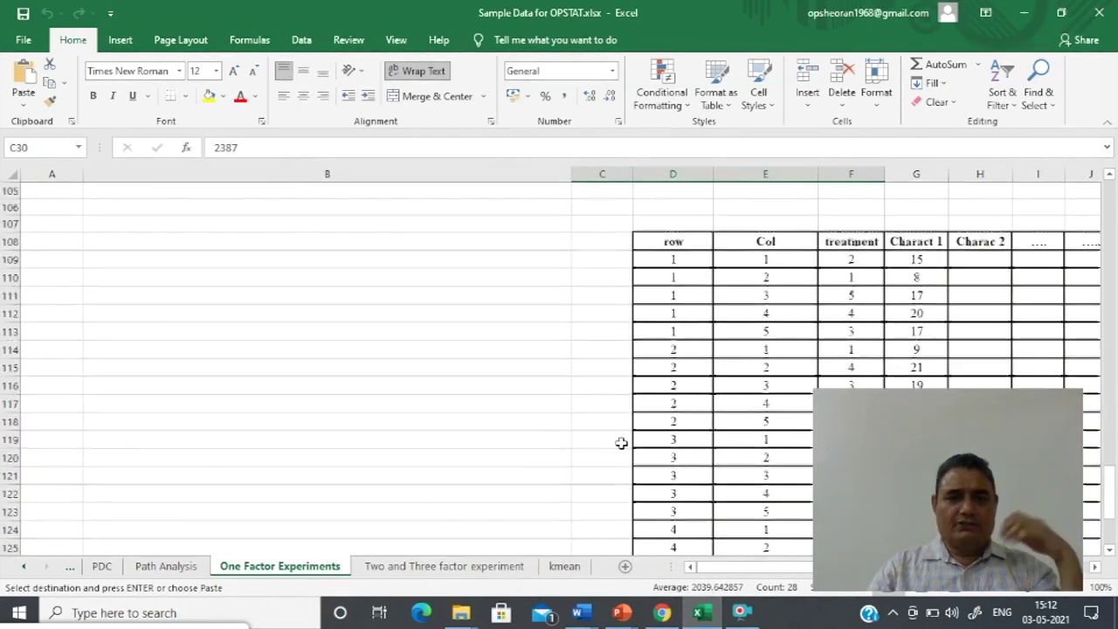
{"action": "scroll", "coordinate": [625, 424], "scroll_direction": "up", "scroll_amount": 12}
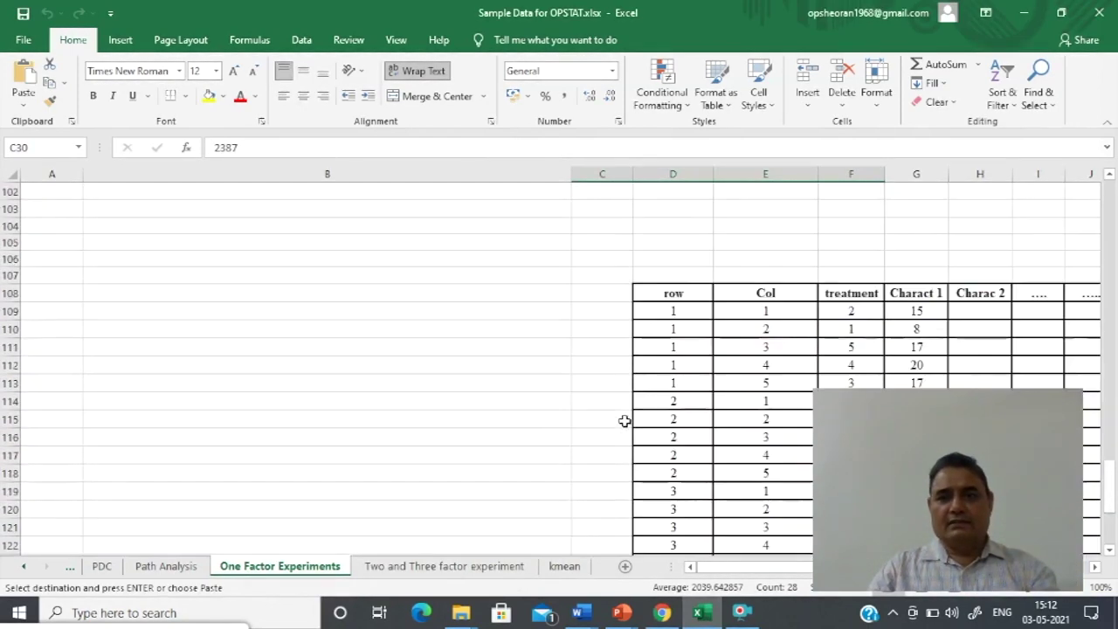
{"action": "scroll", "coordinate": [839, 341], "scroll_direction": "up", "scroll_amount": 4}
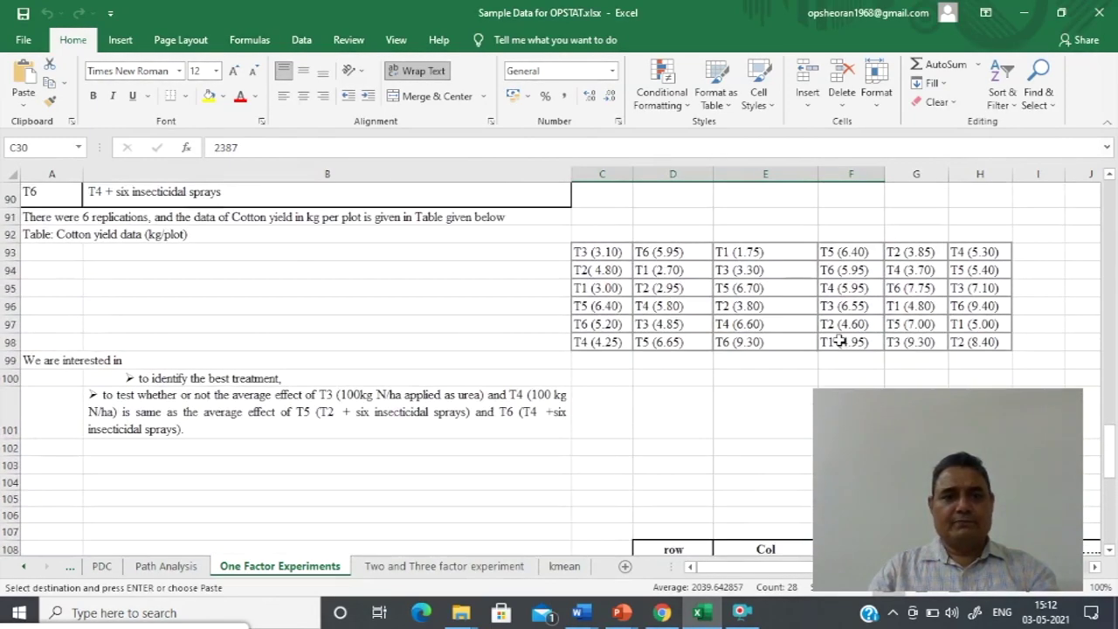
{"action": "scroll", "coordinate": [248, 353], "scroll_direction": "up", "scroll_amount": 2}
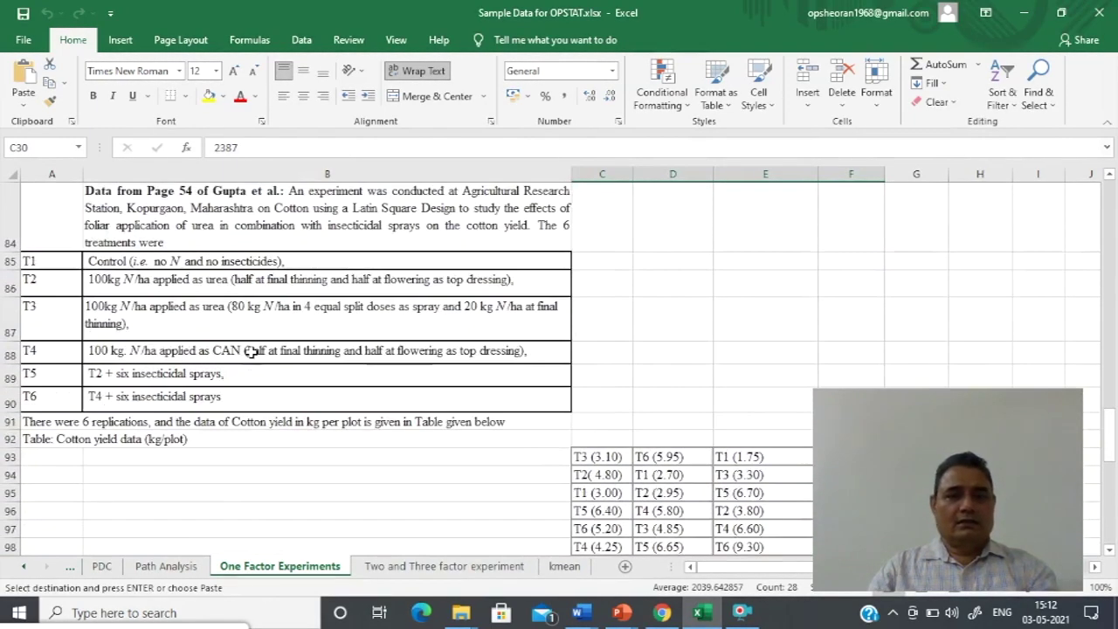
{"action": "scroll", "coordinate": [251, 351], "scroll_direction": "down", "scroll_amount": 2}
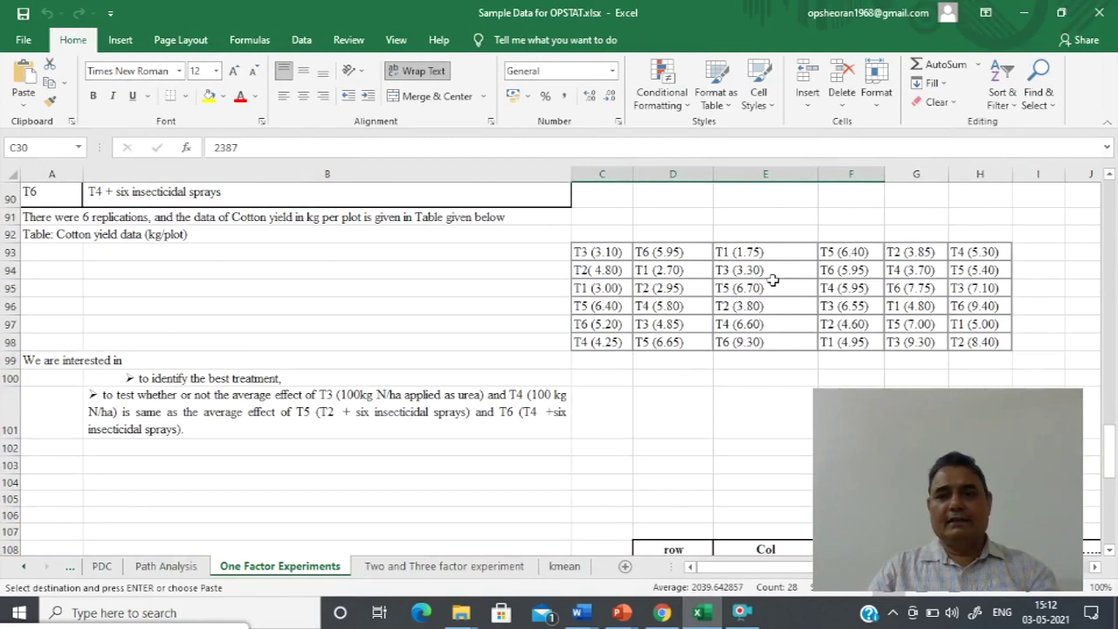
{"action": "left_click", "coordinate": [597, 327]}
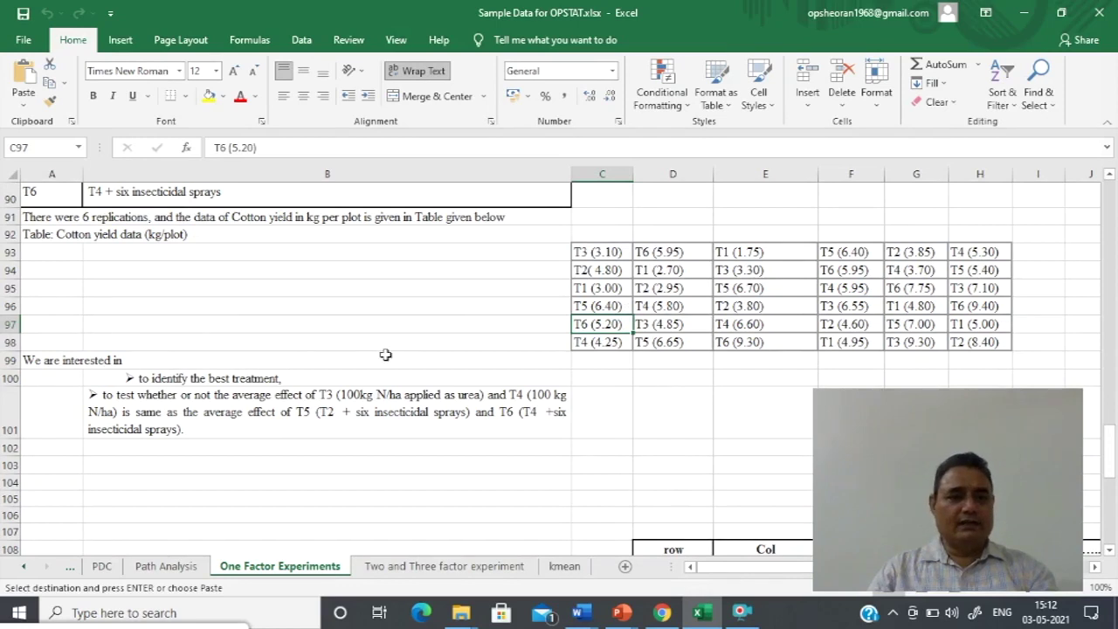
Examine how the Latin square data is arranged by row, column, treatment and character, going through the first two records.
{"action": "scroll", "coordinate": [385, 354], "scroll_direction": "down", "scroll_amount": 4}
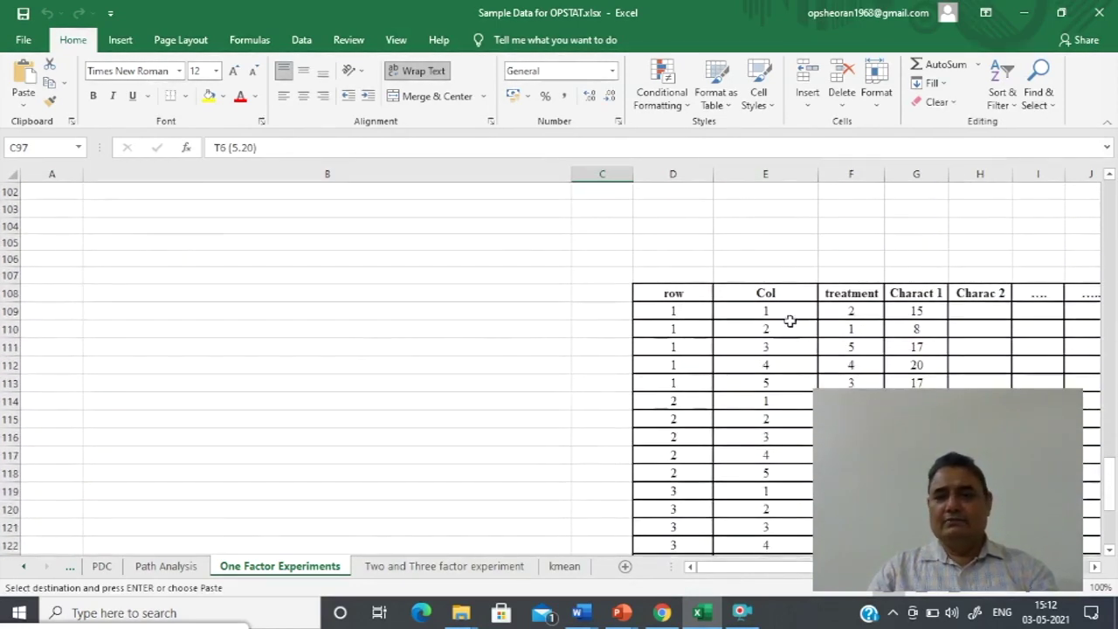
{"action": "scroll", "coordinate": [823, 319], "scroll_direction": "down", "scroll_amount": 1}
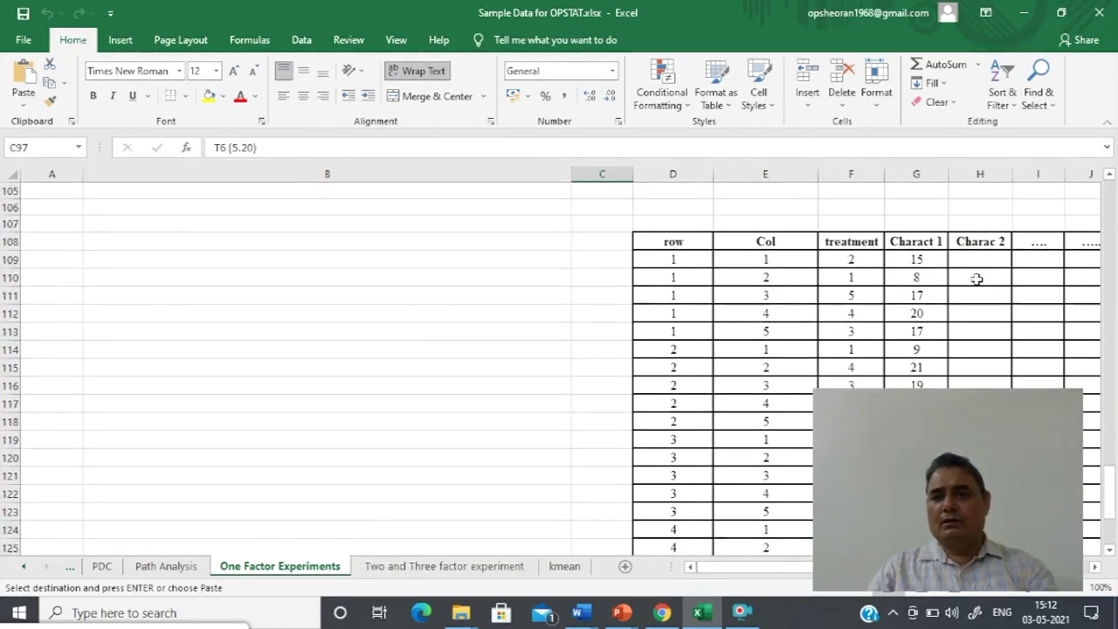
{"action": "left_click", "coordinate": [668, 260]}
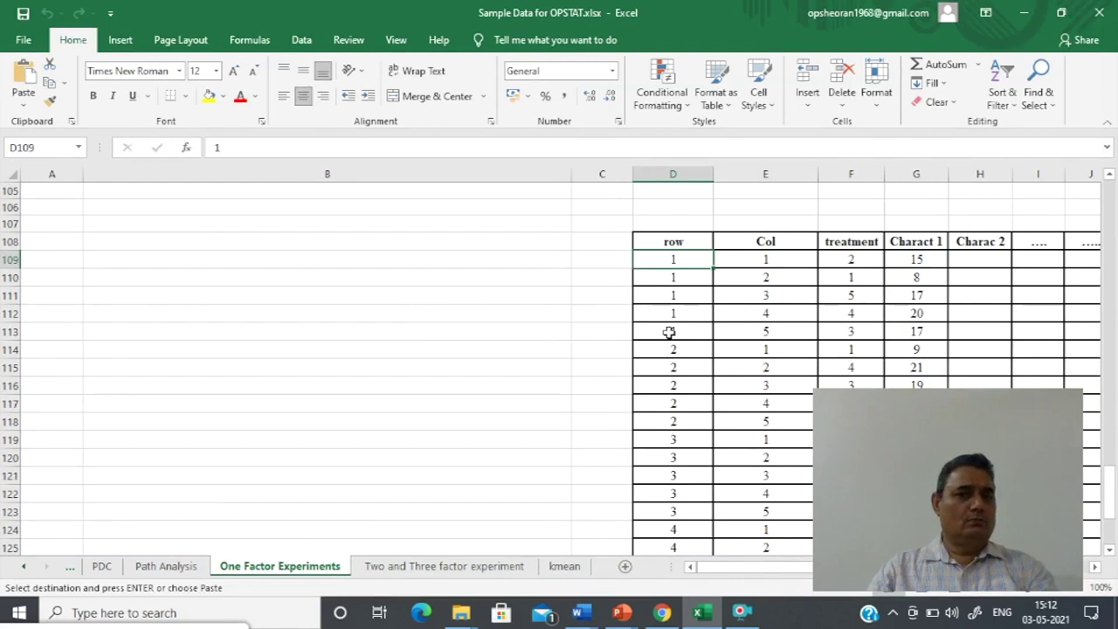
{"action": "left_click", "coordinate": [761, 260]}
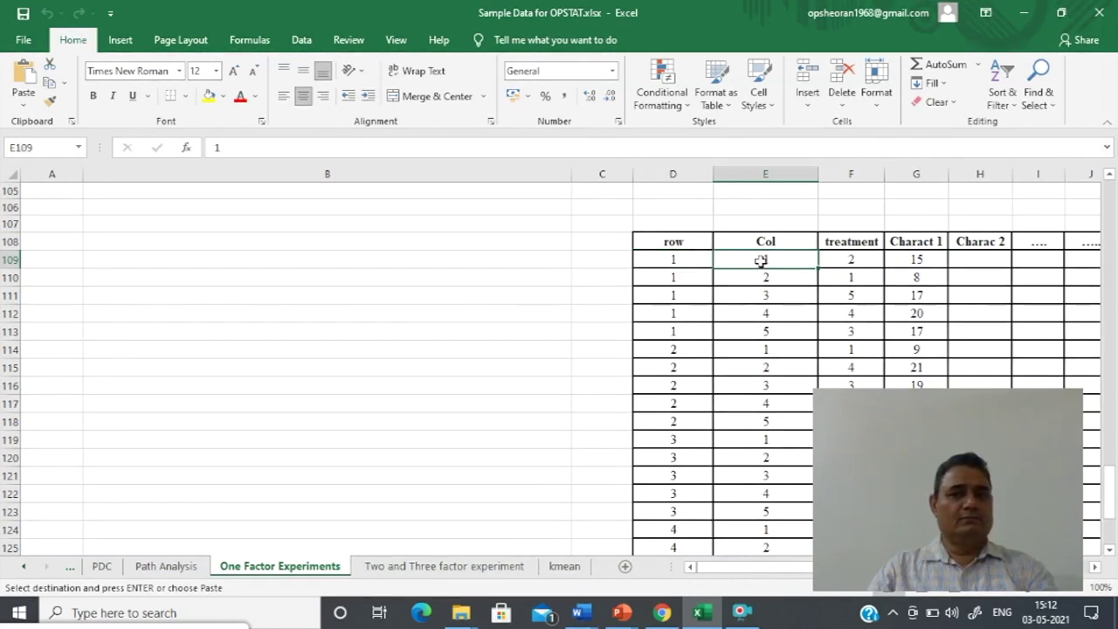
{"action": "left_click", "coordinate": [840, 264]}
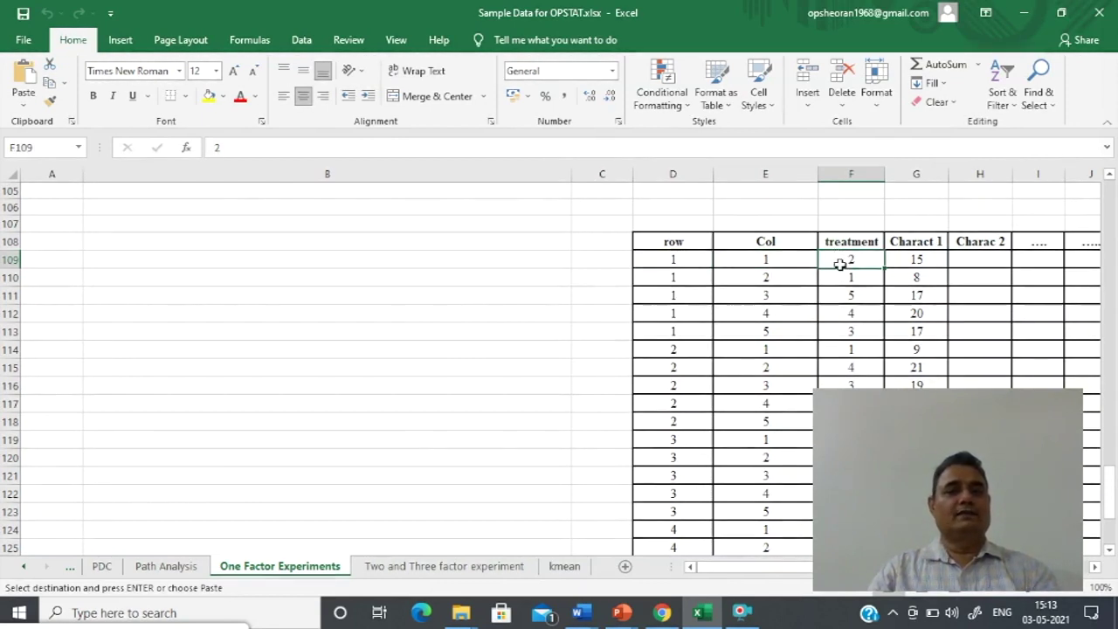
{"action": "left_click", "coordinate": [675, 280]}
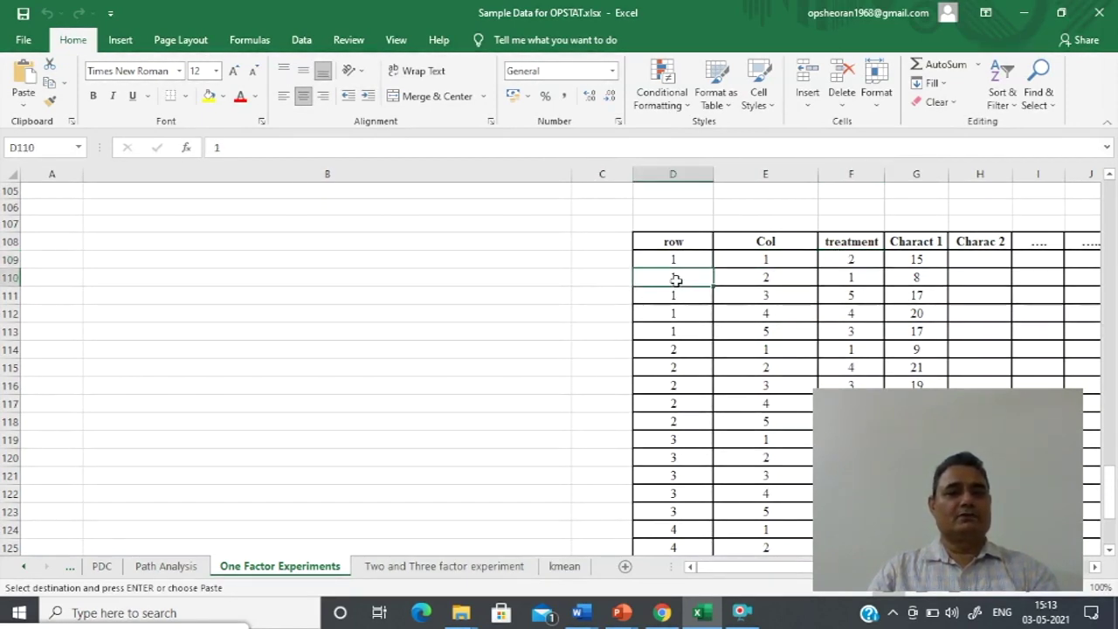
{"action": "left_click", "coordinate": [759, 282]}
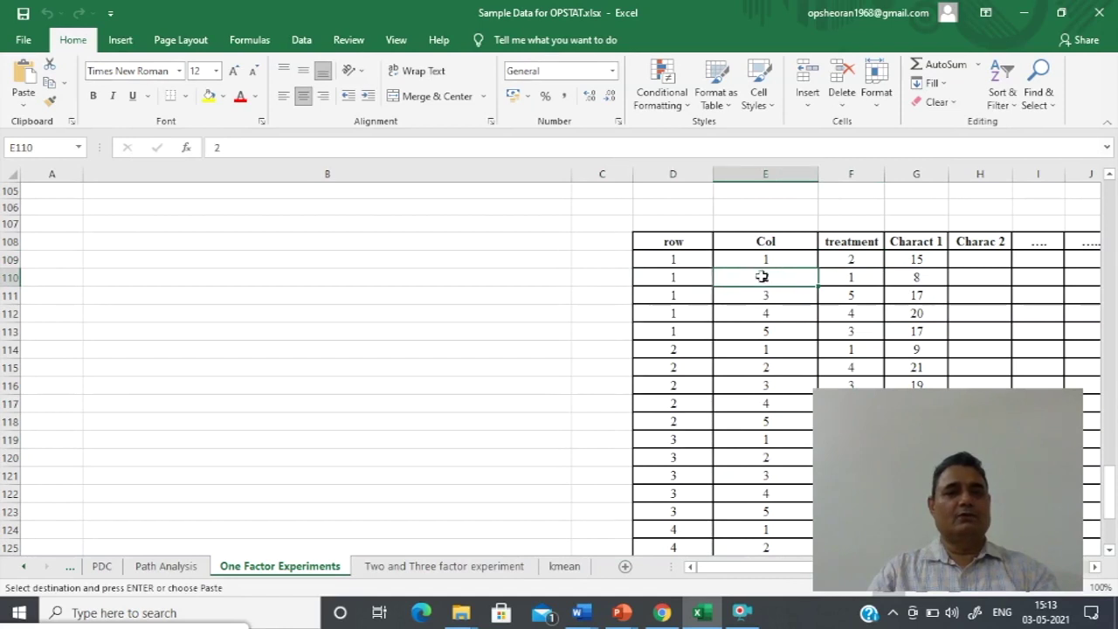
{"action": "left_click", "coordinate": [852, 278]}
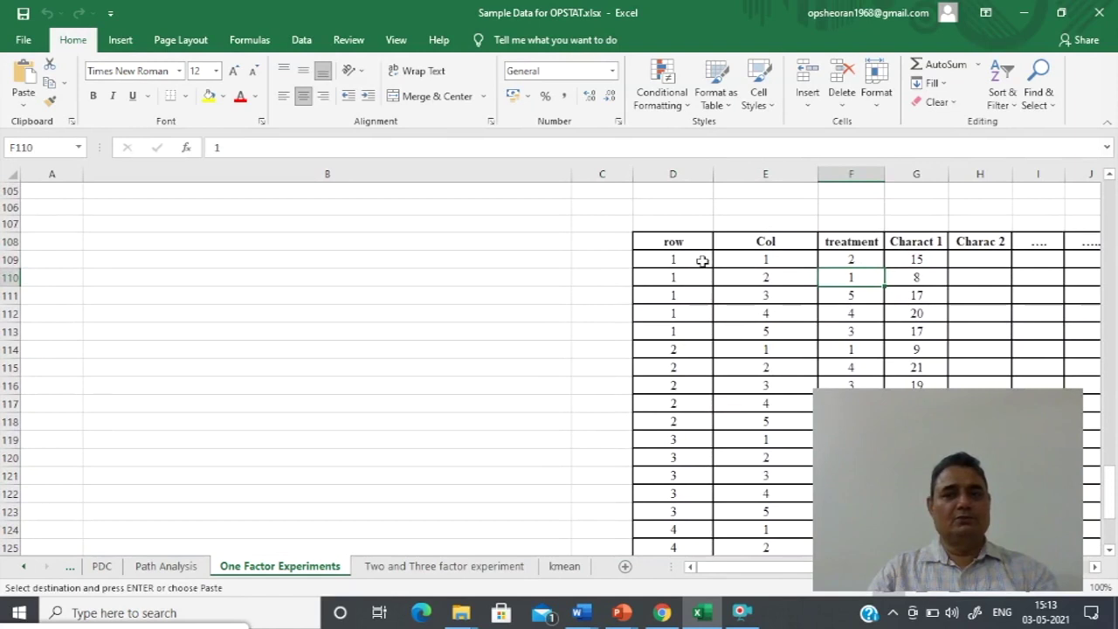
Copy the Latin square data in D109:G133, covering the row, column, treatment and first character values without headers.
{"action": "left_click_drag", "start_coordinate": [663, 261], "coordinate": [885, 532]}
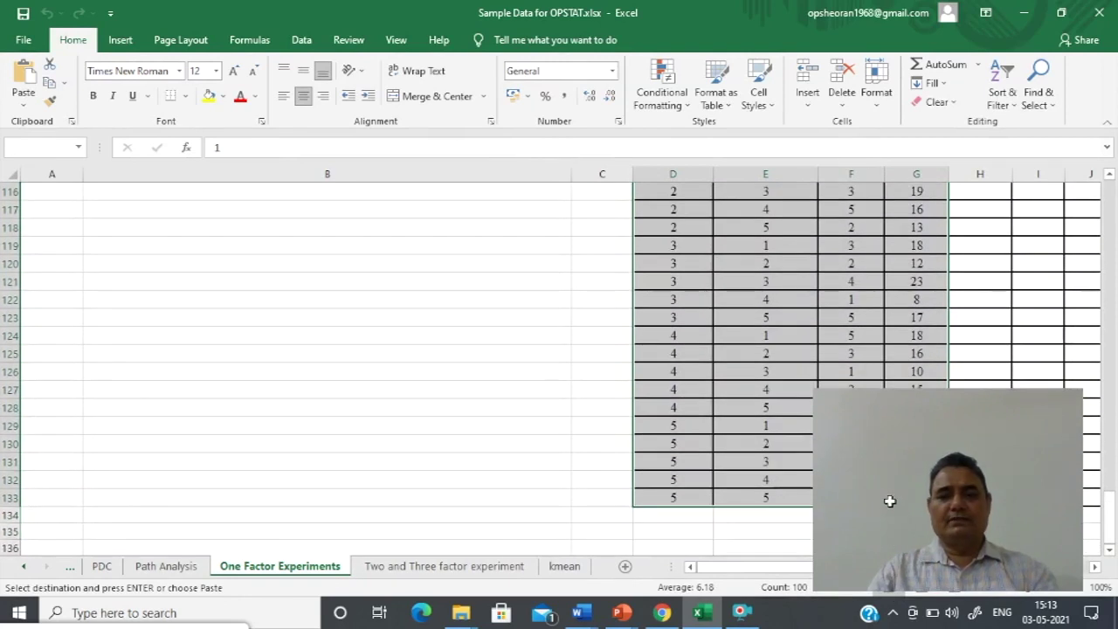
{"action": "right_click", "coordinate": [691, 356]}
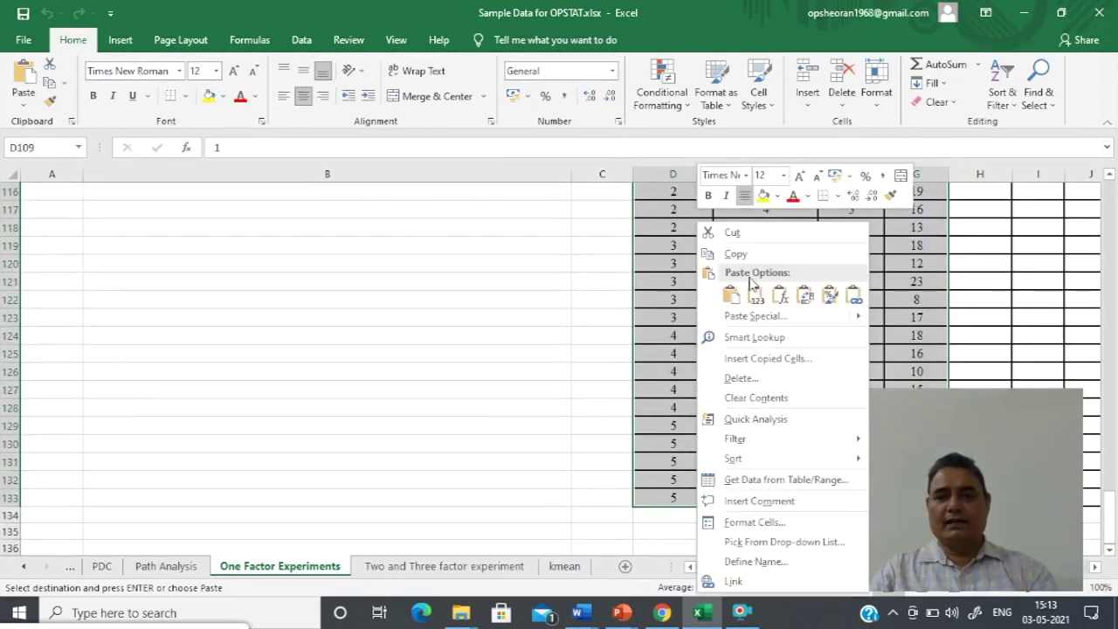
{"action": "left_click", "coordinate": [737, 253]}
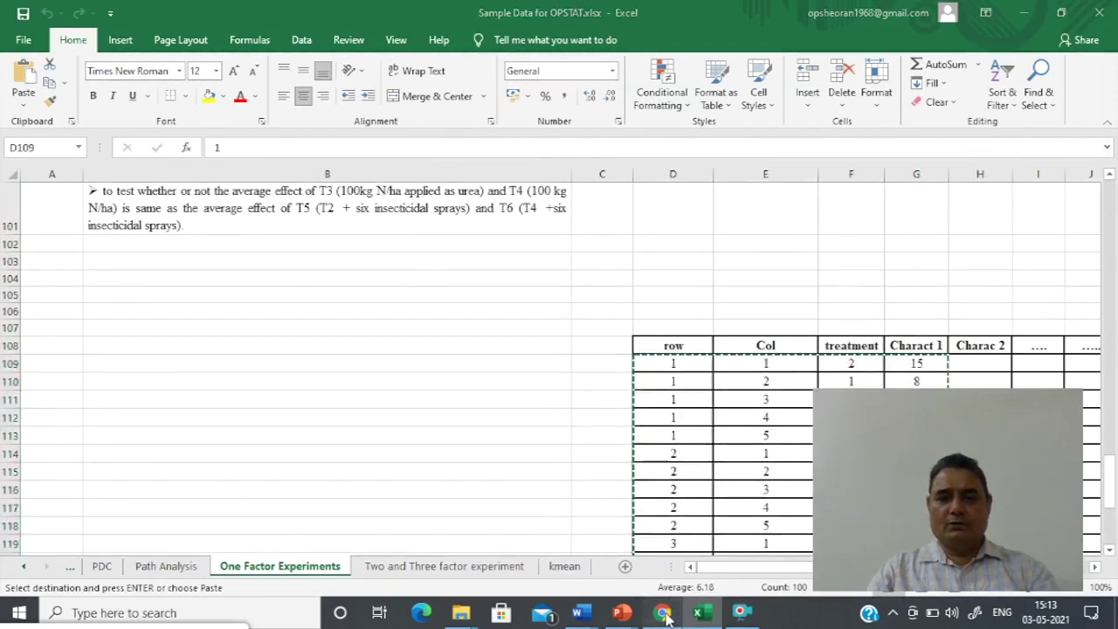
Switch to OPSTAT in Chrome, return to its home page and open the Latin-Square Design analysis.
{"action": "left_click", "coordinate": [662, 613]}
{"action": "left_click", "coordinate": [17, 44]}
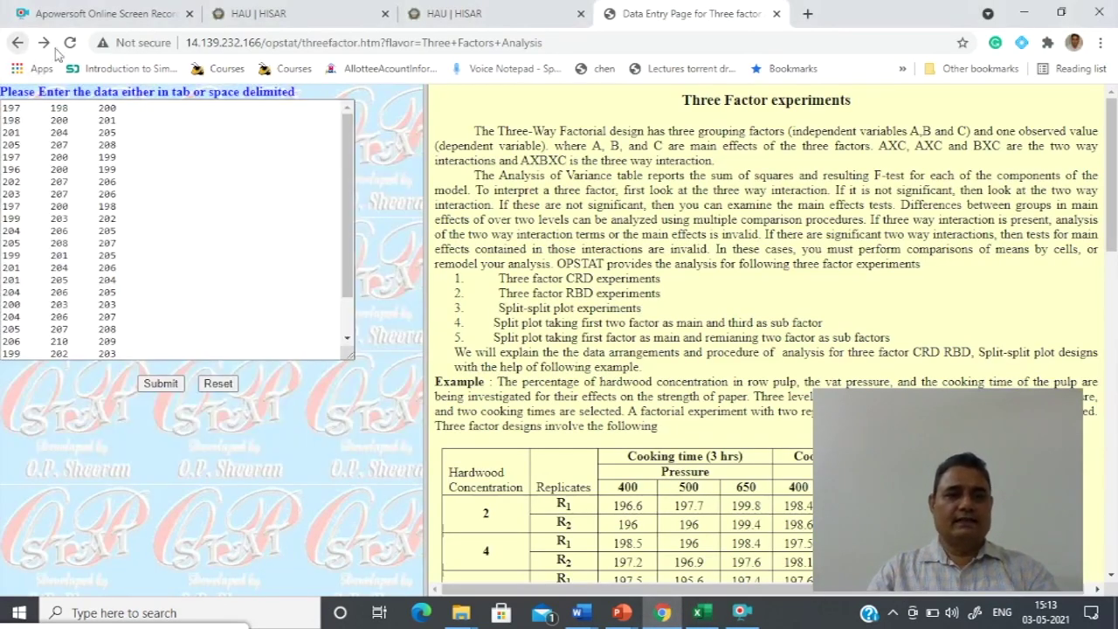
{"action": "left_click", "coordinate": [16, 44]}
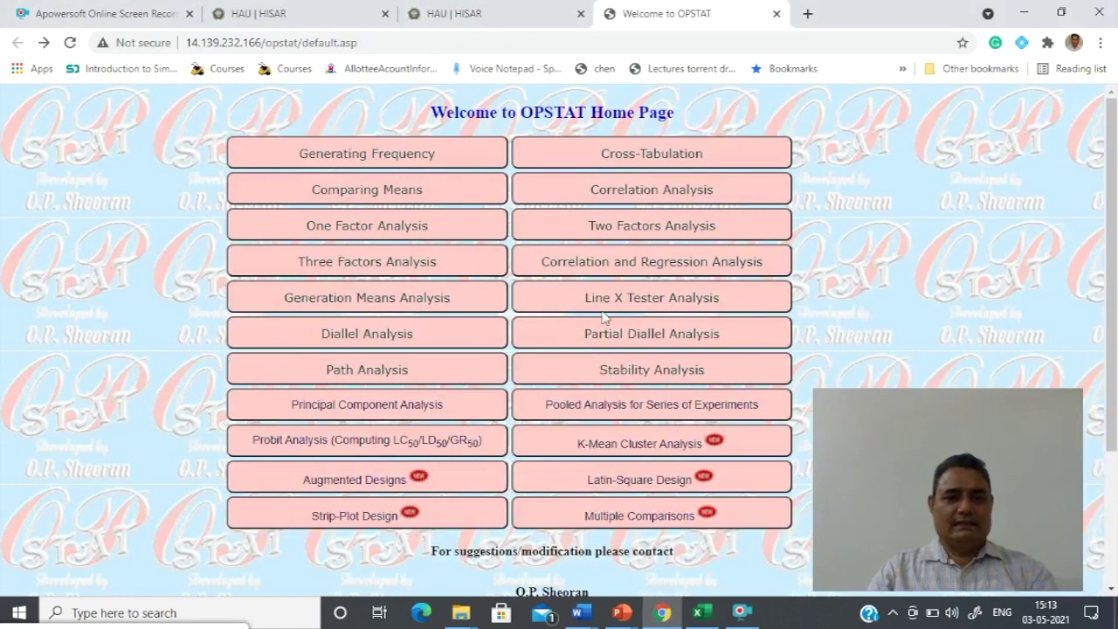
{"action": "left_click", "coordinate": [654, 486]}
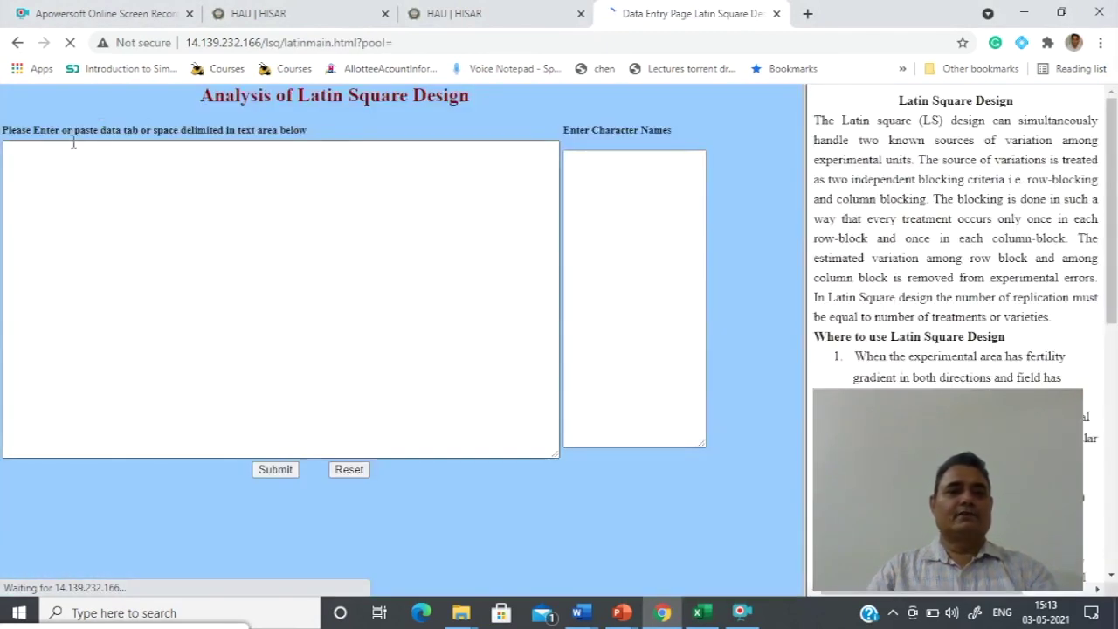
Paste the copied Latin square data into the data area, name the character yield, and submit the data.
{"action": "left_click", "coordinate": [34, 154]}
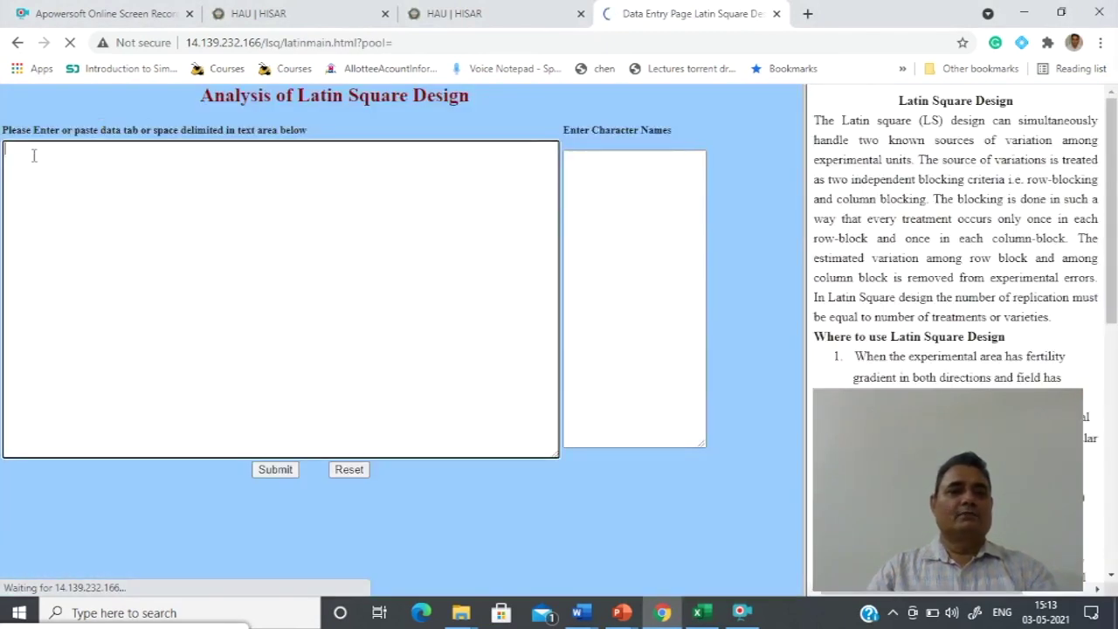
{"action": "right_click", "coordinate": [29, 155]}
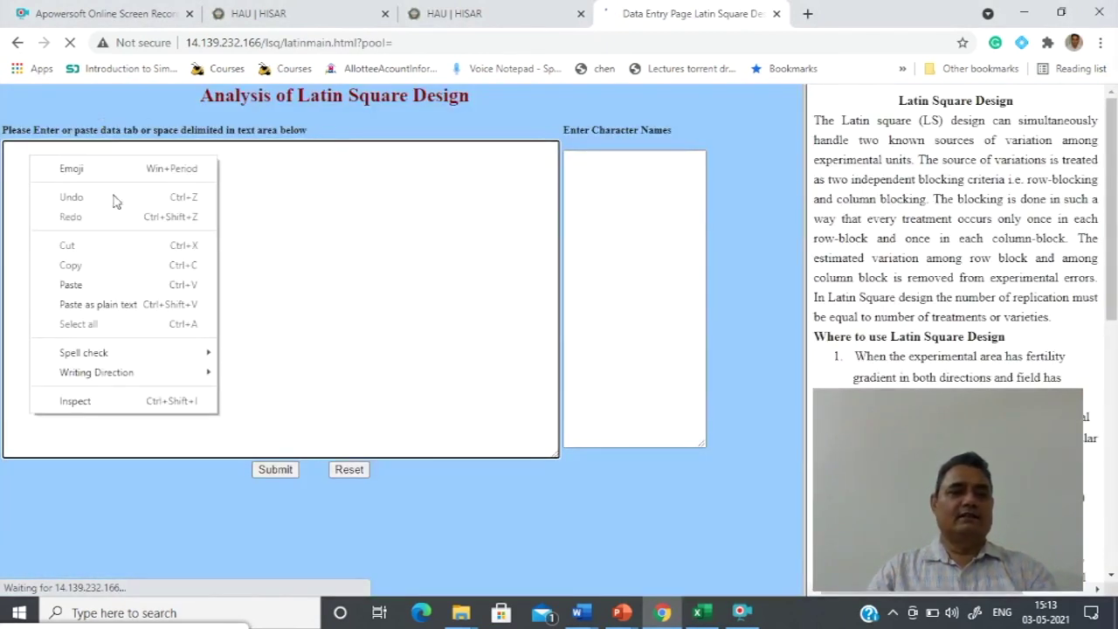
{"action": "left_click", "coordinate": [91, 288]}
{"action": "left_click", "coordinate": [593, 158]}
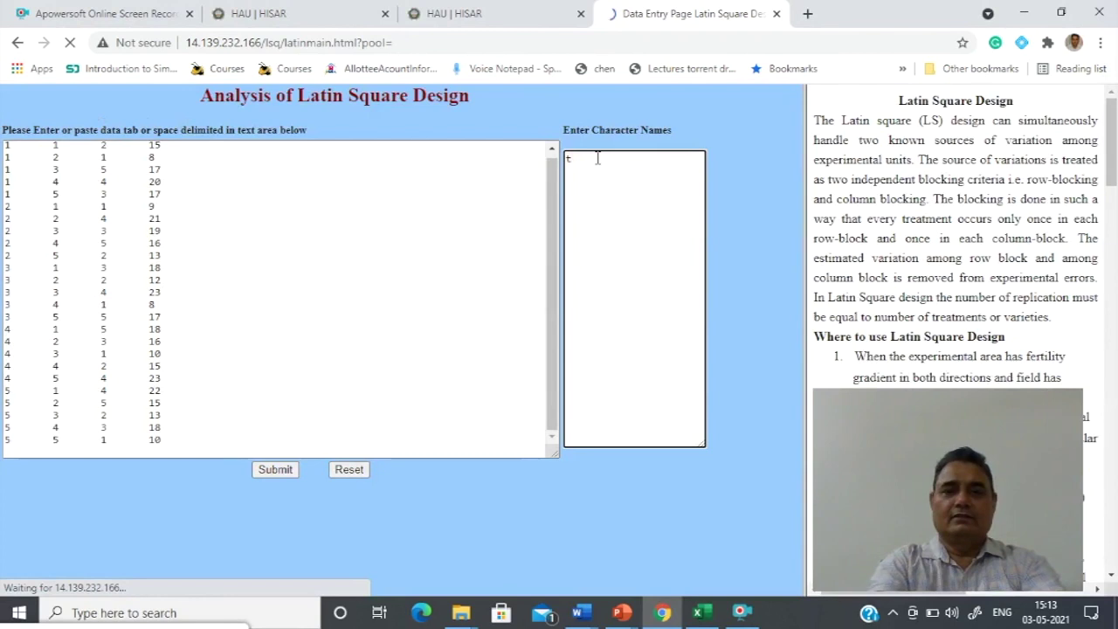
{"action": "type", "text": "tield"}
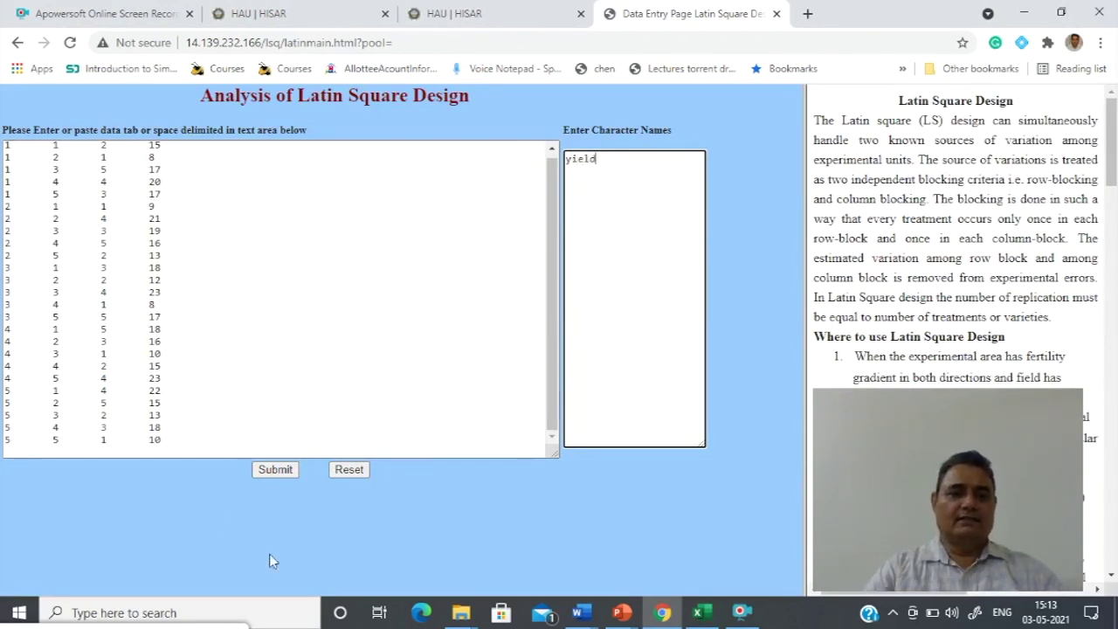
{"action": "left_click", "coordinate": [274, 470]}
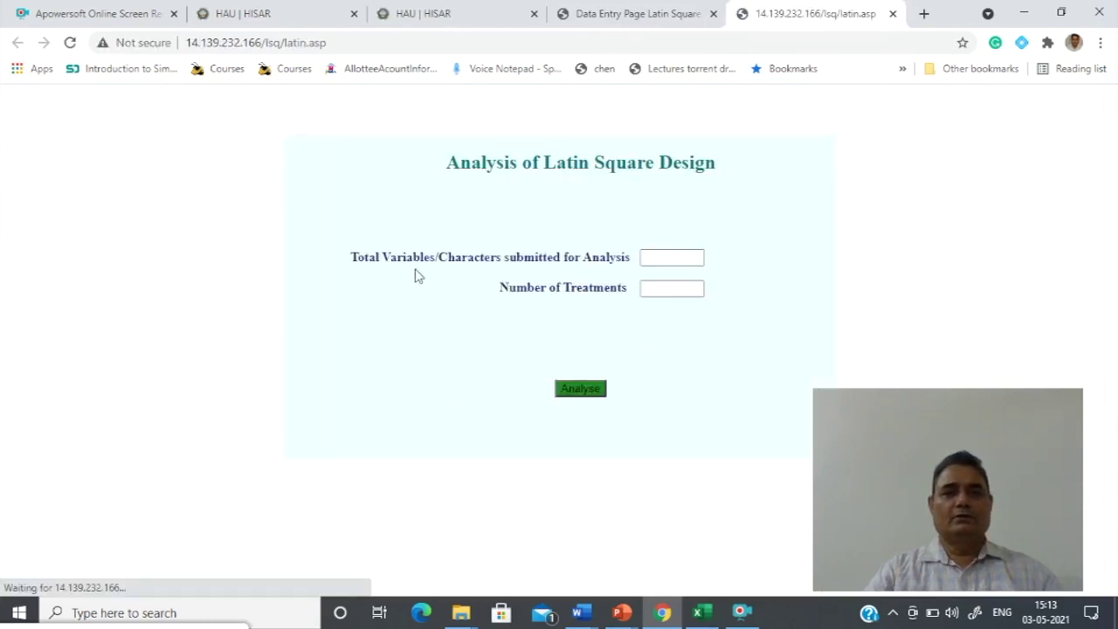
Run the Latin square analysis with 1 character and 5 treatments, and dismiss the browser's tab-grouping tip over the results.
{"action": "left_click", "coordinate": [671, 259]}
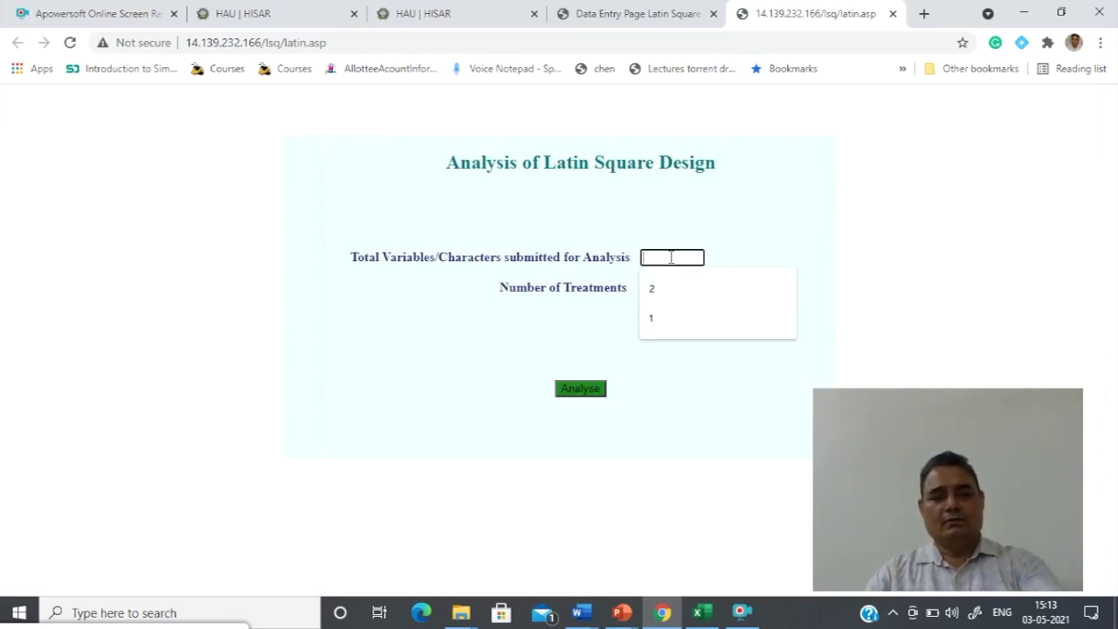
{"action": "type", "text": "1"}
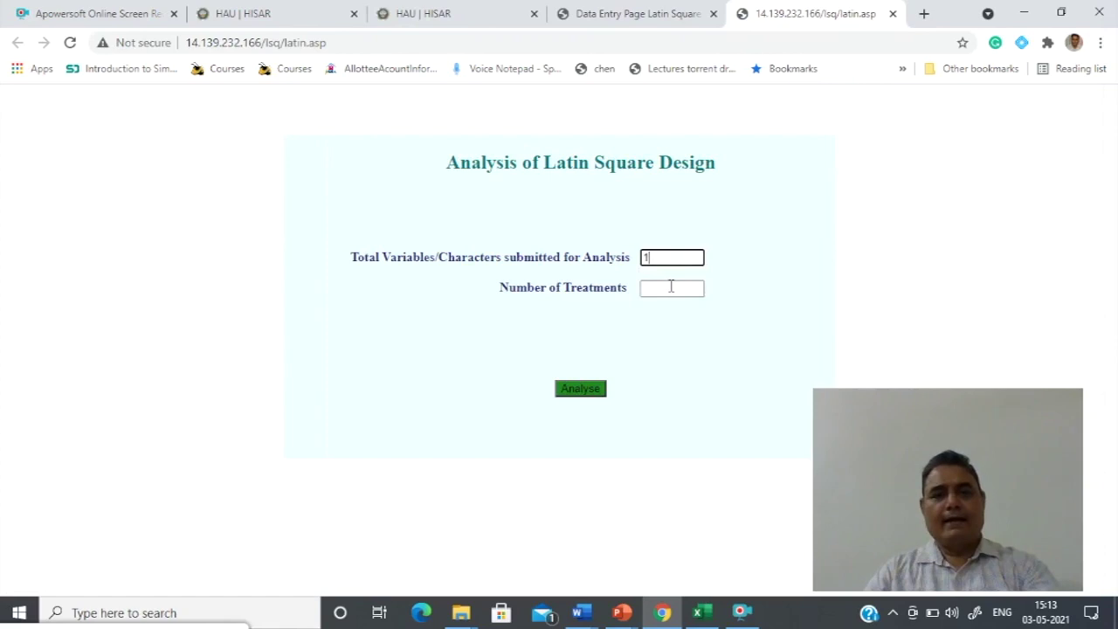
{"action": "left_click", "coordinate": [672, 286]}
{"action": "type", "text": "5"}
{"action": "left_click", "coordinate": [846, 258]}
{"action": "left_click", "coordinate": [581, 389]}
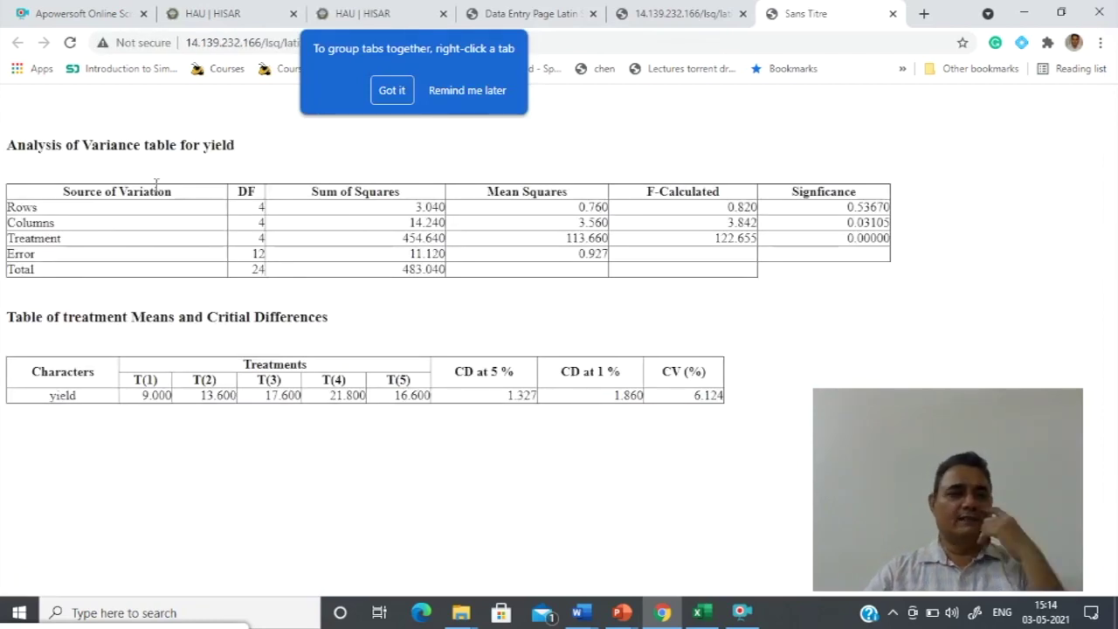
{"action": "left_click", "coordinate": [467, 90]}
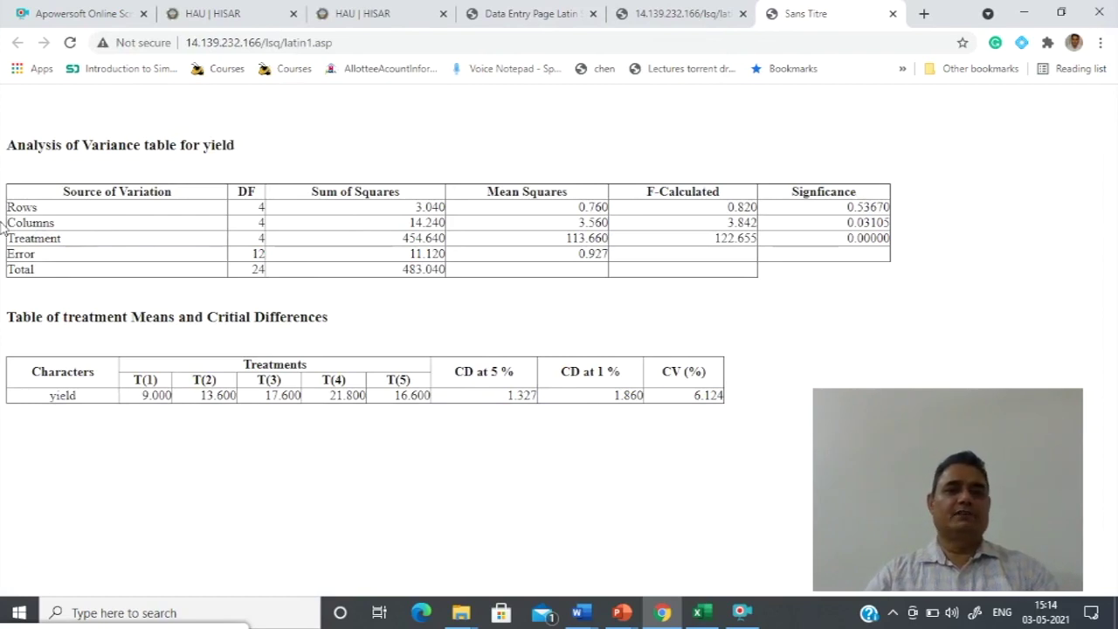